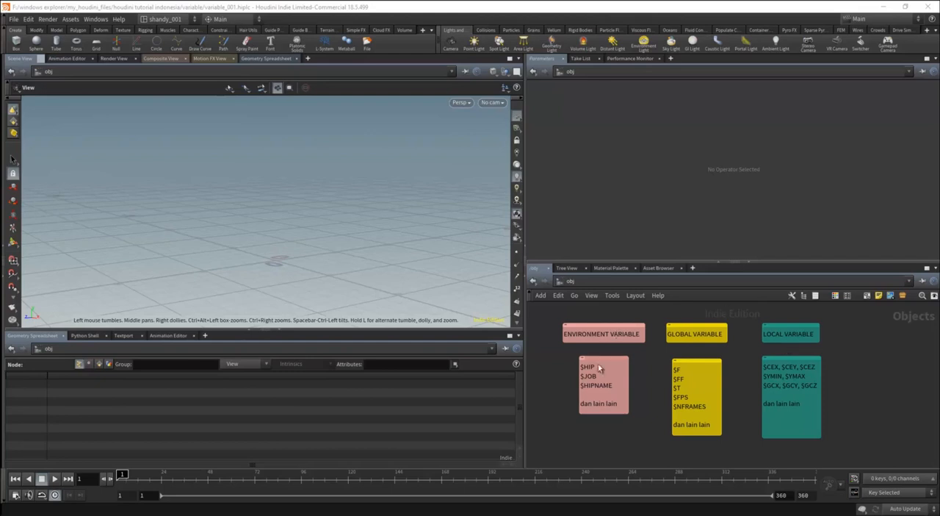
Examine the network's sticky notes listing the environment, global and local variables.
middle_click_drag(645, 381, 668, 367)
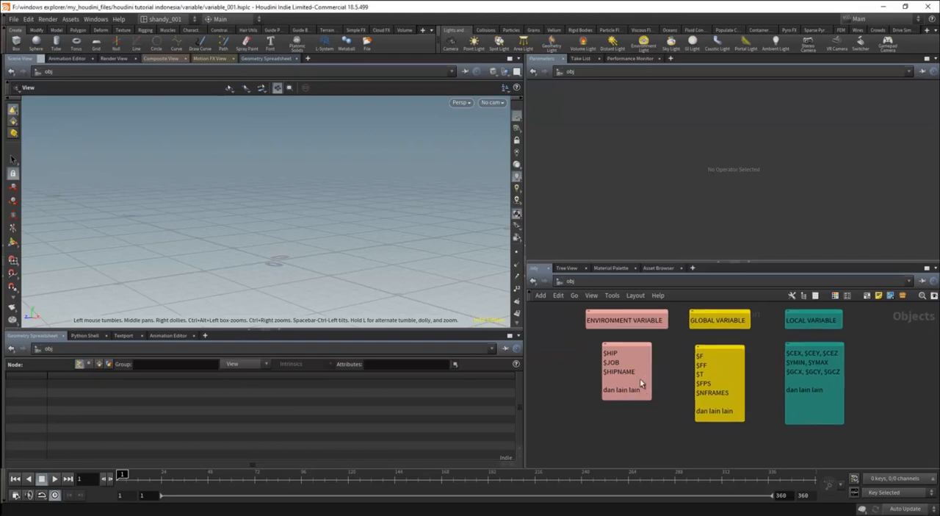
middle_click_drag(672, 405, 692, 408)
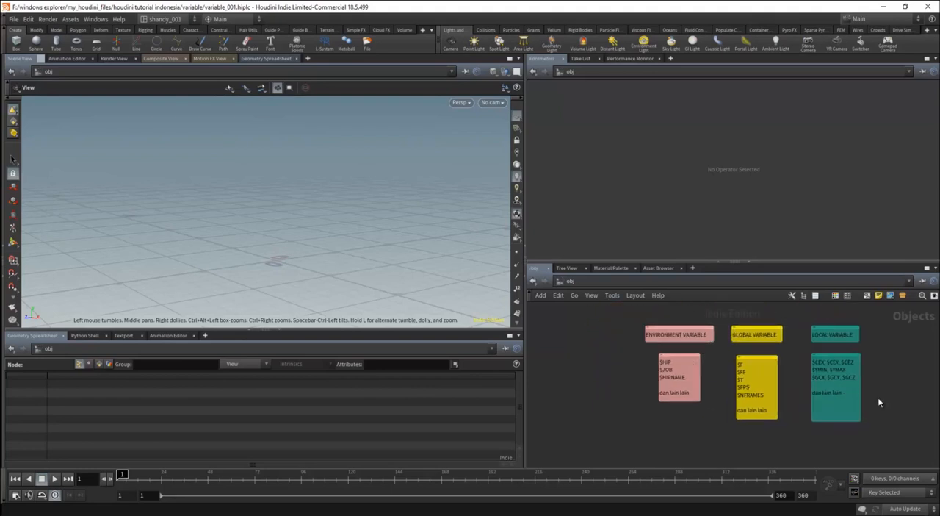
middle_click_drag(877, 400, 860, 405)
scroll(680, 387, "up", 3)
middle_click_drag(698, 387, 679, 364)
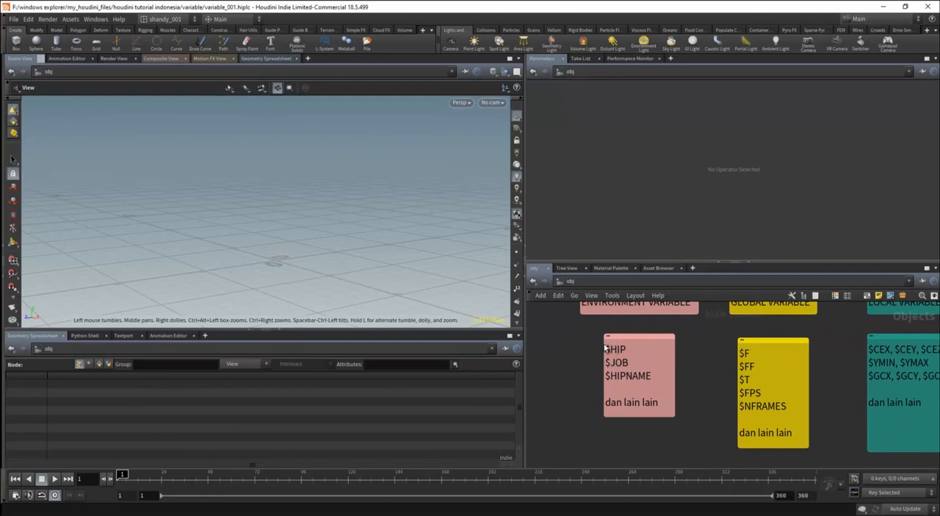
middle_click_drag(577, 378, 579, 365)
middle_click_drag(659, 420, 669, 374)
scroll(666, 394, "down", 2)
scroll(671, 380, "up", 1)
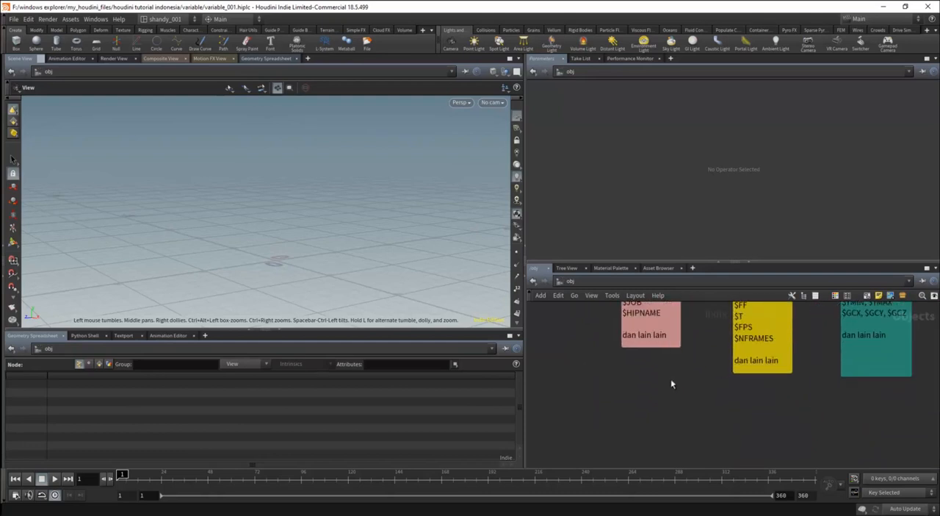
Open the background image chooser for the network and show the contents of the $HIP/ folder.
left_click(890, 295)
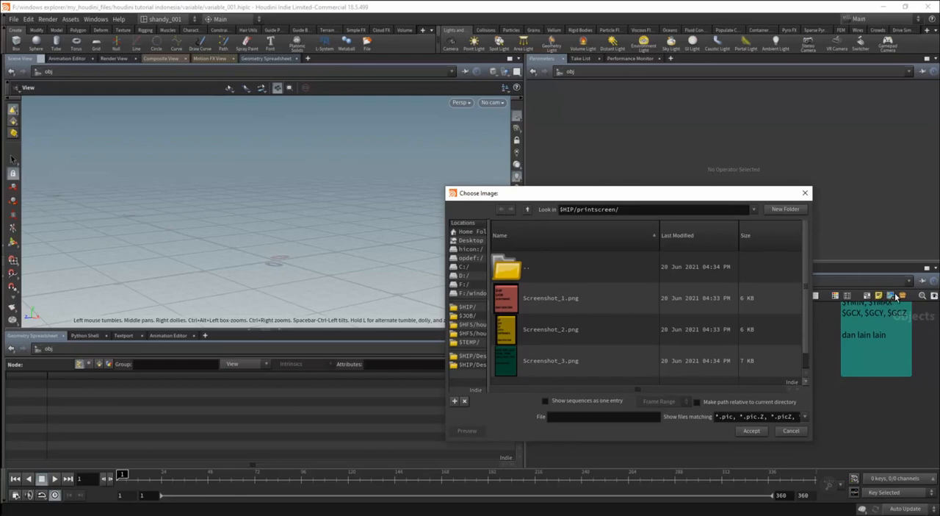
left_click_drag(577, 209, 662, 209)
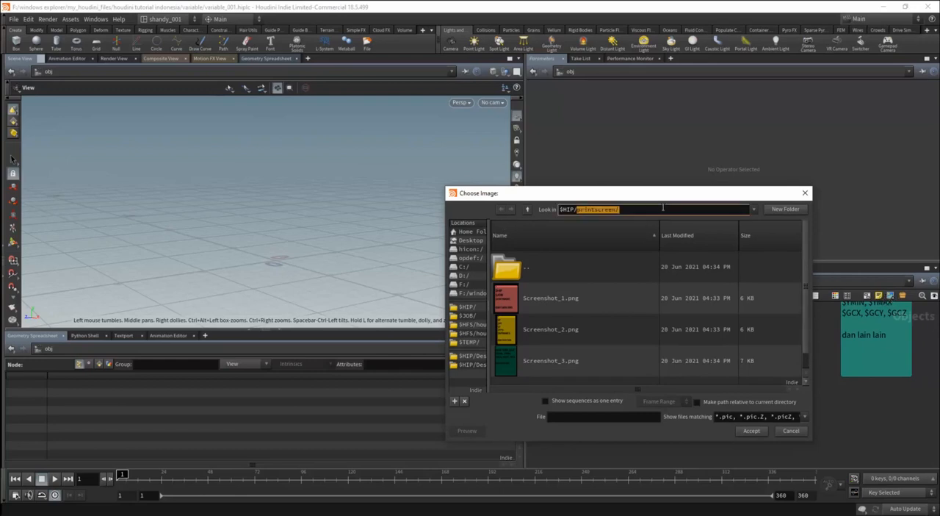
key("BackSpace")
key("Return")
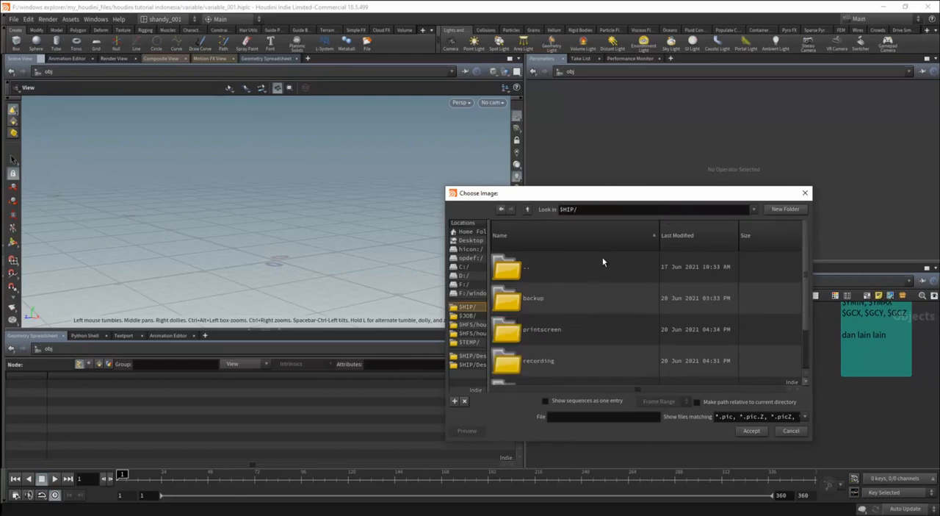
scroll(805, 293, "down", 2)
scroll(805, 291, "up", 2)
Browse the parent folder of the project, and return to the project folder by entering $HIP/ as the path.
left_click(528, 210)
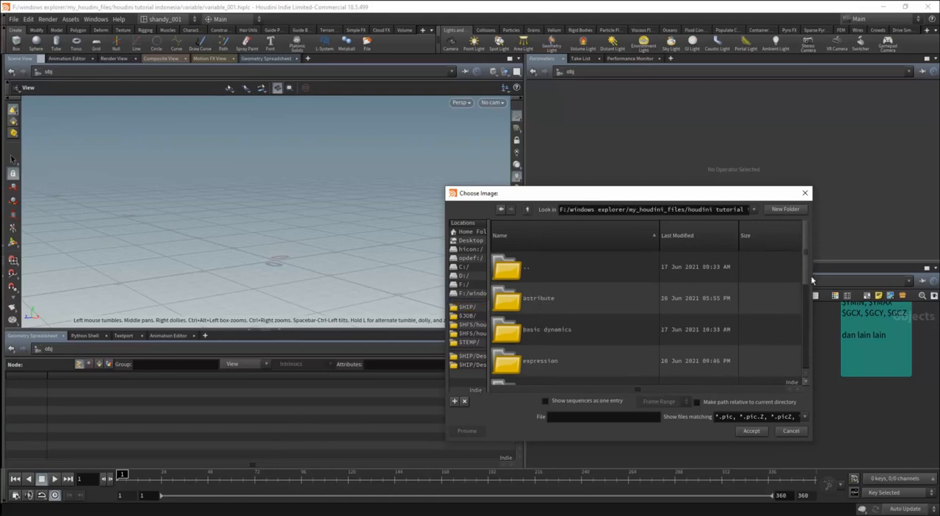
scroll(803, 285, "down", 5)
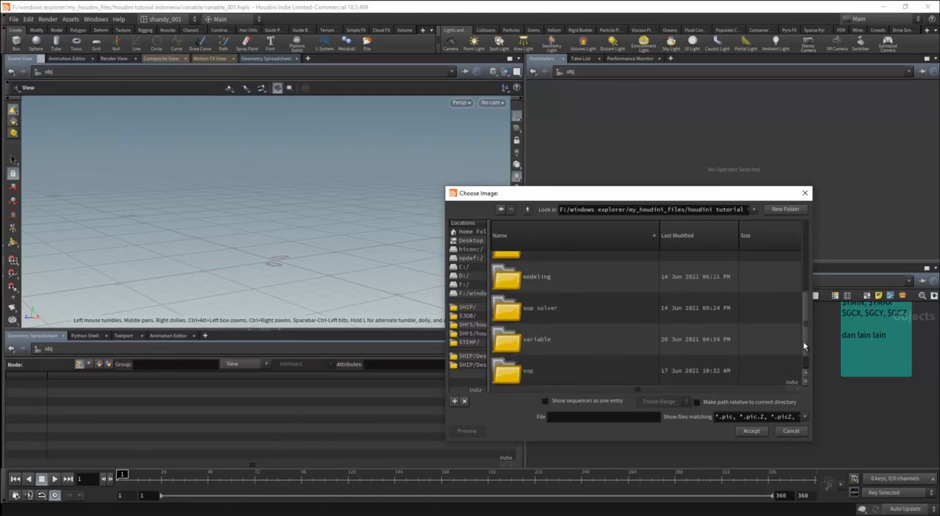
mouse_move(803, 345)
left_mouse_down()
mouse_move(801, 282)
mouse_move(804, 360)
left_mouse_up()
triple_click(577, 209)
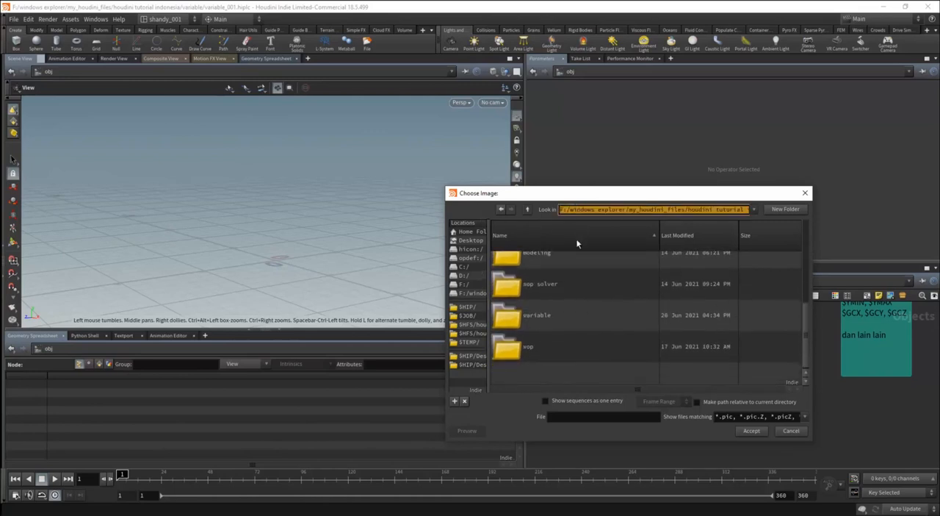
type("$HIP/")
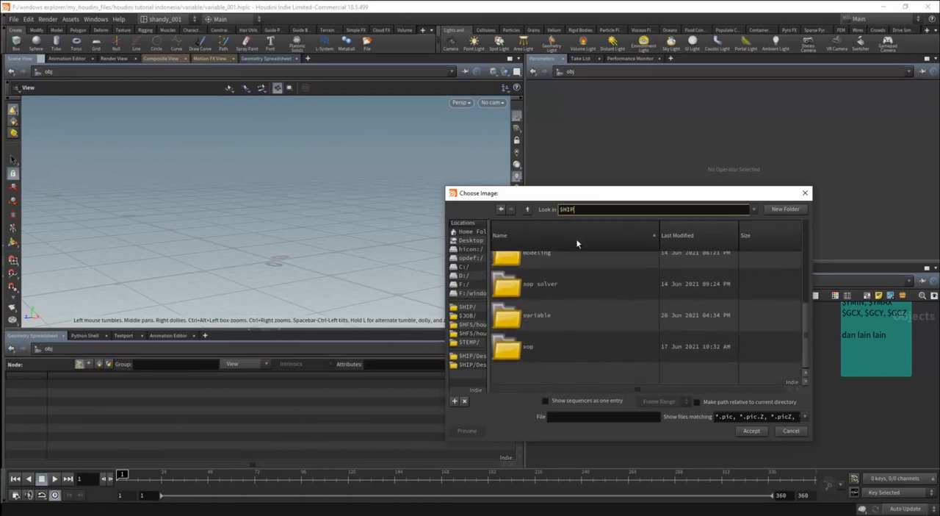
key("Return")
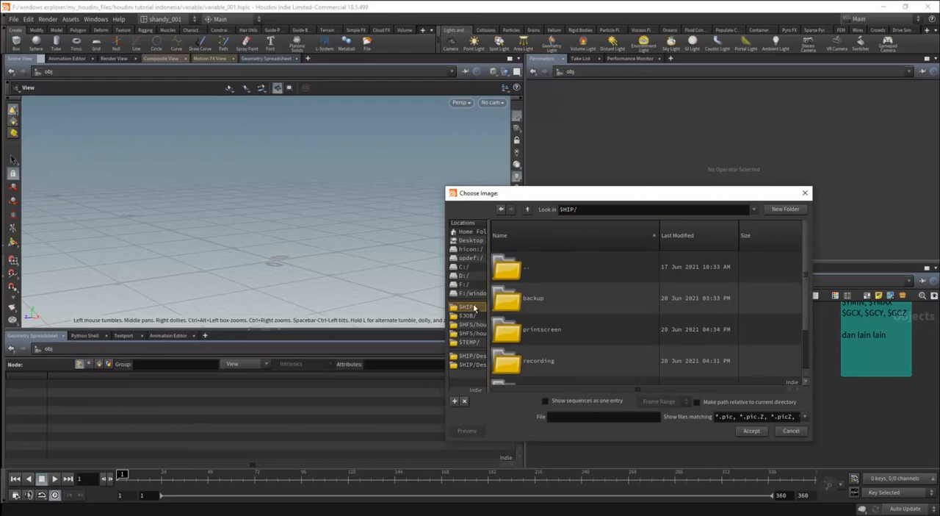
Look through the parent folder again and open its variable subfolder.
mouse_move(805, 302)
left_mouse_down()
mouse_move(804, 349)
mouse_move(803, 300)
left_mouse_up()
double_click(533, 280)
scroll(805, 280, "down", 5)
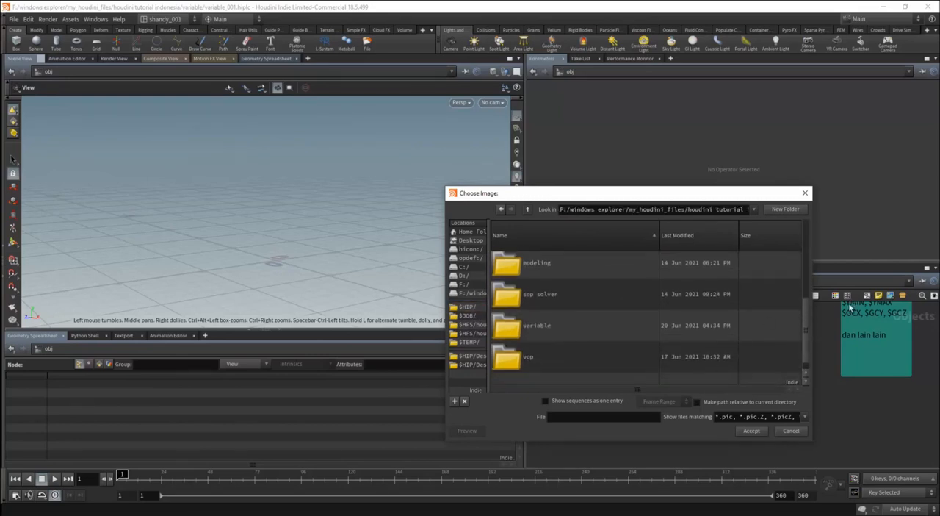
mouse_move(808, 326)
left_mouse_down()
mouse_move(808, 293)
mouse_move(811, 327)
left_mouse_up()
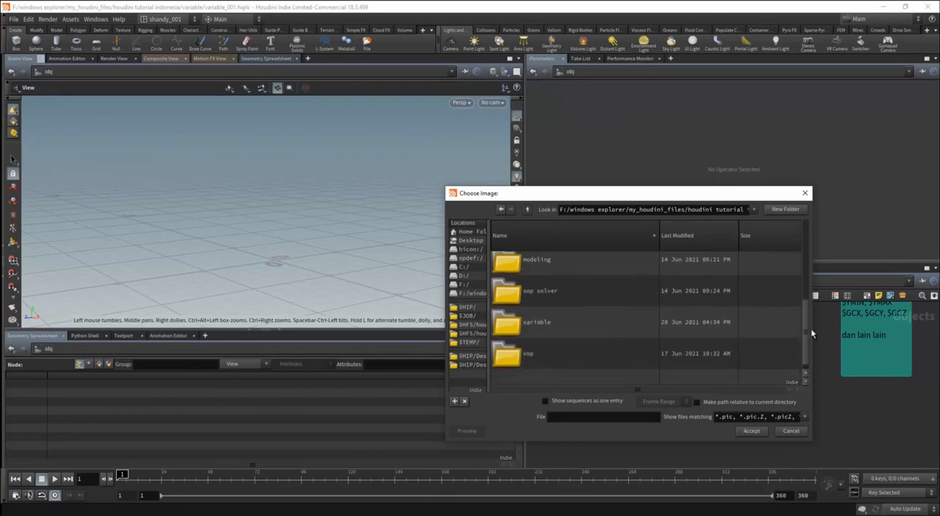
double_click(554, 326)
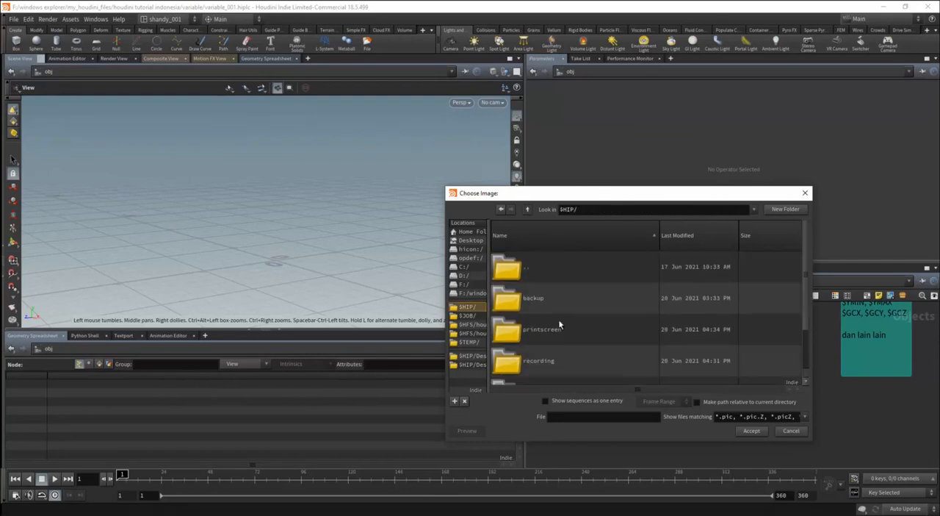
Set the lookup path to $JOB/ and look through the subfolders of that location.
left_click_drag(560, 211, 591, 217)
type("$JOB")
key("Return")
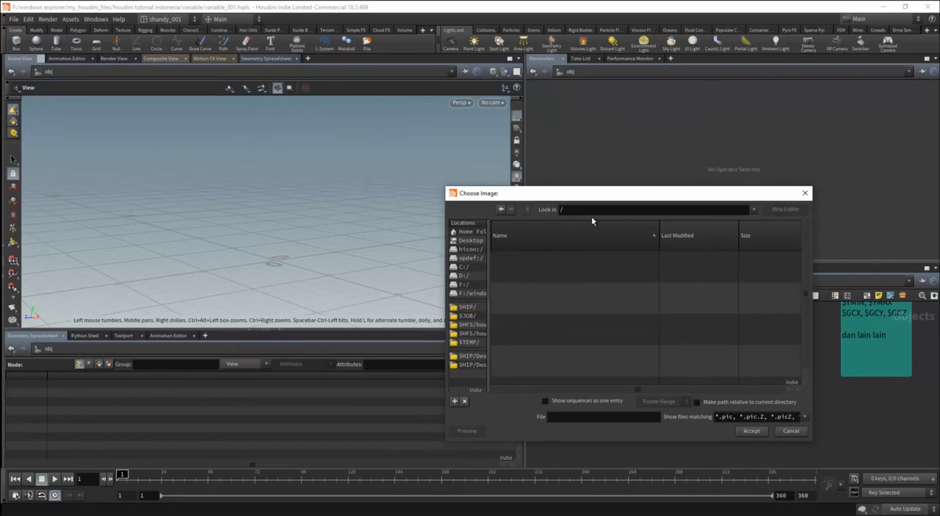
left_click(594, 208)
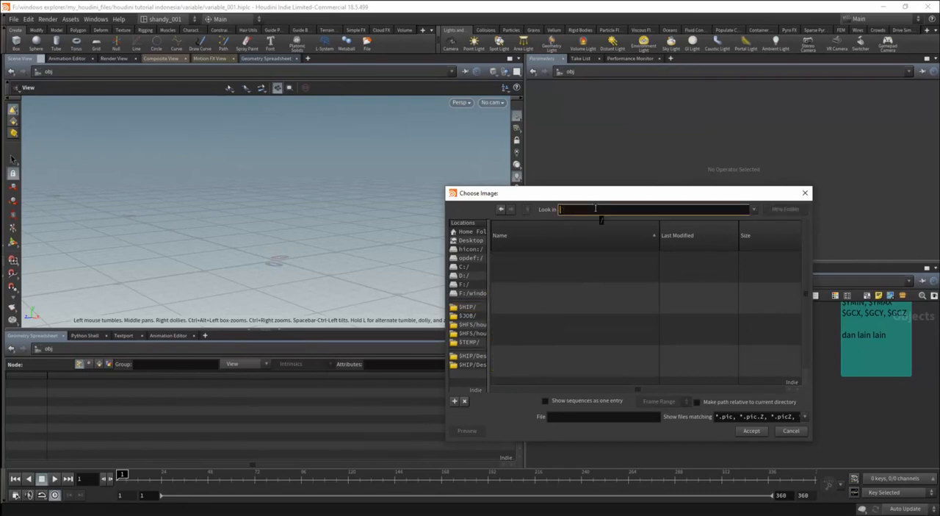
type("$JOB/")
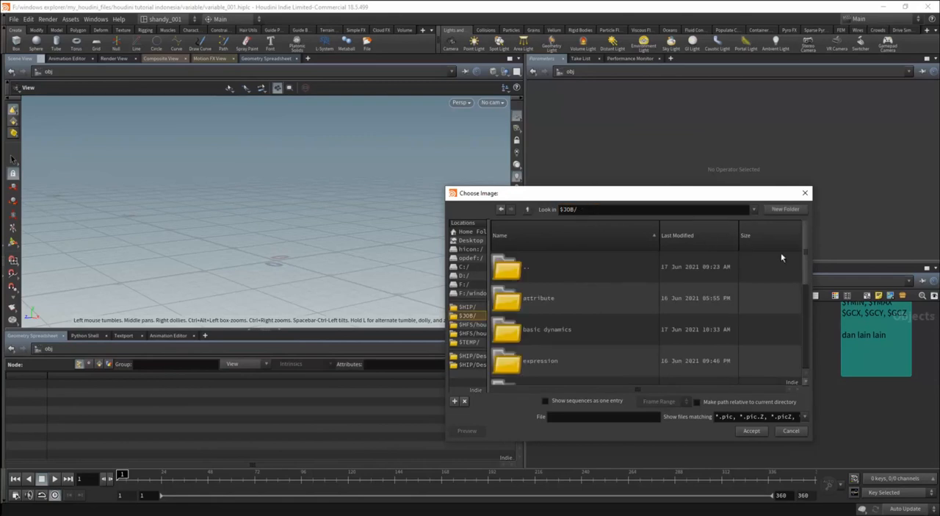
left_click_drag(804, 257, 809, 335)
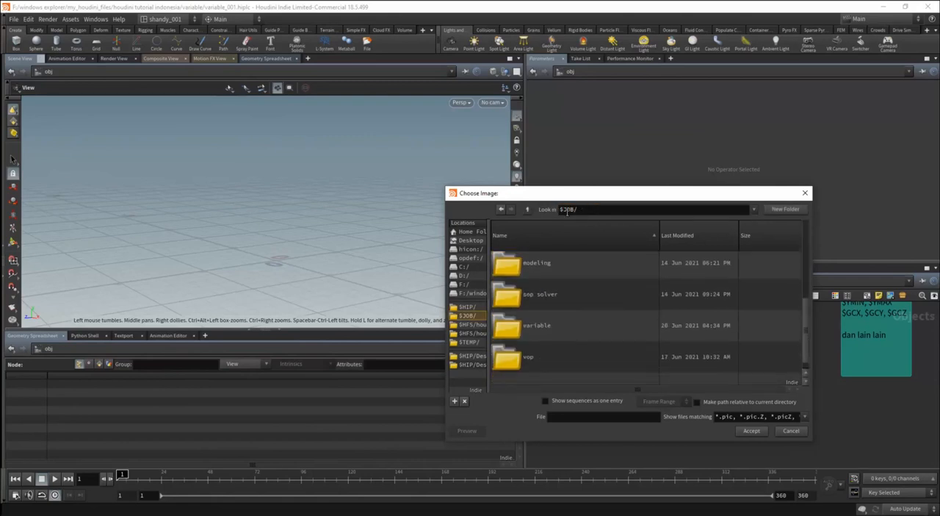
Return to $HIP/ and load Screenshot_1.png from its printscreen folder as a network background image.
left_click_drag(564, 210, 578, 209)
type("$HIP/")
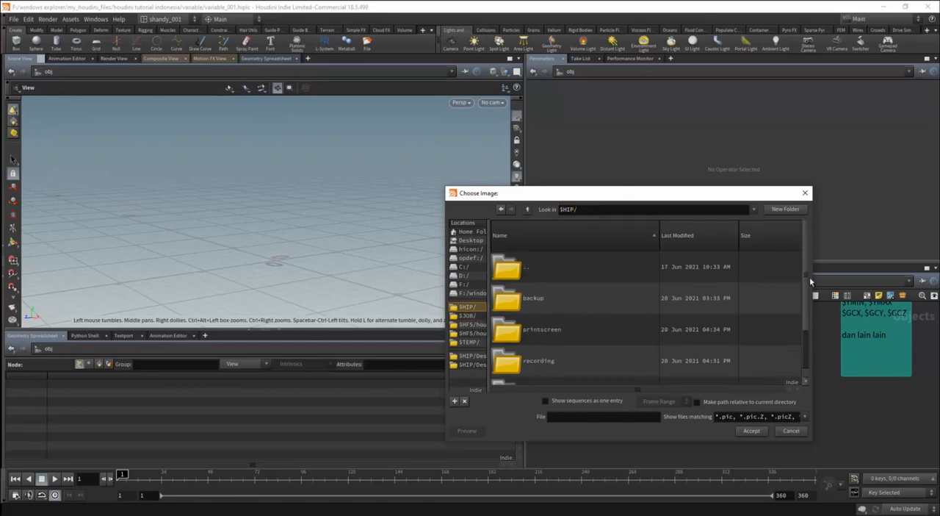
left_click_drag(809, 276, 805, 321)
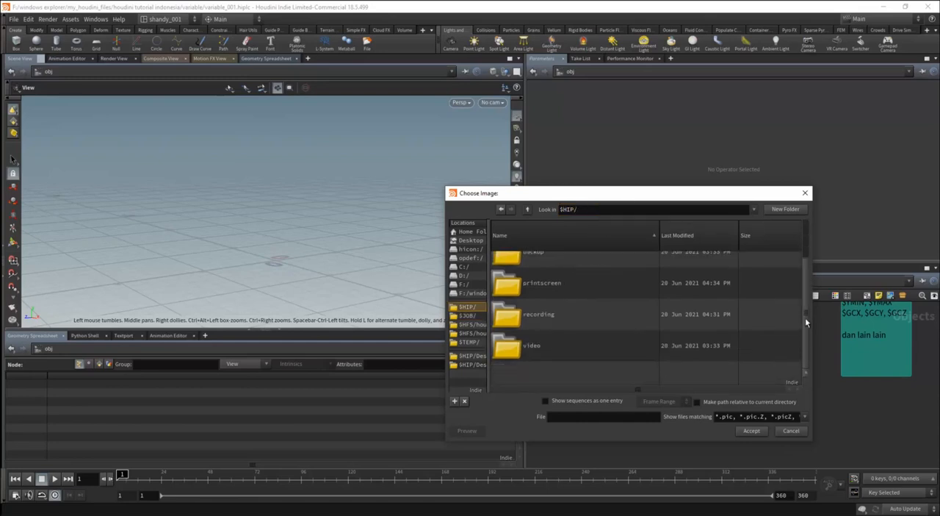
double_click(560, 283)
left_click(543, 283)
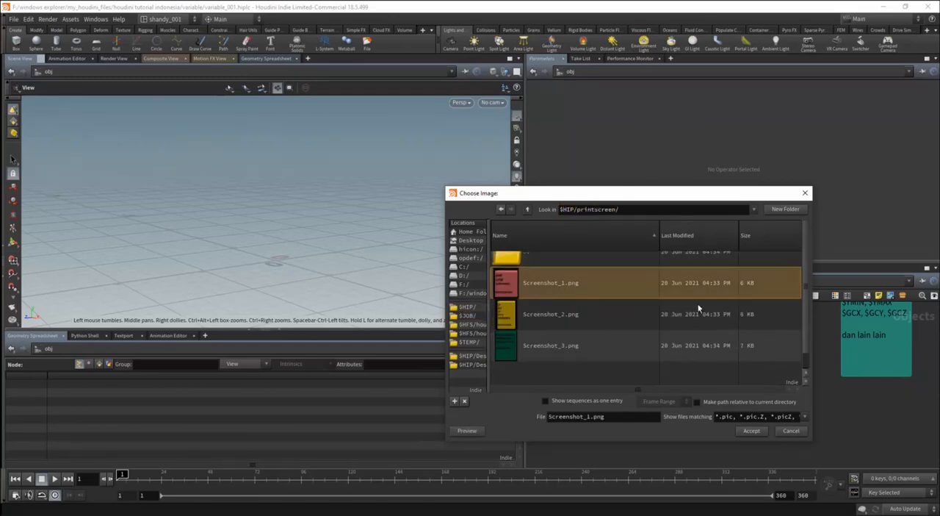
left_click(748, 430)
Place the Screenshot_1.png image below the pink variable note and leave background image editing.
left_click_drag(710, 406, 623, 448)
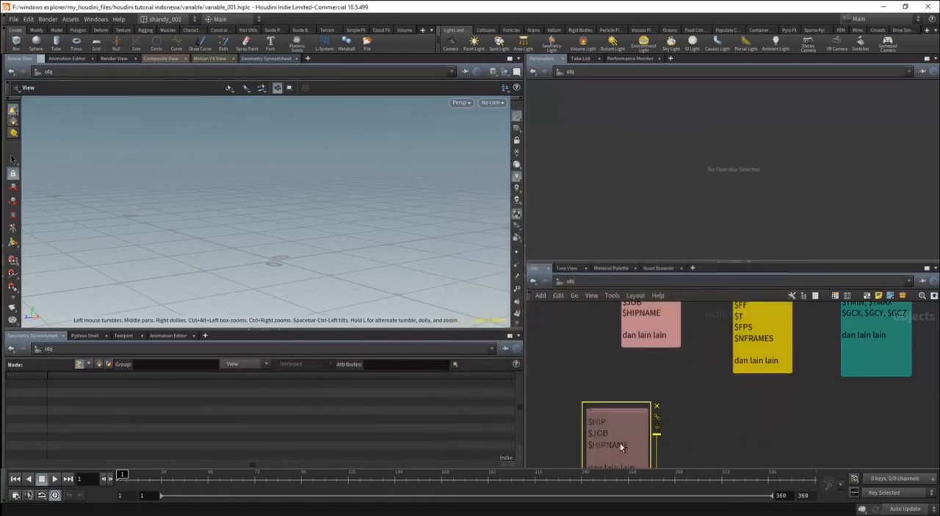
middle_click_drag(724, 435, 716, 397)
scroll(731, 374, "down", 5)
scroll(709, 400, "up", 2)
left_click_drag(654, 401, 672, 412)
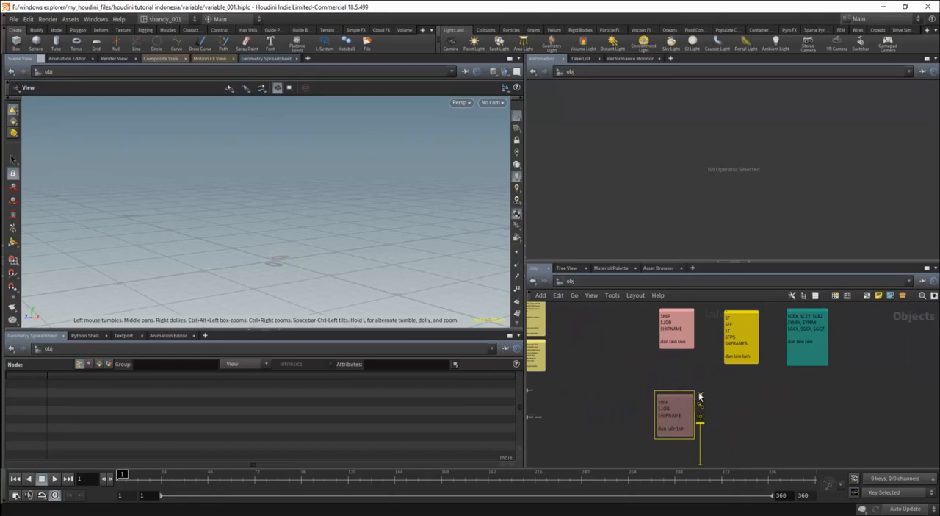
scroll(690, 419, "up", 3)
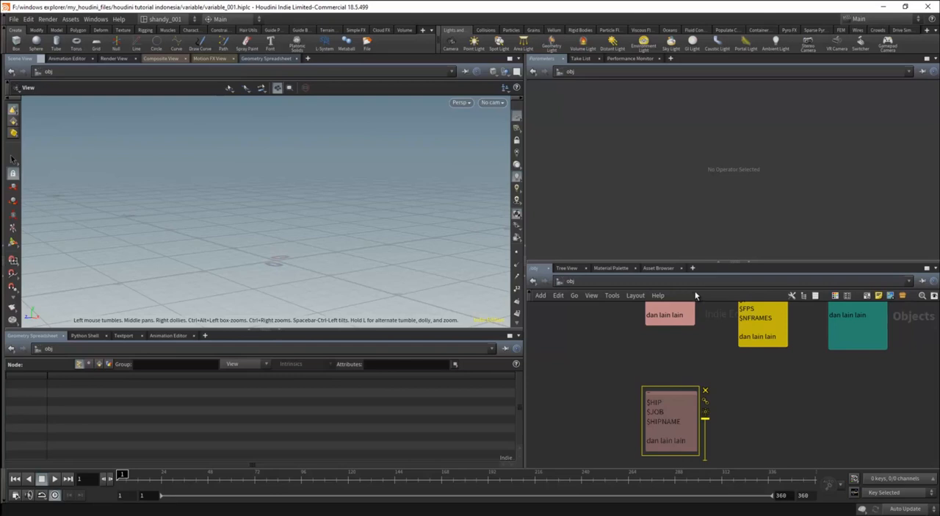
middle_click_drag(714, 408, 720, 377)
scroll(720, 358, "up", 3)
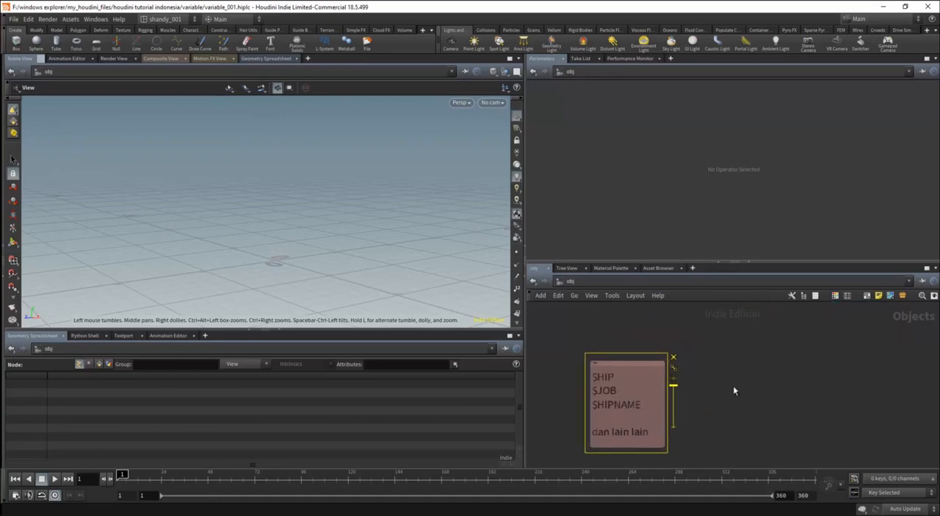
left_click(769, 361)
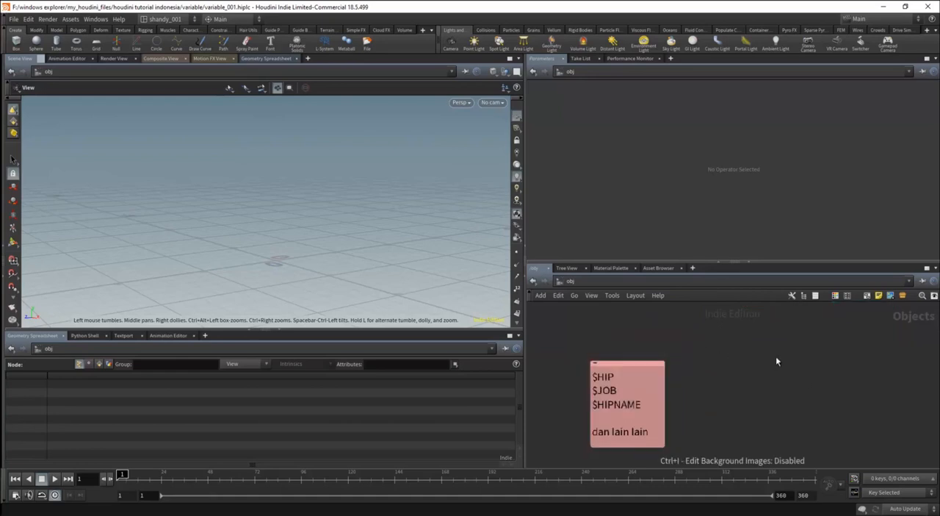
Load Screenshot_2.png from $HIP/printscreen/ as another network background image.
left_click(889, 296)
left_click(556, 340)
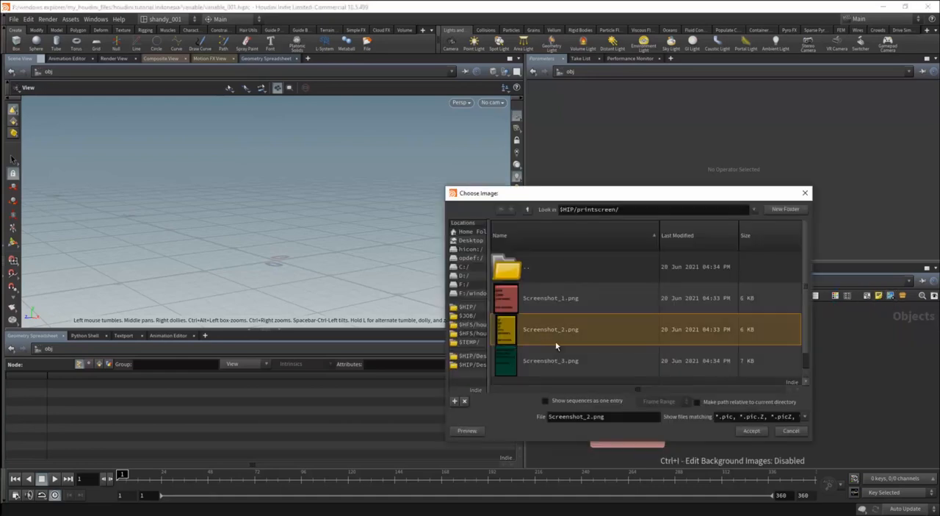
left_click(750, 430)
Enable background image editing, shift the yellow Screenshot_2.png image beneath the yellow note, and turn editing off.
scroll(743, 401, "down", 2)
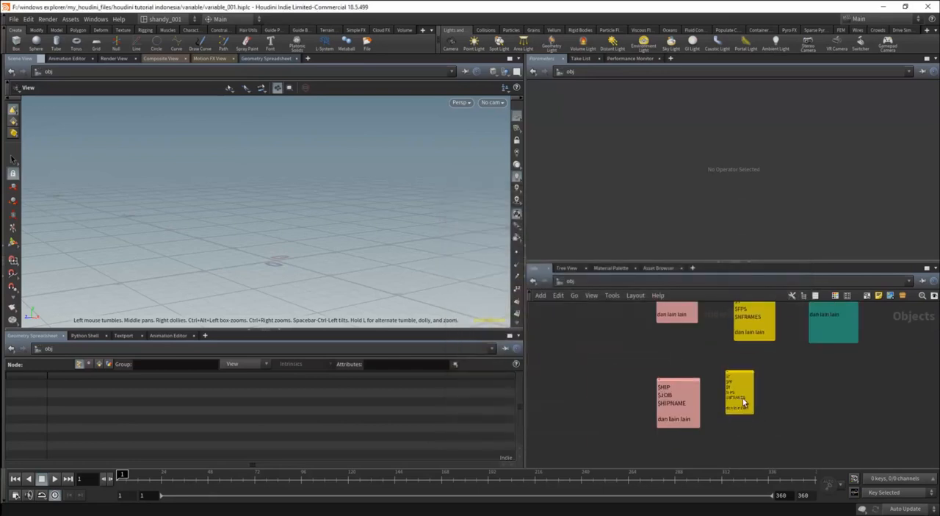
key("ctrl+i")
left_click_drag(743, 388, 760, 399)
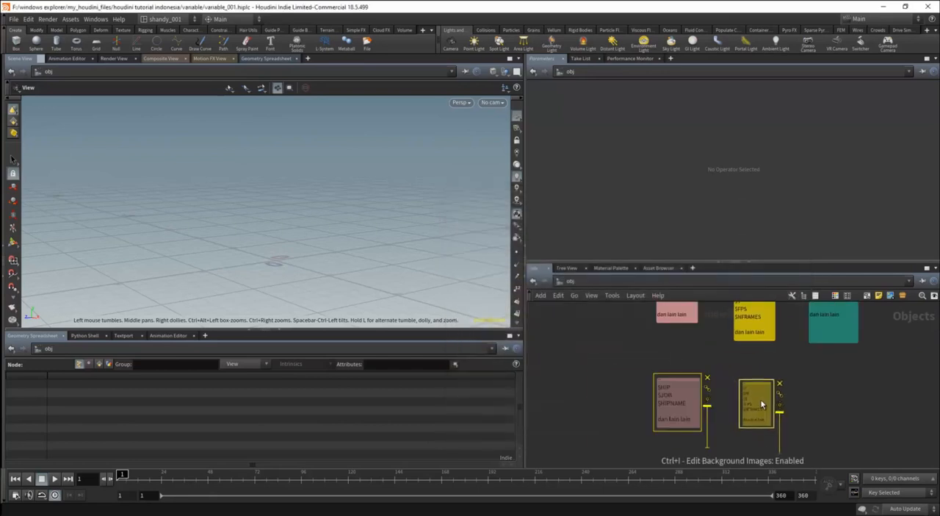
scroll(815, 398, "up", 2)
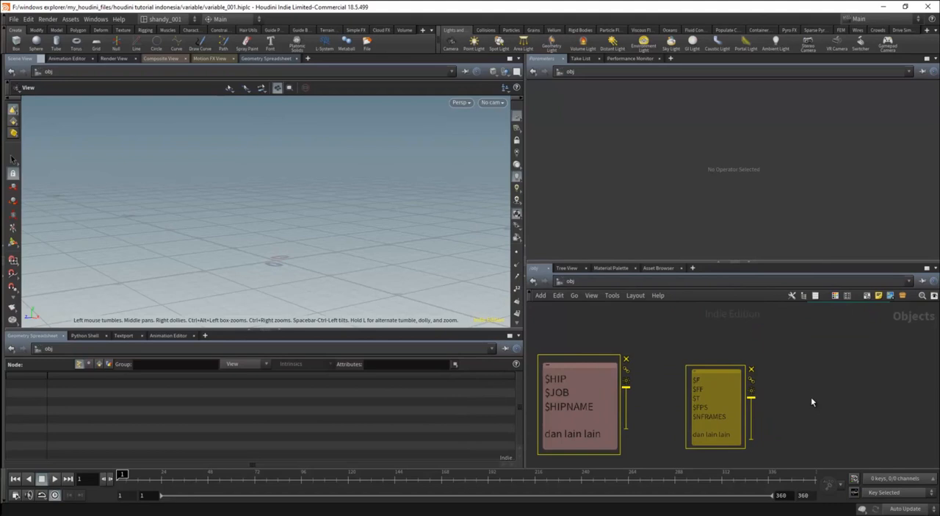
key("ctrl+i")
Delete the pink Screenshot_1.png background image from the network.
scroll(797, 388, "down", 3)
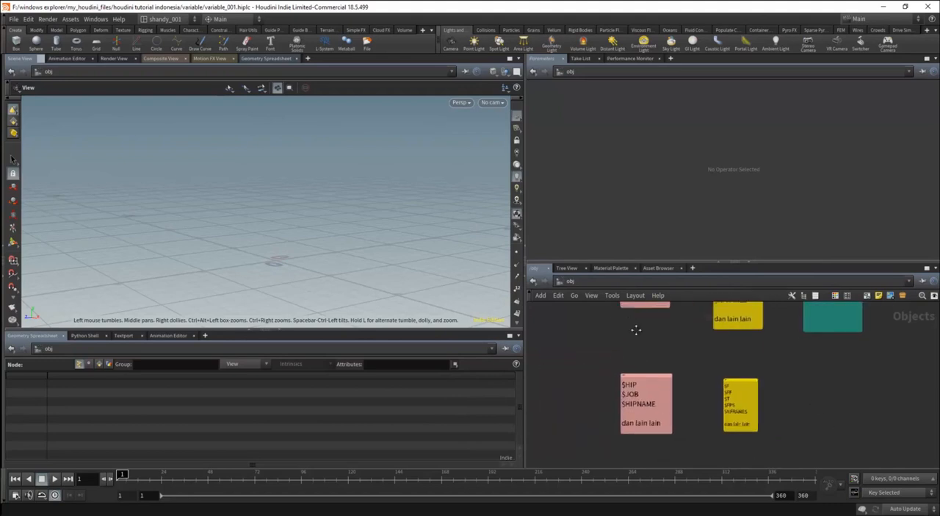
middle_click_drag(647, 312, 667, 362)
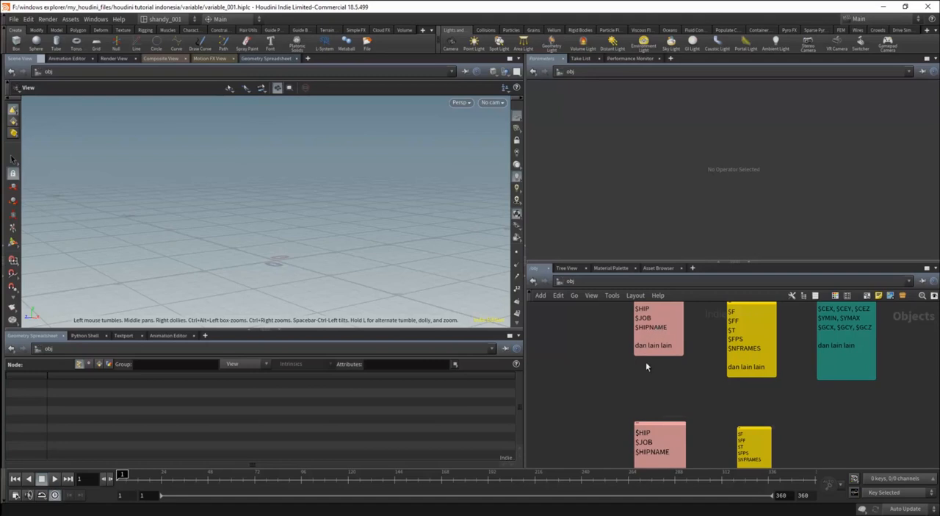
scroll(674, 383, "up", 1)
middle_click_drag(674, 383, 670, 321)
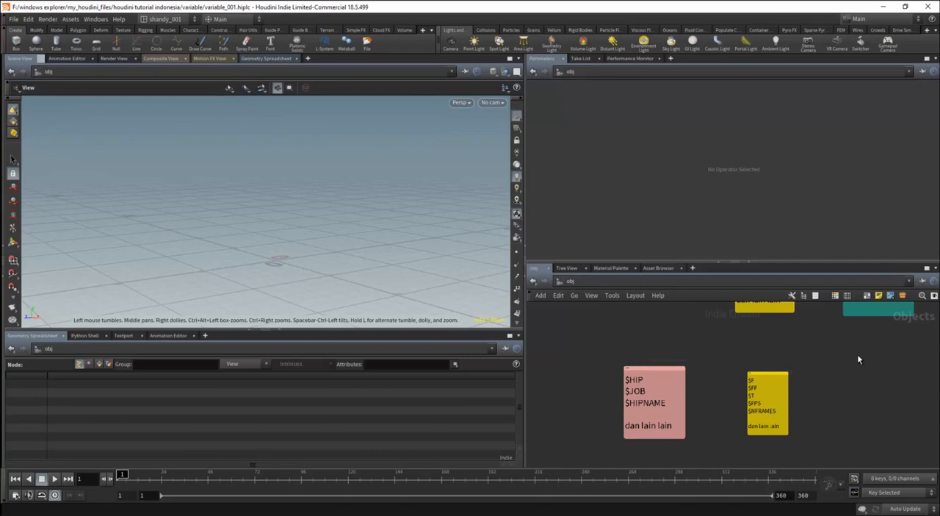
left_click(694, 365)
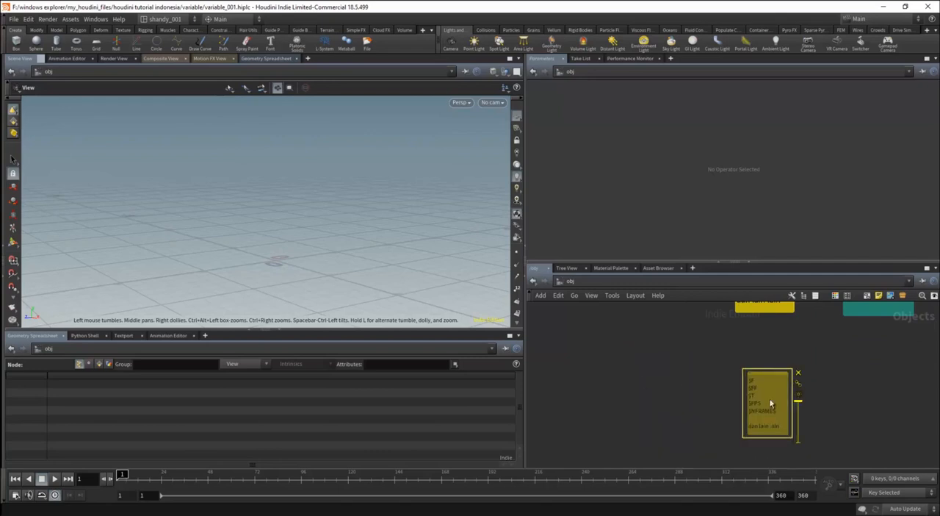
Delete the yellow Screenshot_2.png background image from the network.
left_click(798, 373)
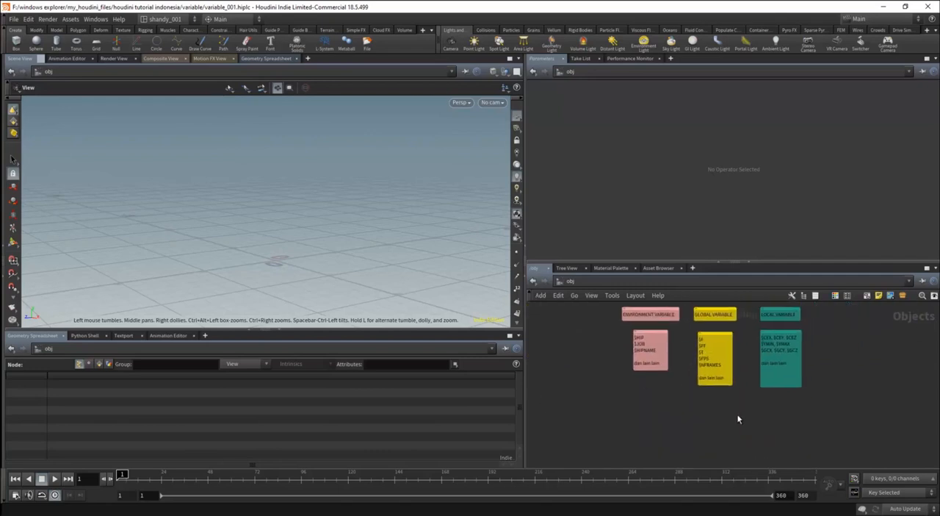
middle_click_drag(676, 389, 783, 375)
scroll(722, 403, "up", 3)
middle_click_drag(722, 403, 643, 422)
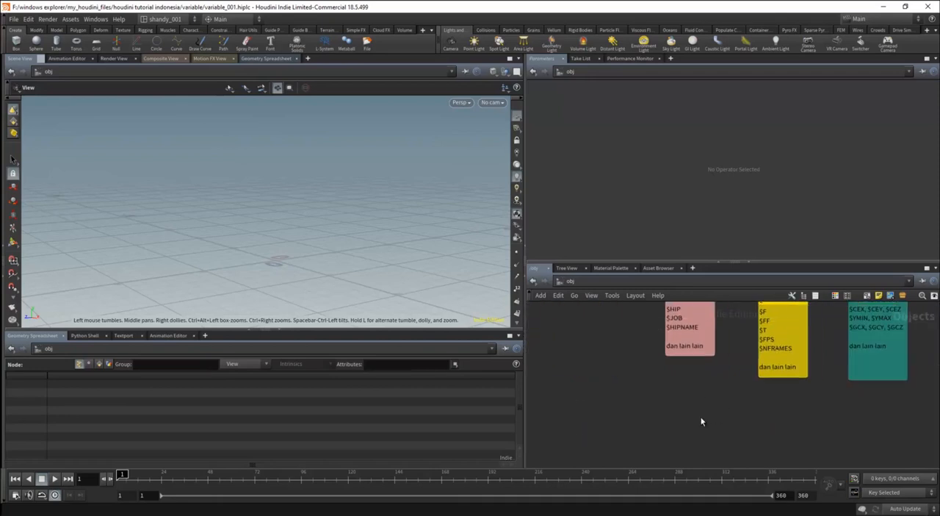
Add a Geometry object node to the object network, below the variable notes.
key("Tab")
type("geometry")
key("Return")
left_click(749, 408)
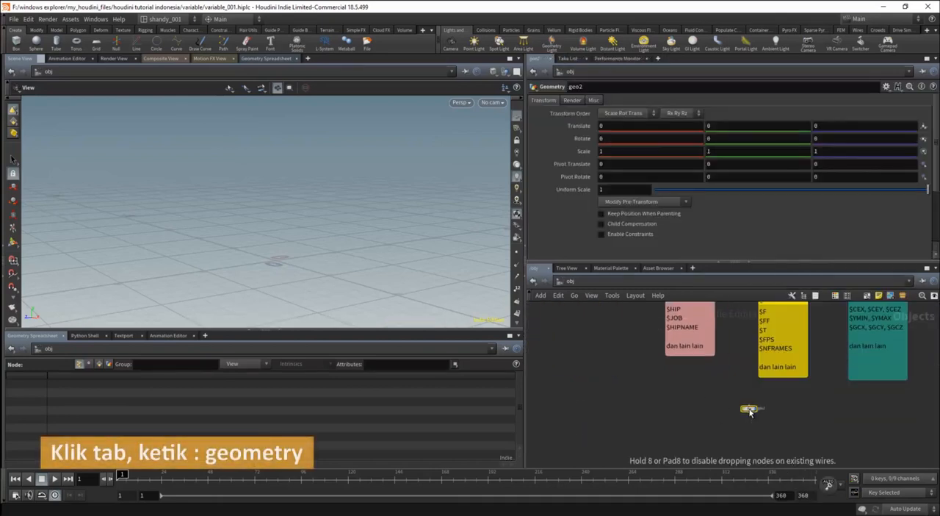
scroll(749, 409, "down", 3)
middle_click_drag(749, 409, 823, 394)
scroll(680, 392, "up", 3)
middle_click_drag(874, 378, 756, 421)
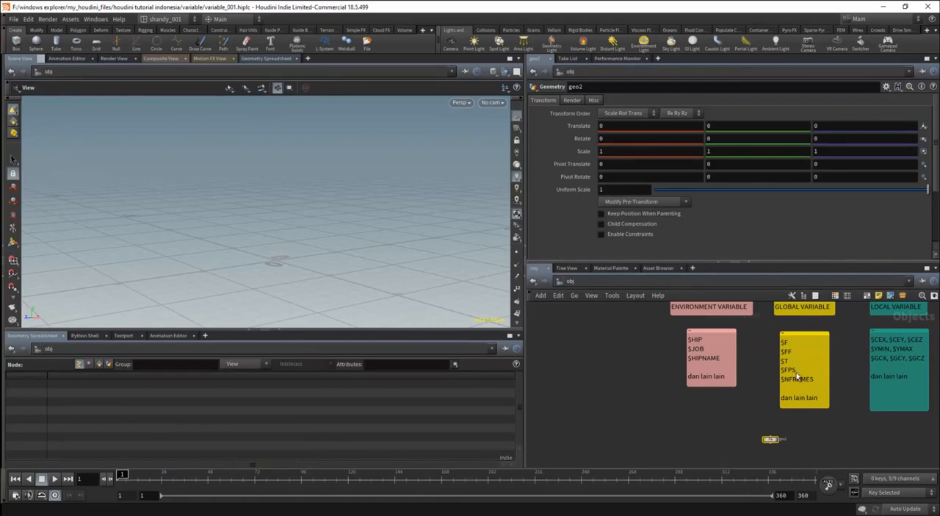
Enter the new geometry node and add a Box node inside it.
scroll(773, 425, "up", 4)
middle_click_drag(773, 445, 769, 418)
double_click(769, 417)
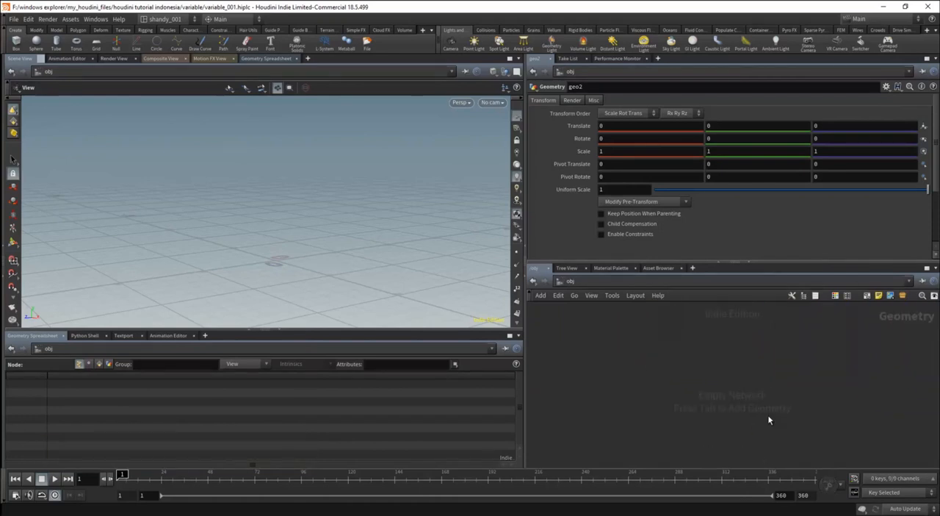
key("Tab")
type("box")
key("Return")
left_click(714, 374)
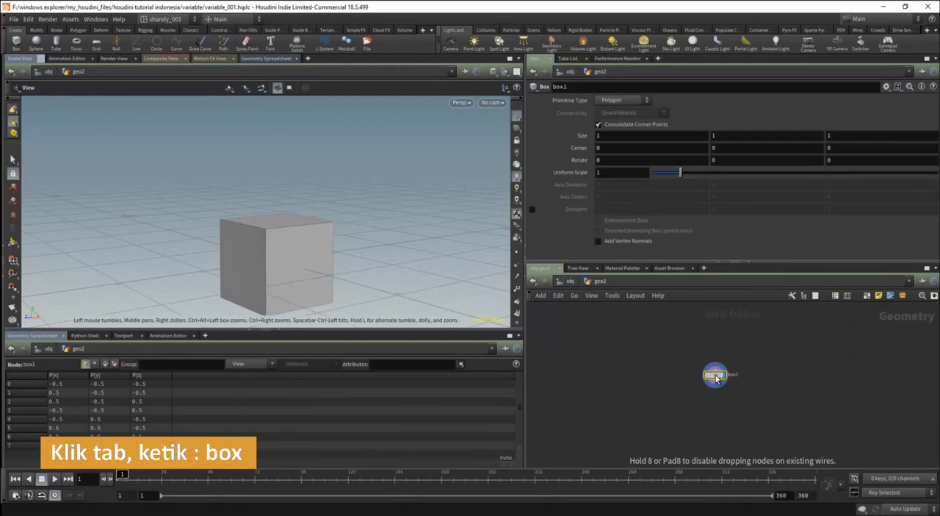
key("ctrl+1")
scroll(717, 377, "up", 1)
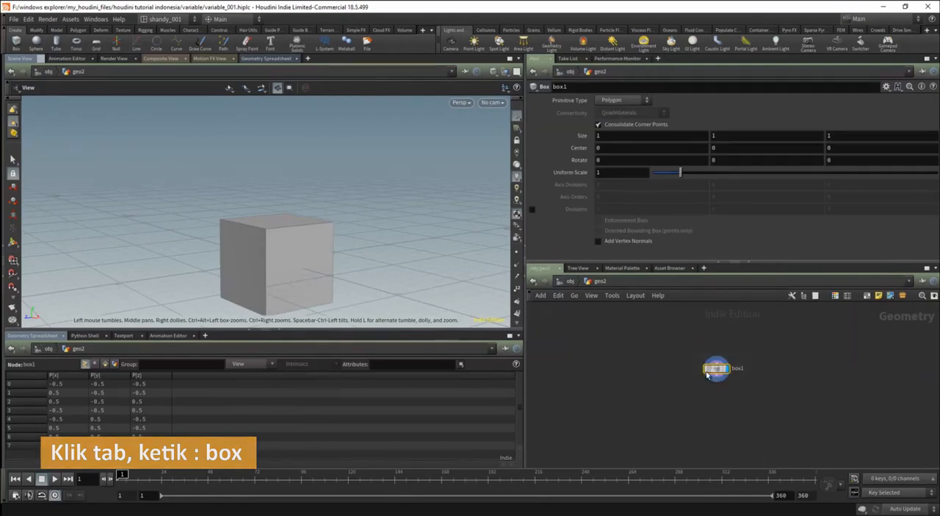
left_click_drag(335, 281, 316, 263)
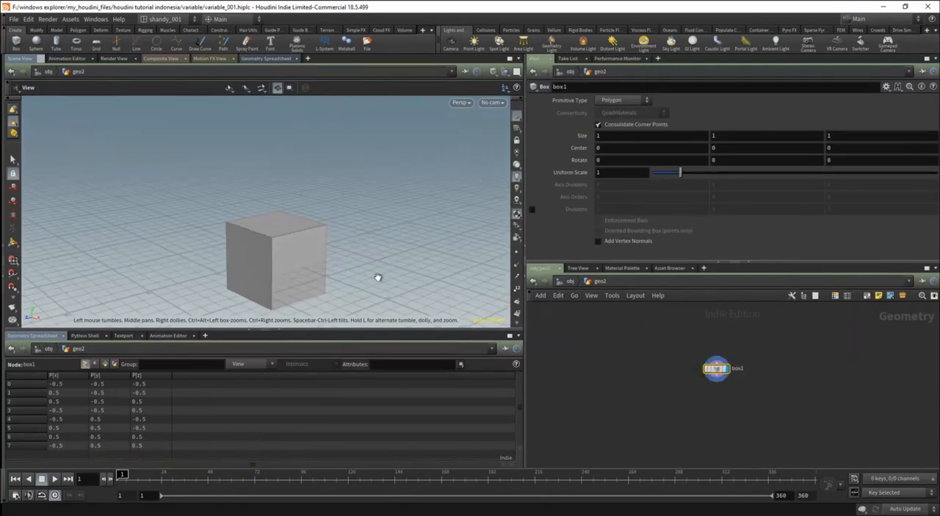
Go up to the object level to review the global variable note, and re-enter the geometry node.
key("u")
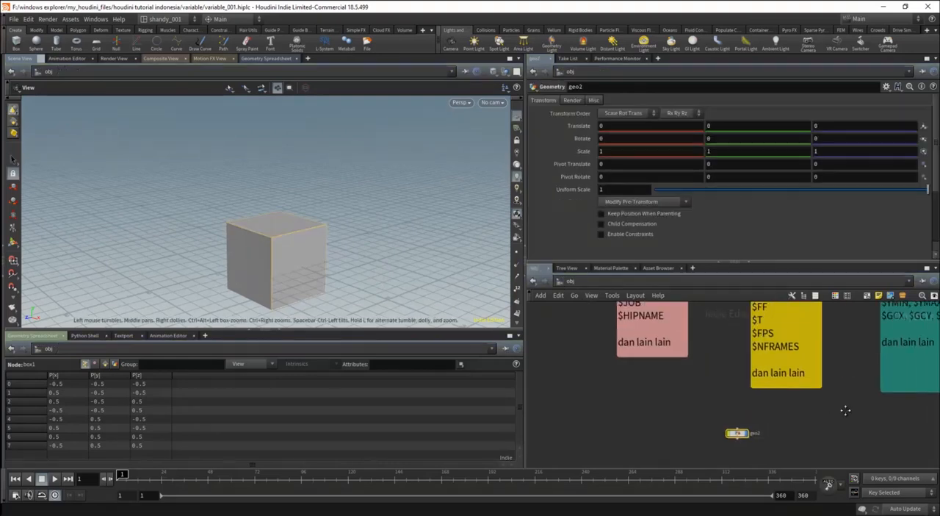
middle_click_drag(845, 409, 787, 443)
scroll(787, 441, "down", 3)
scroll(782, 412, "up", 1)
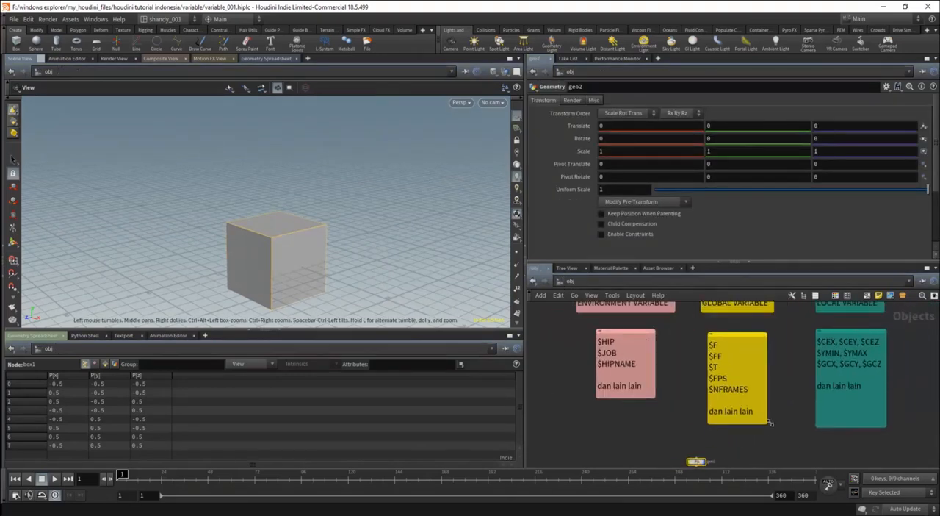
scroll(770, 422, "up", 1)
scroll(683, 378, "down", 3)
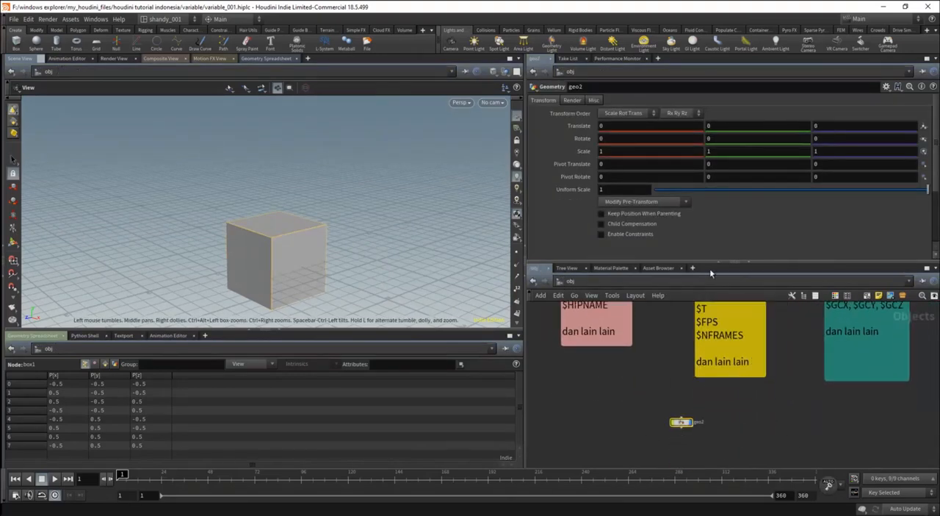
double_click(682, 423)
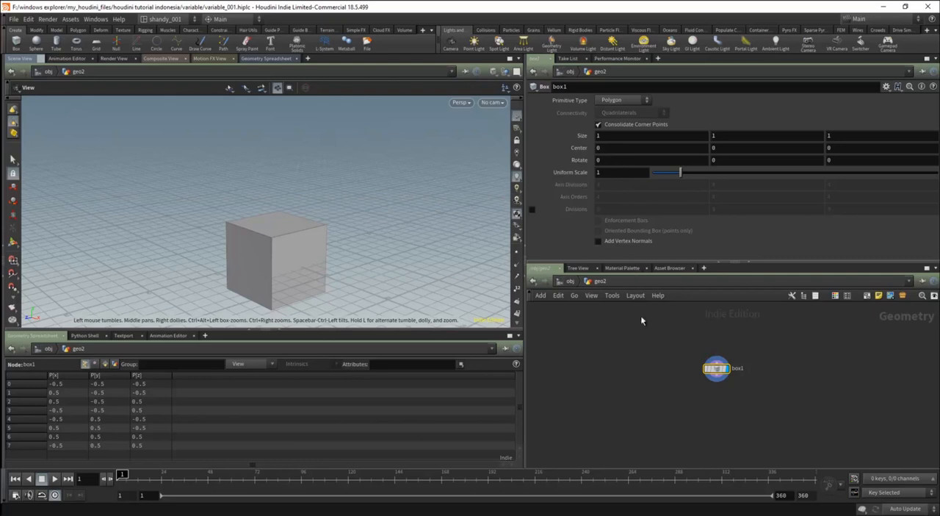
Add a Transform node directly below the box node, connected to its output.
key("Tab")
type("tra")
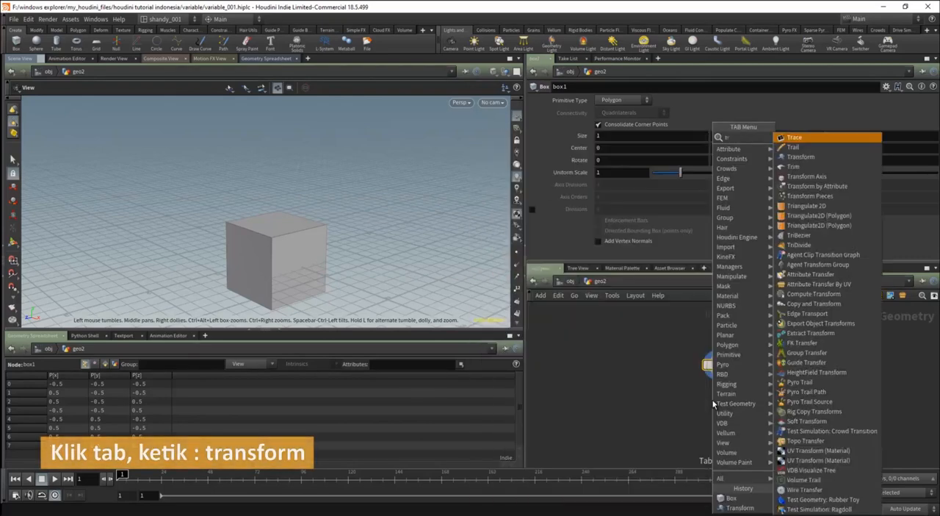
left_click(832, 160)
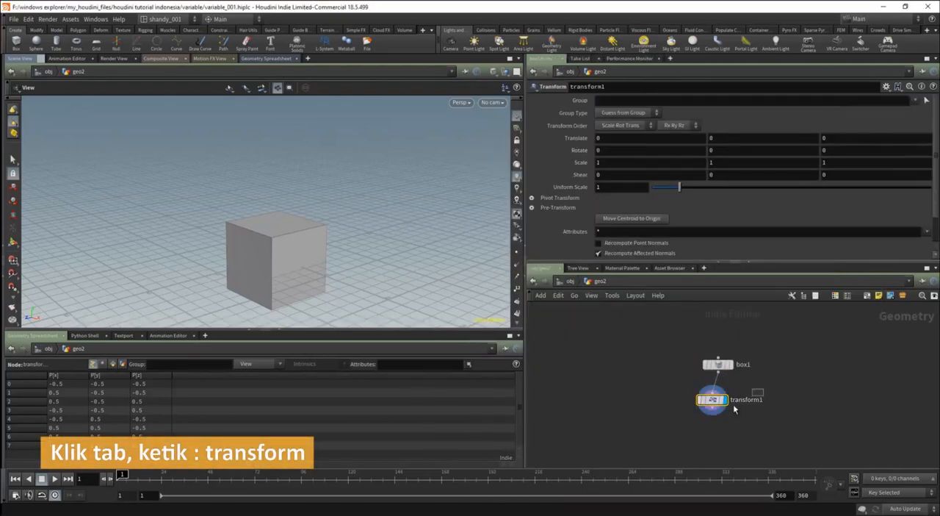
left_click(719, 412)
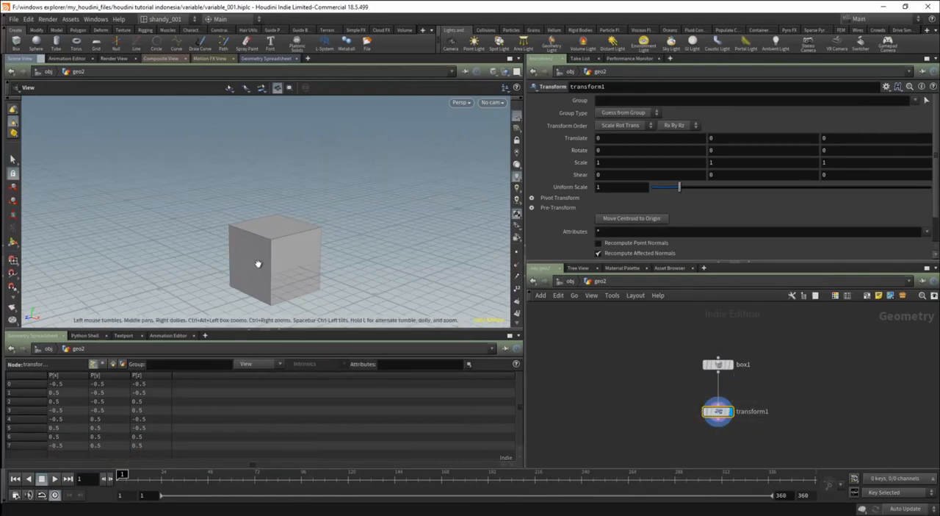
Set the Transform node's X translate to the expression $F.
scroll(232, 242, "down", 3)
scroll(235, 244, "down", 3)
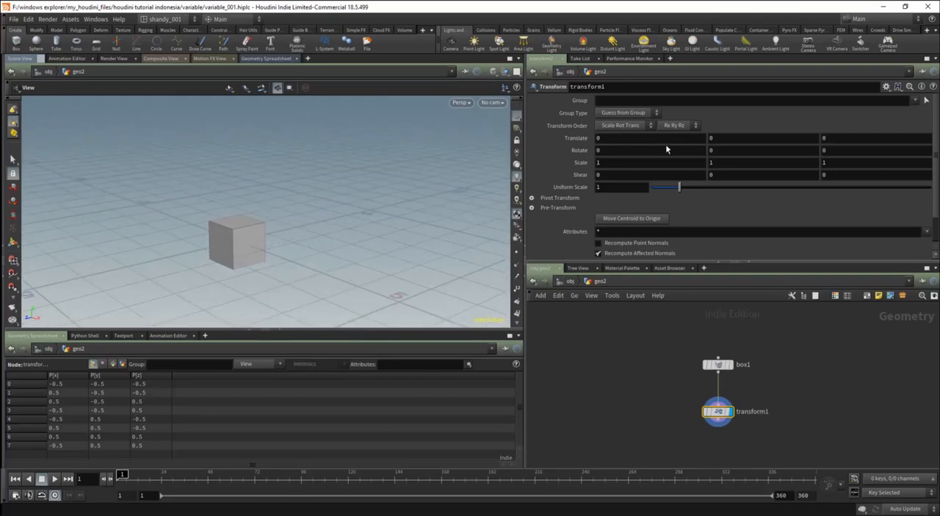
left_click(604, 138)
type("$F")
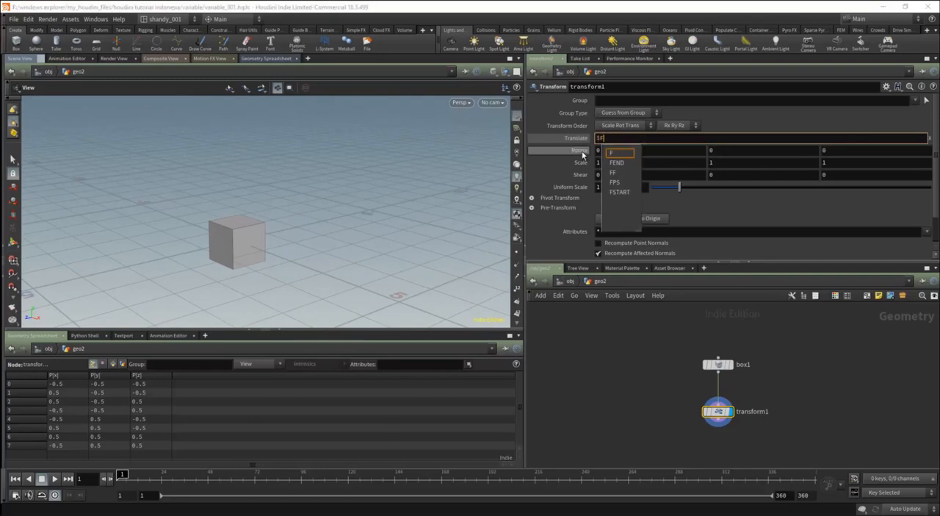
key("Return")
left_click_drag(246, 240, 275, 245)
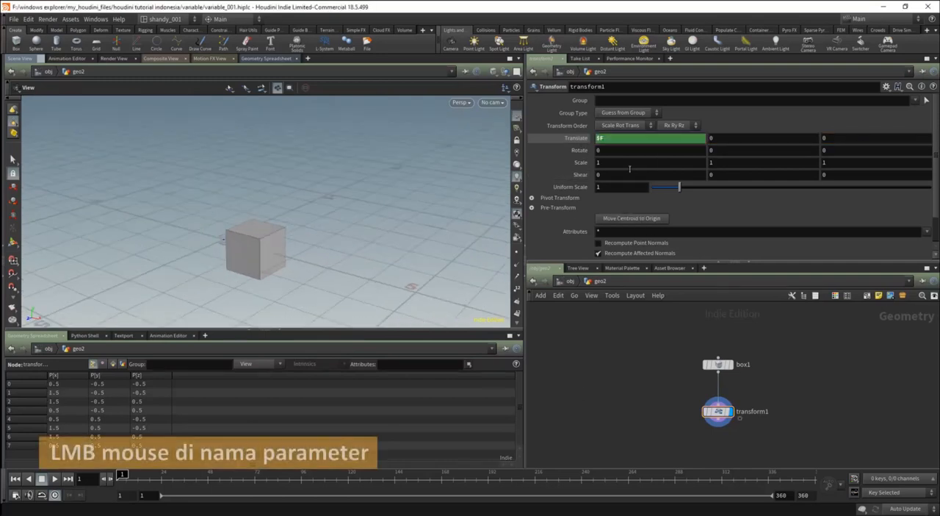
Show the evaluated Translate value and compare the box's position at frame 0 and frame 1.
left_click(586, 143)
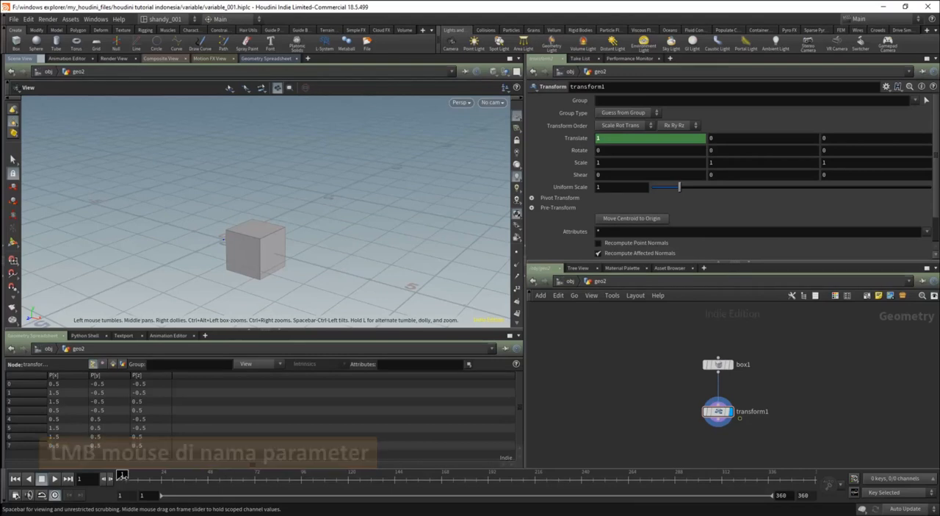
type("0")
key("Return")
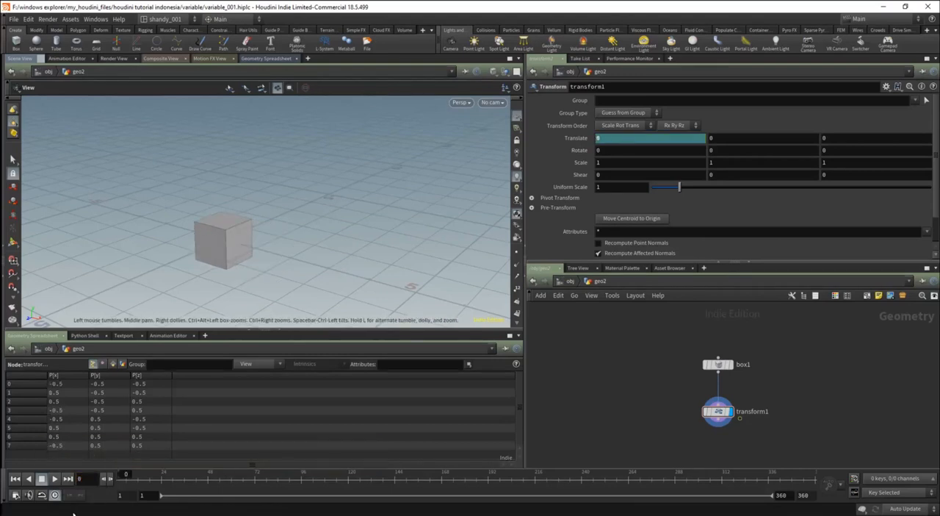
left_click_drag(83, 482, 66, 482)
type("1")
key("Return")
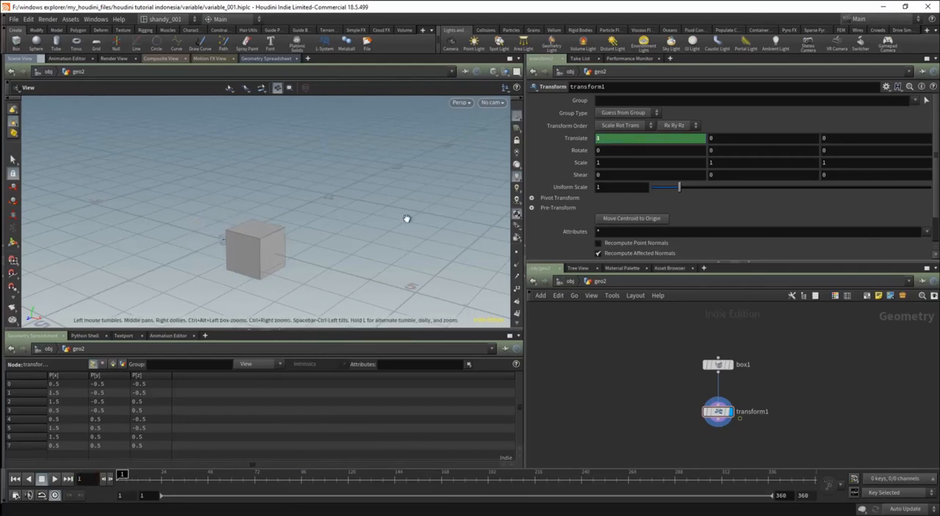
scroll(363, 245, "down", 3)
scroll(339, 257, "down", 2)
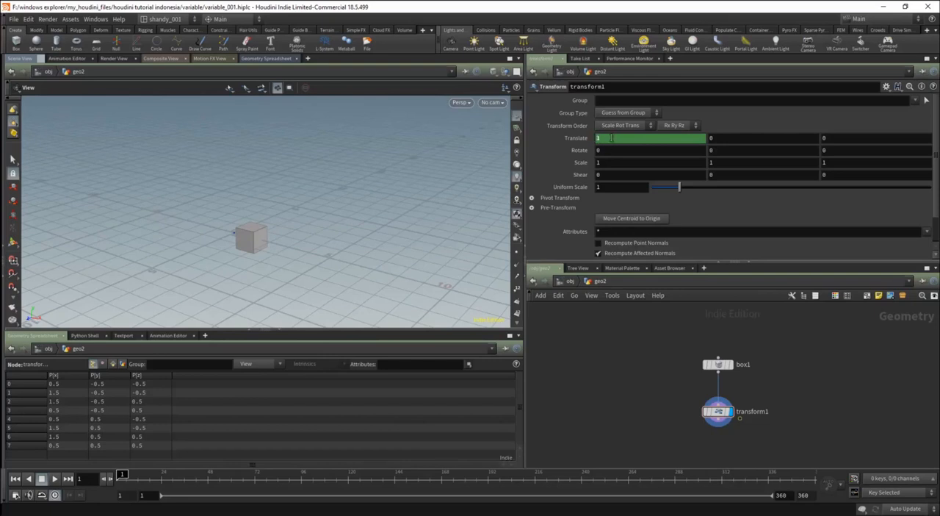
Switch Translate between expression and value, step the timeline forward to frame 18 to watch the $F motion, and return to frame 1.
left_click(586, 140)
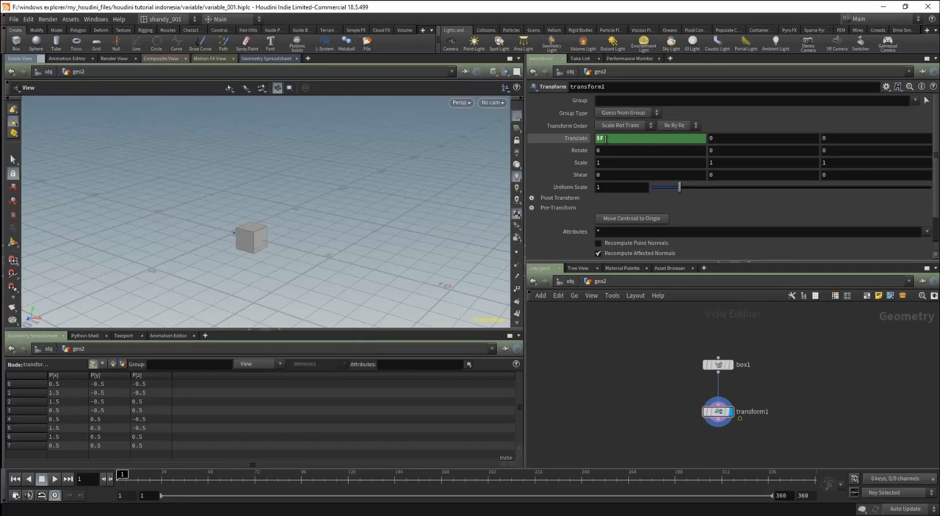
left_click(585, 140)
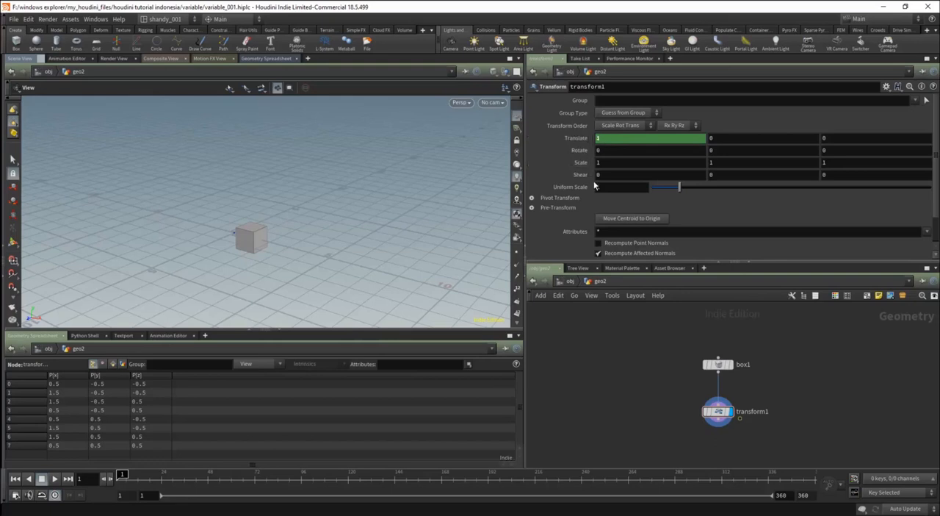
key("Right")
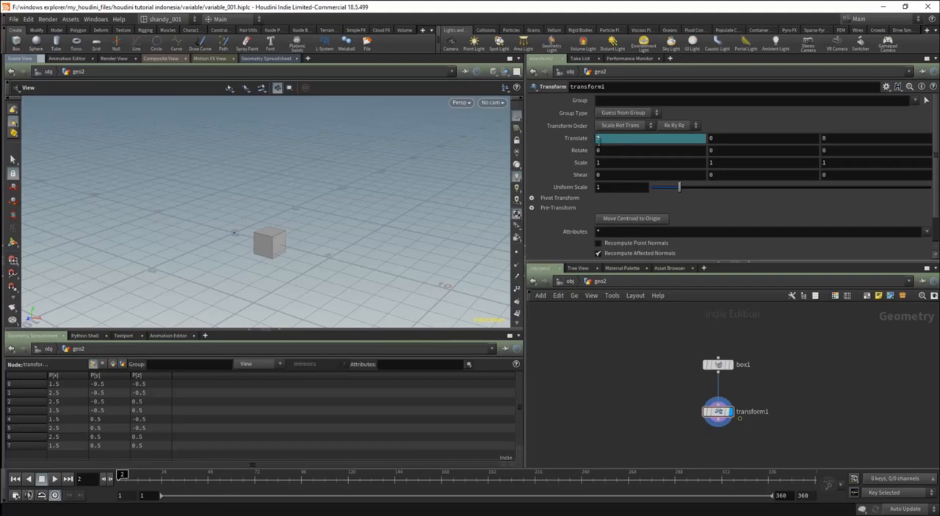
key("Right")
key("Right")
key("Right")
key("Right")
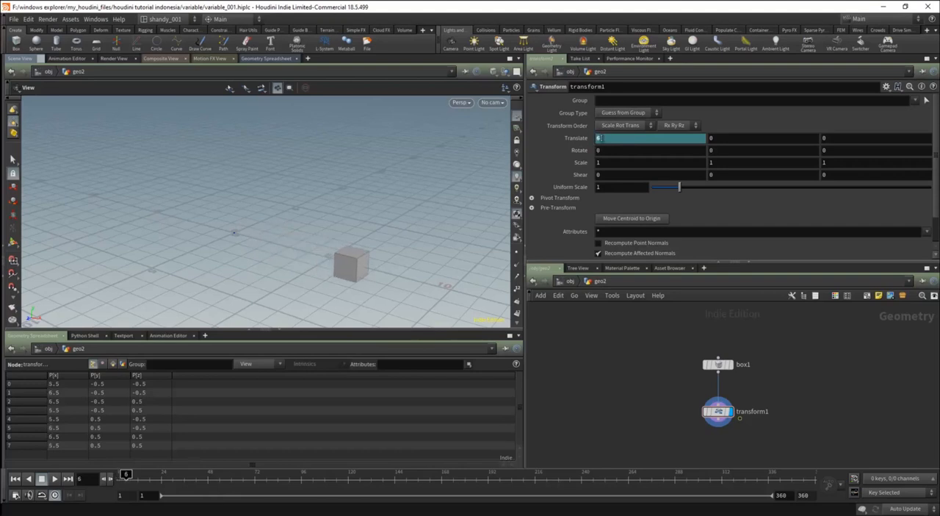
key("Right")
key("Right")
key("Right")
key("Right")
key("Right")
key("Right")
key("Right")
key("Right")
key("Right")
key("Right")
key("Right")
key("Right")
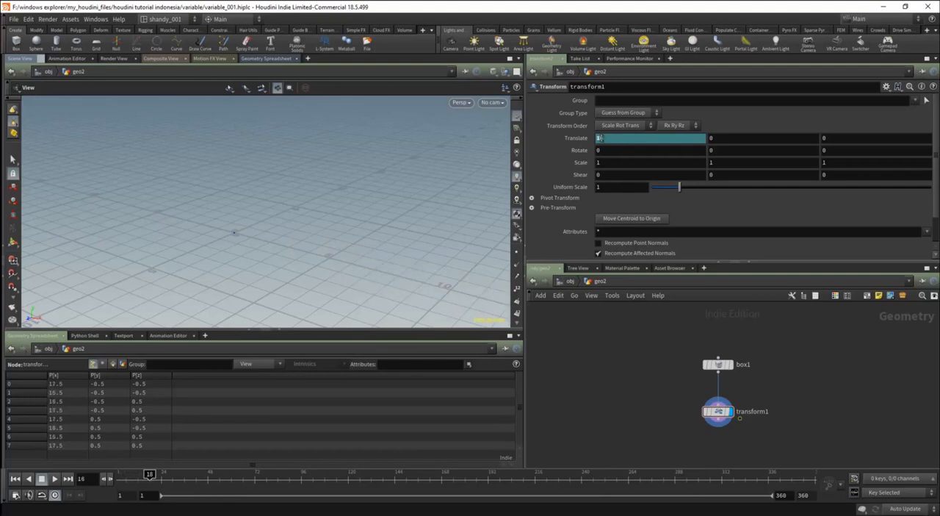
key("ctrl+Left")
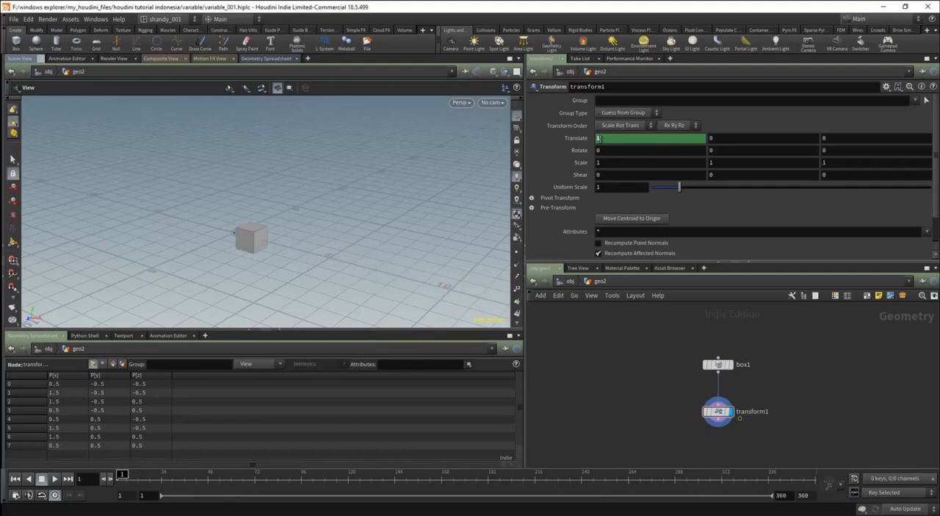
Replace the Transform node's X translate expression with $T.
left_click(585, 142)
left_click_drag(600, 139, 610, 138)
type("T")
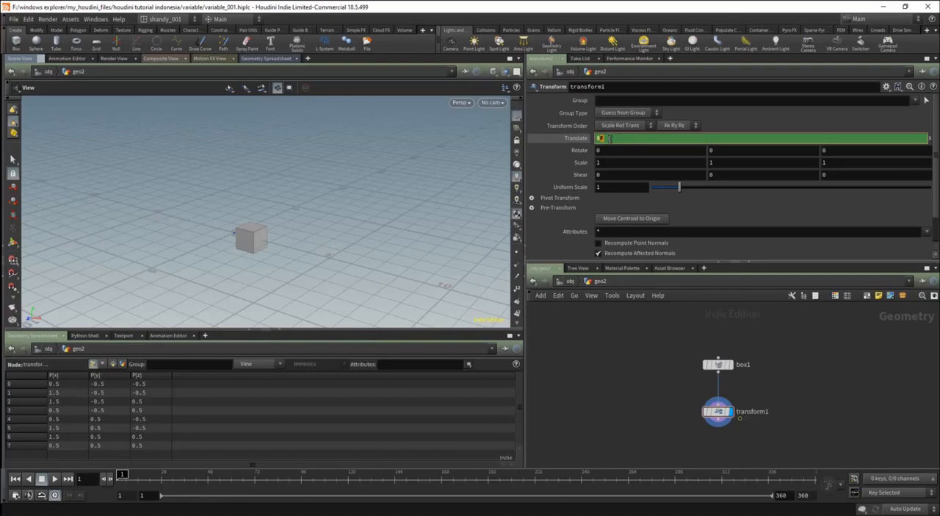
key("Return")
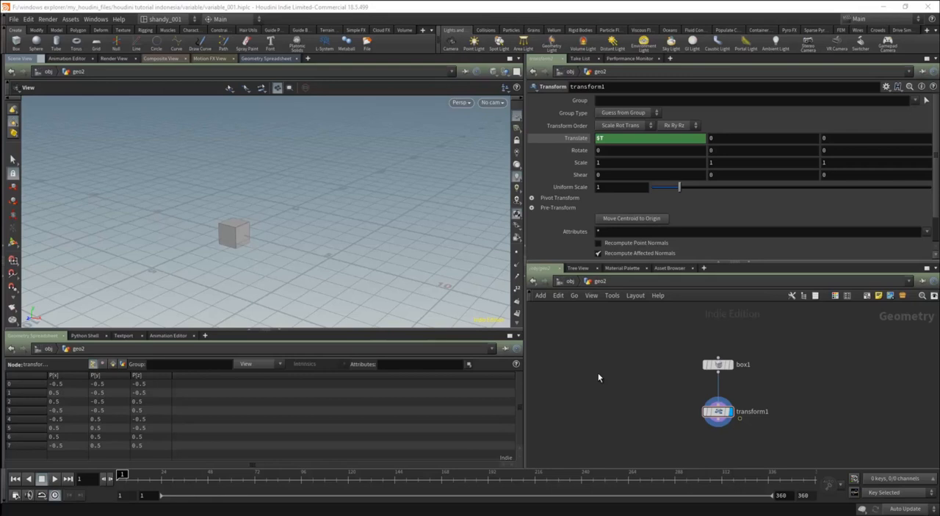
Show the evaluated Translate value and step the timeline forward to frame 25 to examine the box's $T motion.
left_click(556, 140)
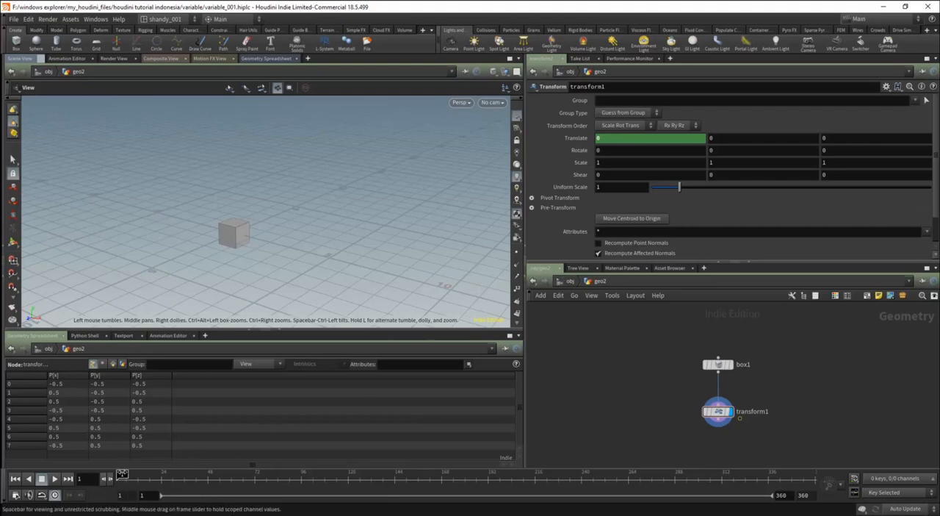
left_click_drag(121, 475, 124, 475)
key("Right")
key("Right")
key("Right")
key("Right")
key("Right")
key("Right")
key("Right")
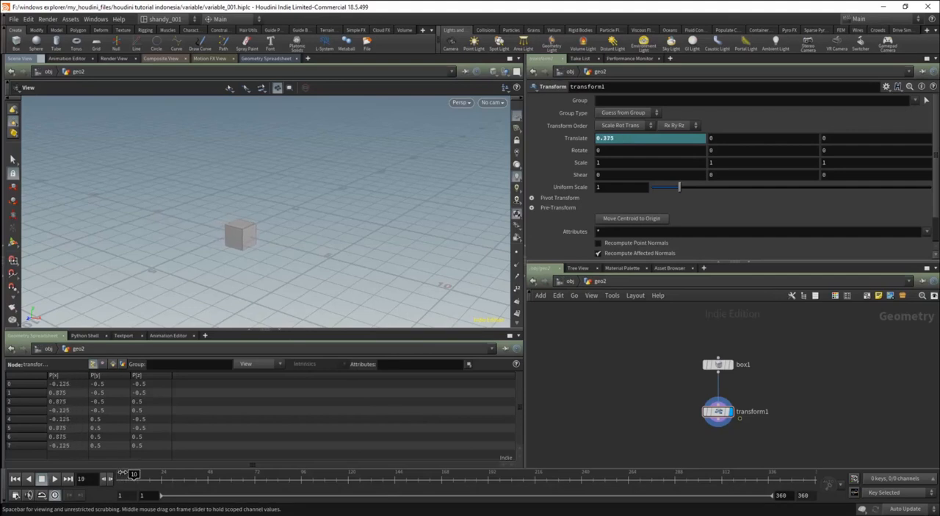
key("Right")
key("Right")
key("Right")
key("Right")
key("Right")
key("Right")
key("Right")
key("Right")
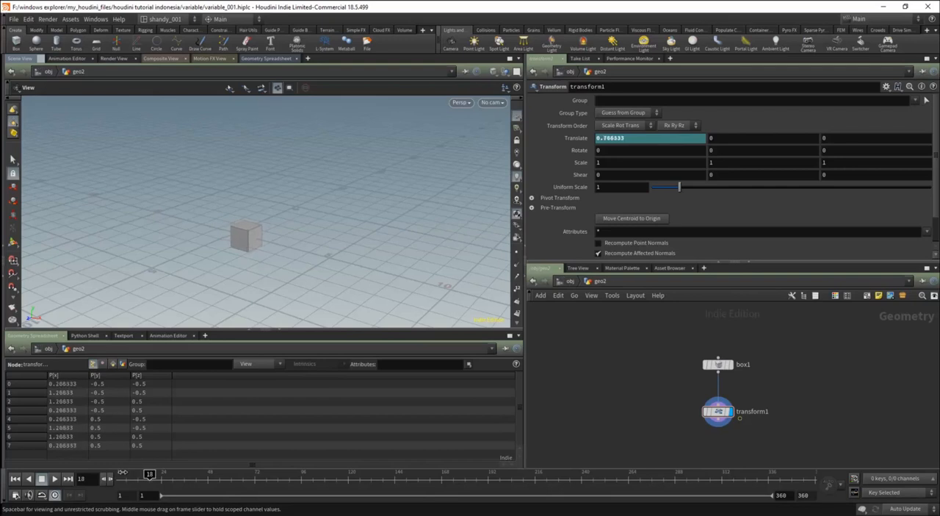
key("Right")
key("Right")
key("Right")
key("Right")
key("Right")
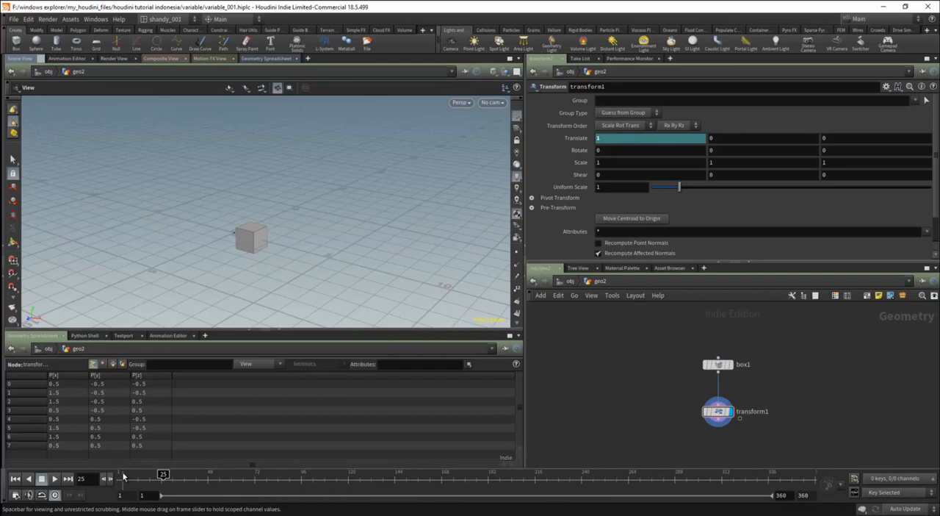
Step the timeline back toward the start, play the $T animation, and return to frame 1.
key("Left")
key("Left")
key("Left")
key("Left")
key("Left")
key("Left")
key("Left")
key("Left")
key("Left")
key("Left")
key("Left")
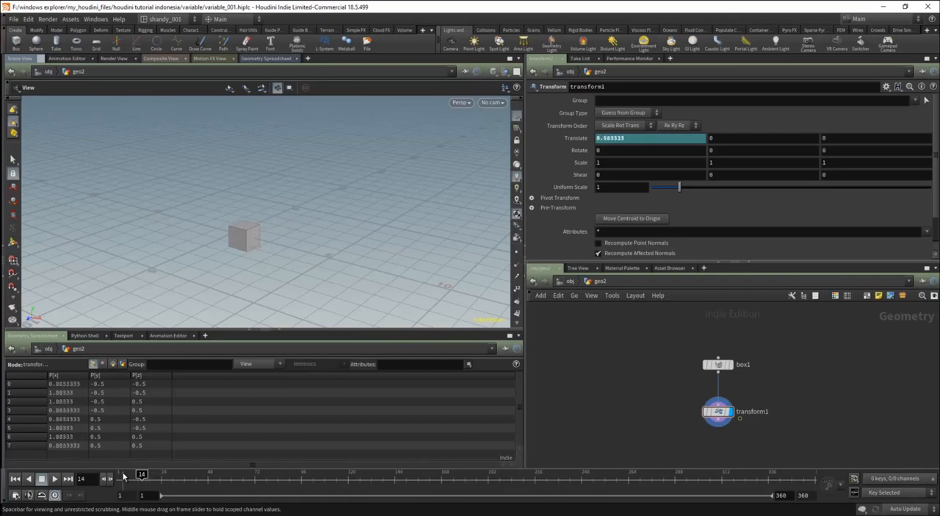
key("Left")
key("Left")
key("Left")
key("Left")
key("Left")
key("Left")
key("Left")
key("Left")
key("Left")
key("Left")
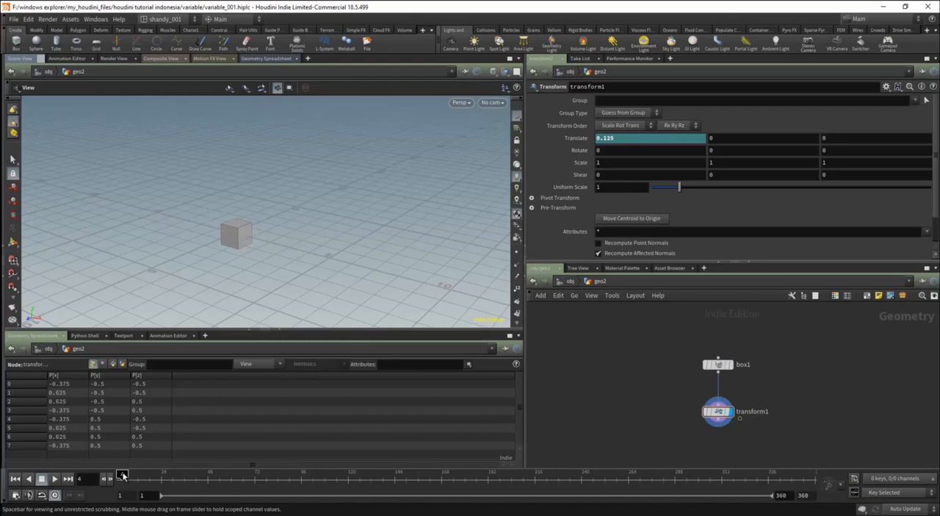
key("Up")
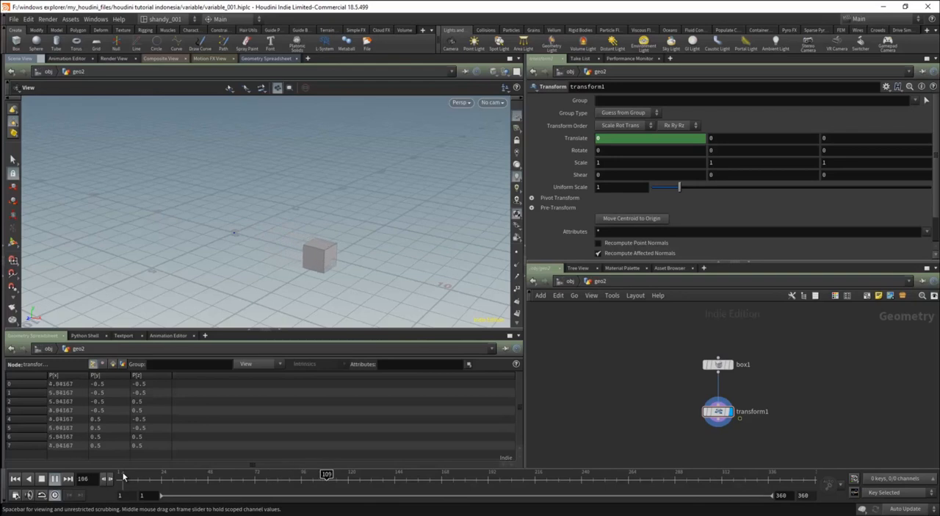
left_click(122, 474)
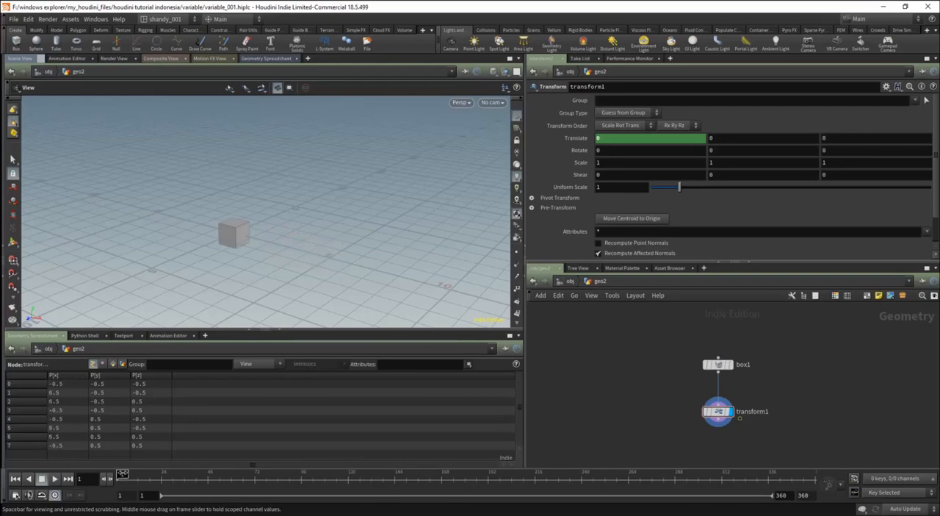
Change the Transform node's X translate expression to $T*10.
left_click(628, 138)
type("$T*1")
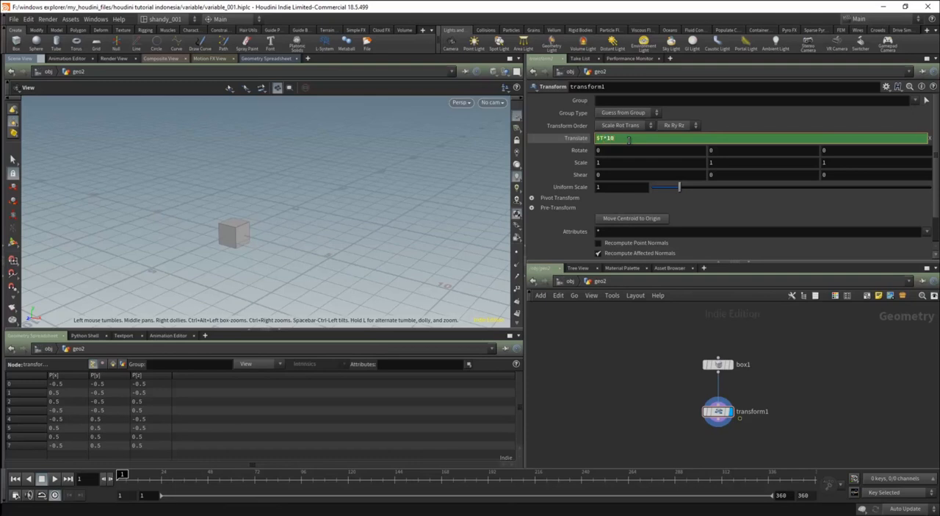
type("0")
key("Return")
Play the $T*10 animation with the expression and with the evaluated Translate value shown, returning to frame 1 each time.
key("Up")
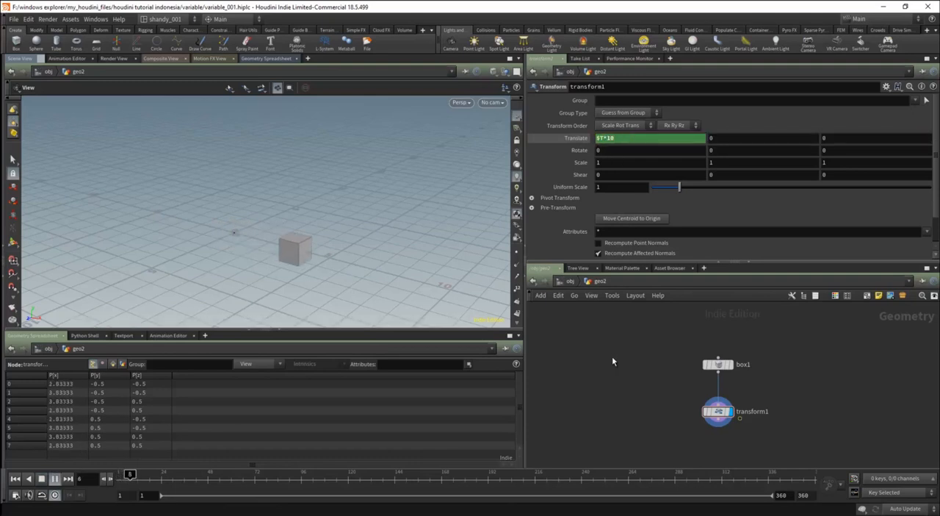
key("ctrl+Up")
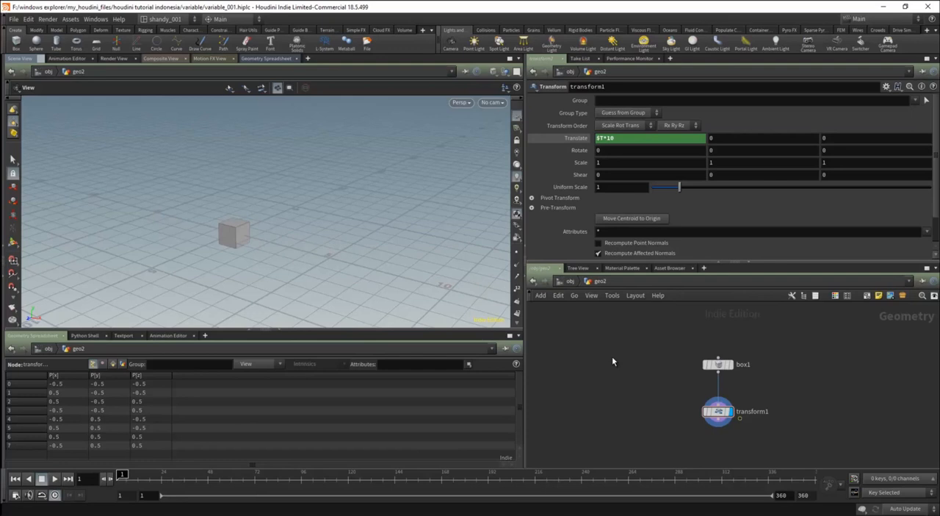
left_click(570, 138)
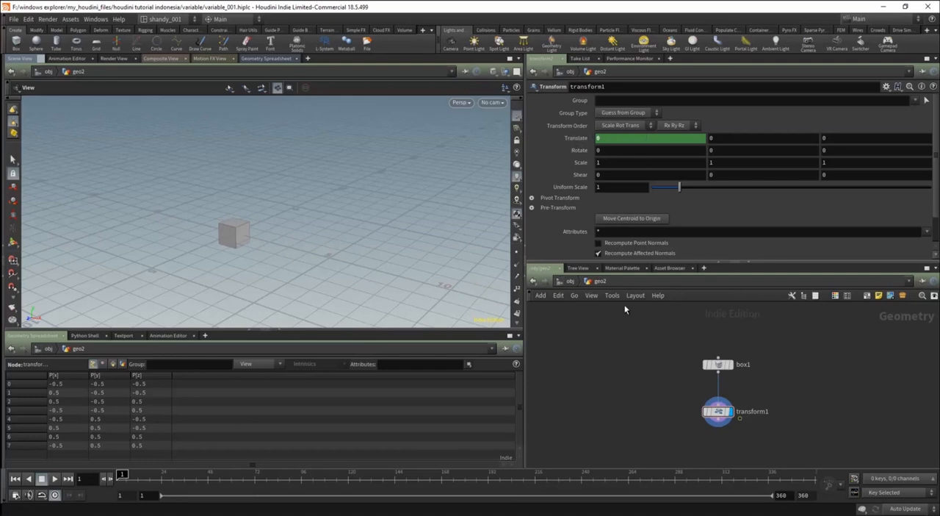
key("Up")
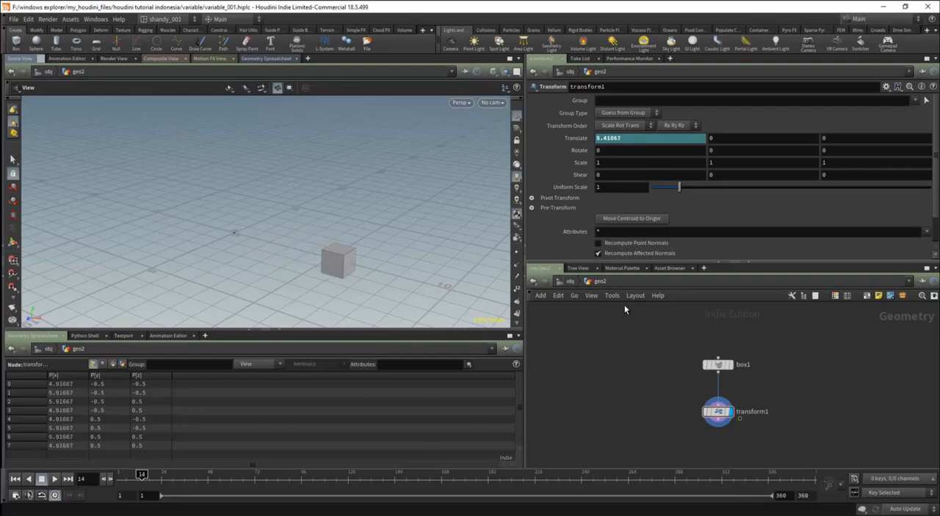
key("ctrl+Up")
Replace the X translate expression with $FF, without the multiplication by 10.
left_click(583, 139)
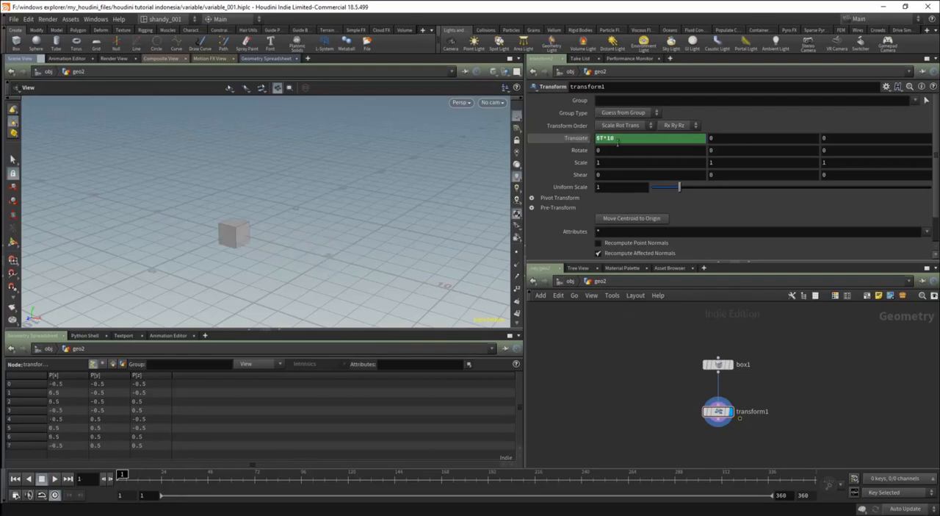
left_click(603, 139)
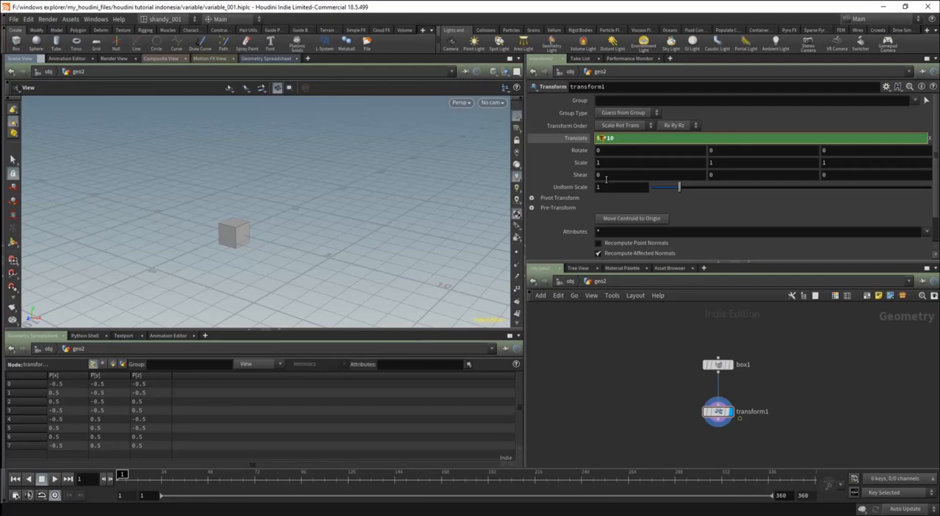
type("$FF*")
key("Return")
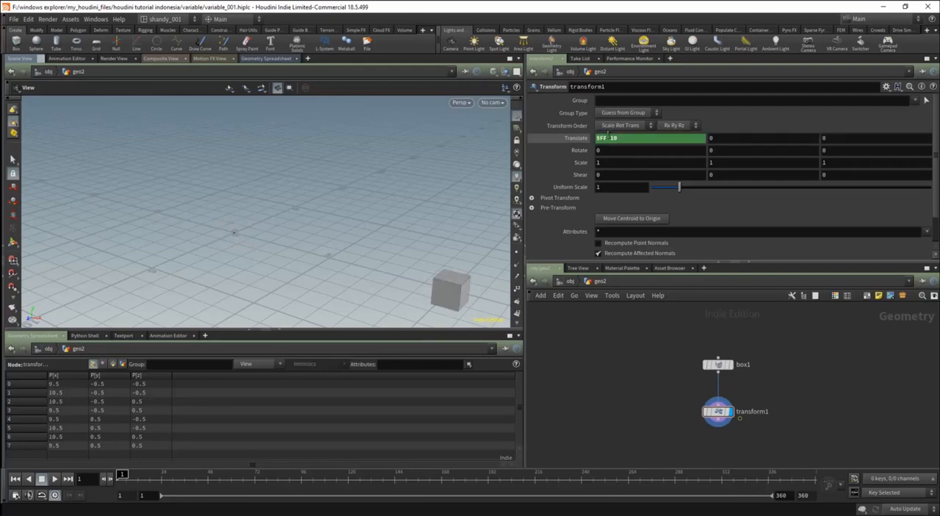
left_click(628, 138)
key("BackSpace")
key("BackSpace")
key("BackSpace")
key("Return")
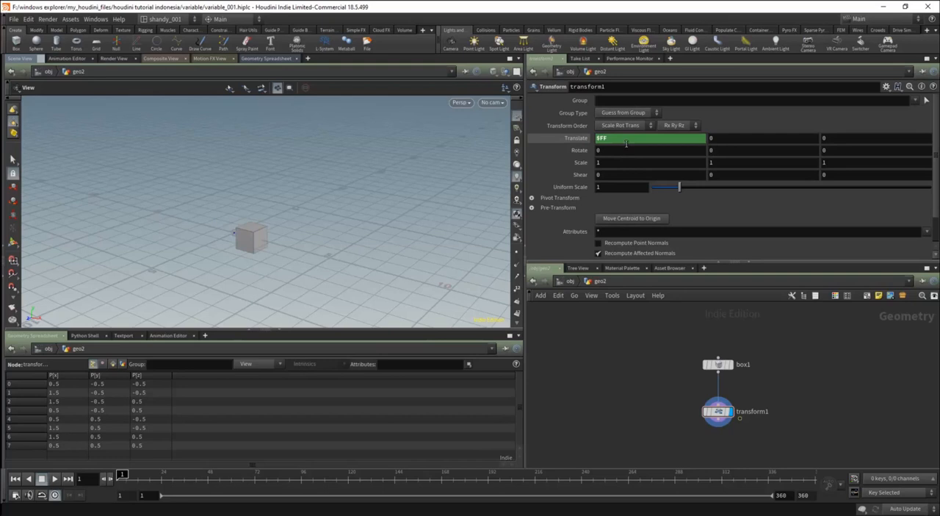
Show the evaluated Translate value, step forward to frame 12 to examine the $FF motion, and return to frame 1.
left_click(579, 138)
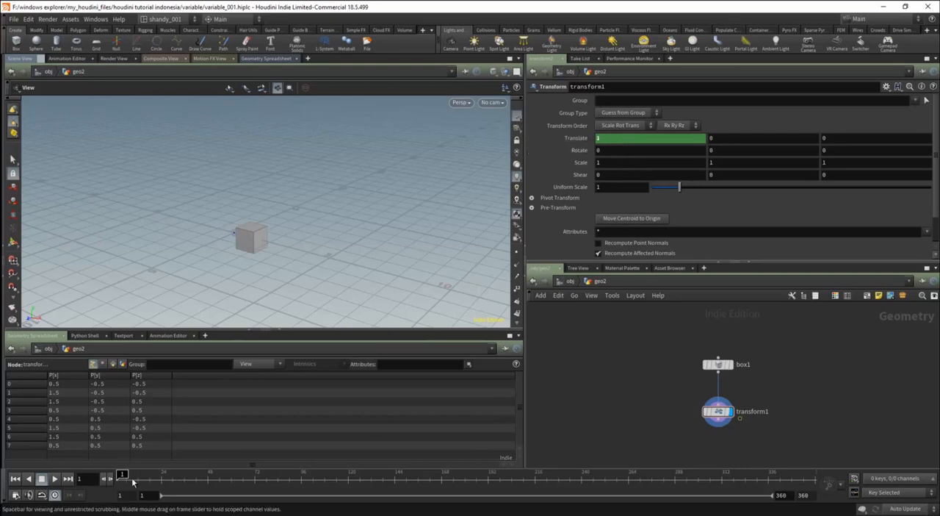
key("Right")
key("Right")
key("Right")
key("Right")
key("Right")
key("Right")
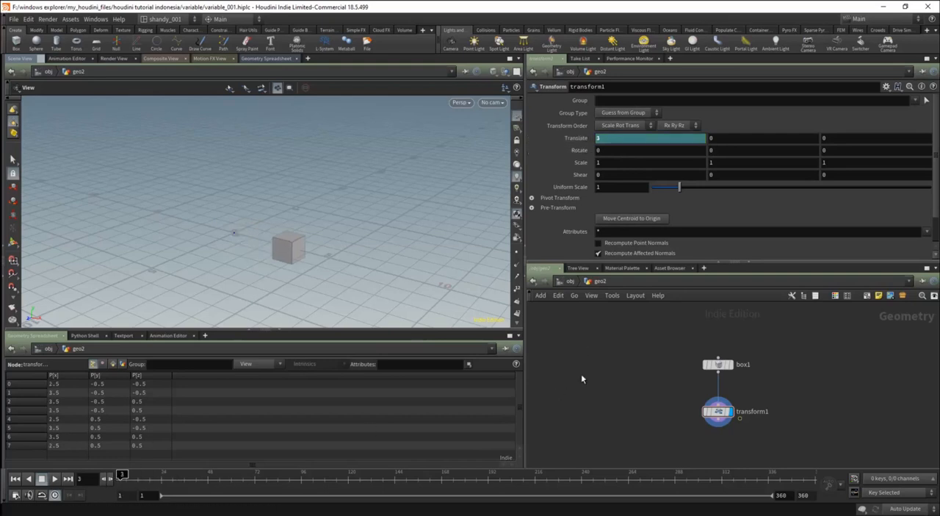
key("Right")
key("Right")
key("Right")
key("Right")
key("Right")
key("Right")
key("Right")
key("Right")
key("Right")
key("Right")
key("Right")
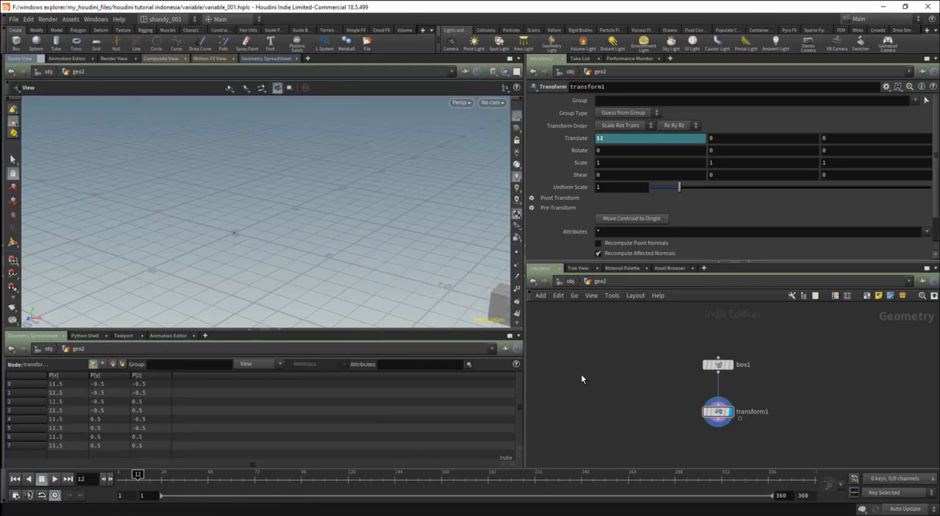
key("ctrl+Left")
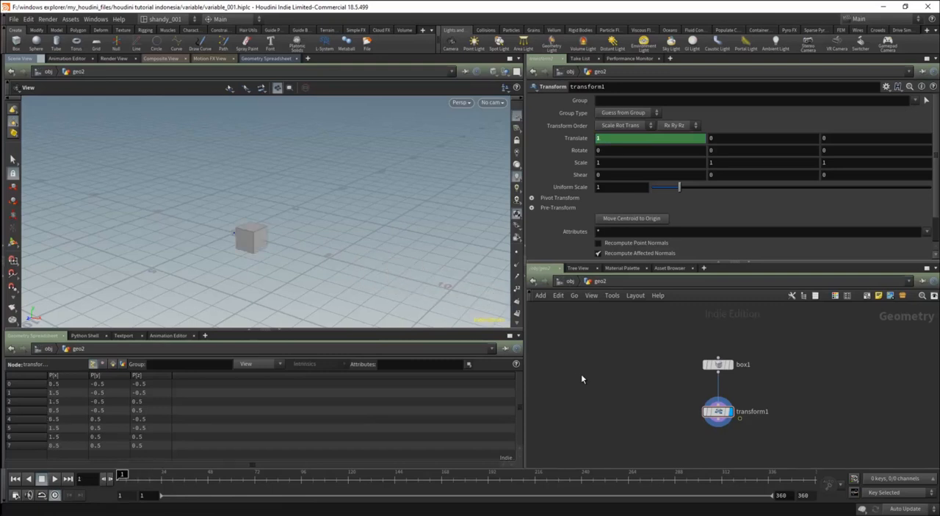
Review the Global Animation Options, close them, and show the $FF expression in the X translate again.
left_click(15, 495)
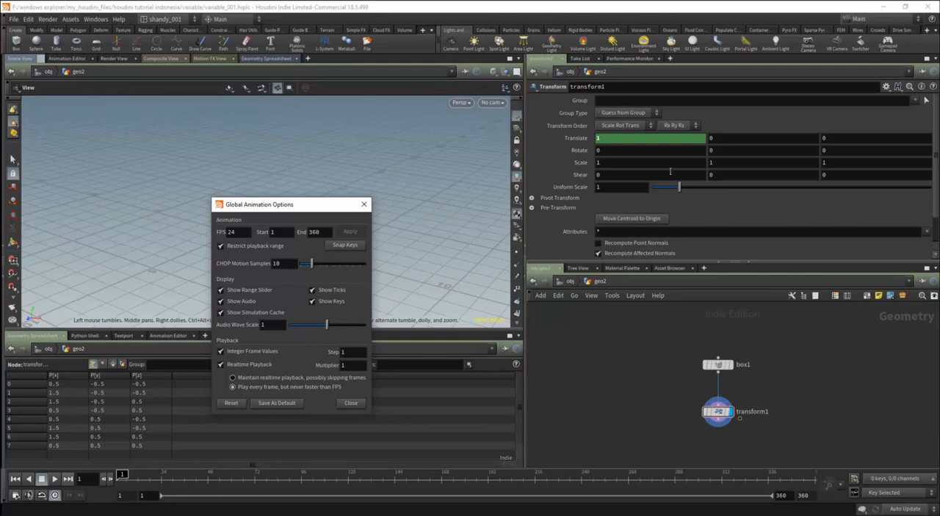
left_click(364, 204)
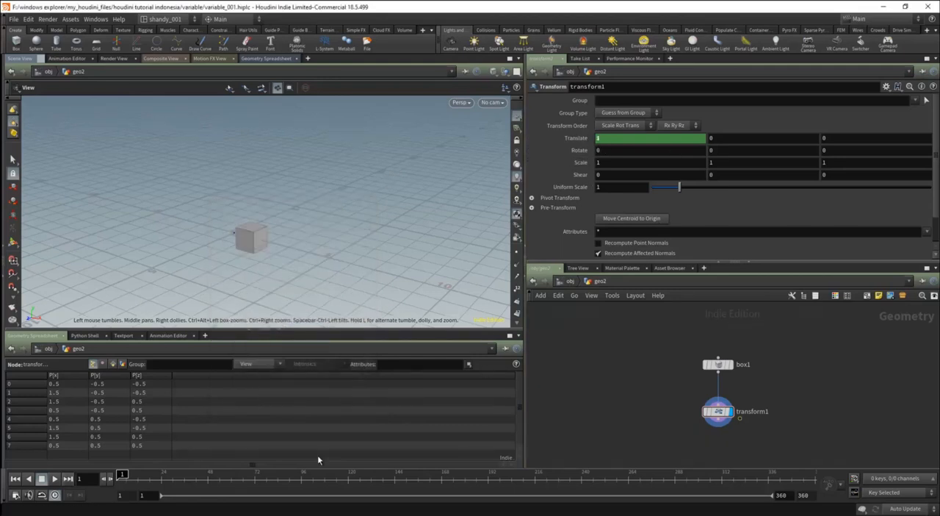
left_click(635, 138)
type("$FF")
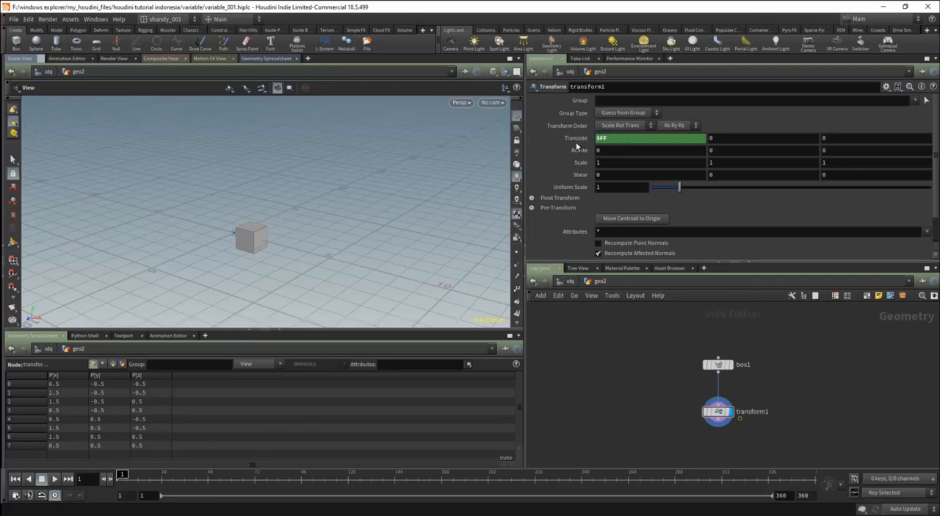
Go up to the object level to check the global variables note, and re-enter the geo2 network.
left_click(571, 281)
scroll(734, 399, "down", 1)
middle_click_drag(731, 391, 730, 398)
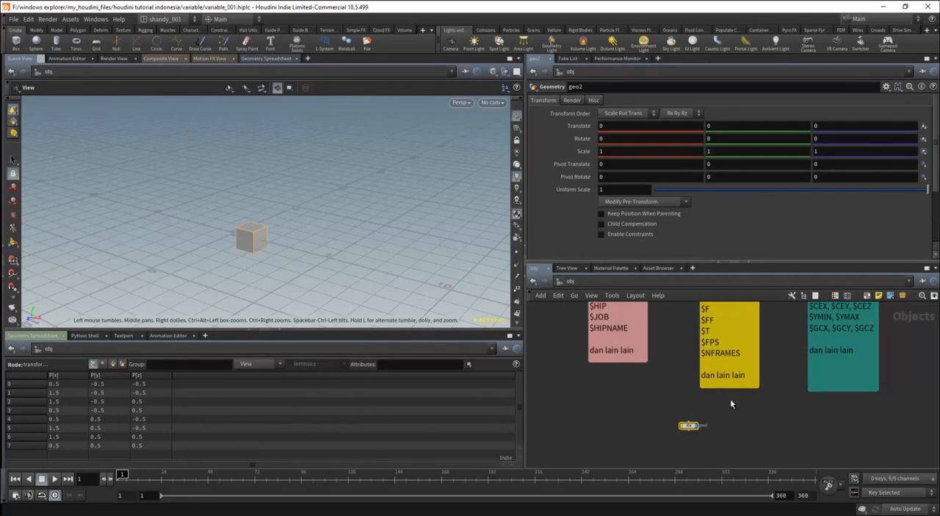
scroll(704, 339, "up", 1)
left_click(661, 408)
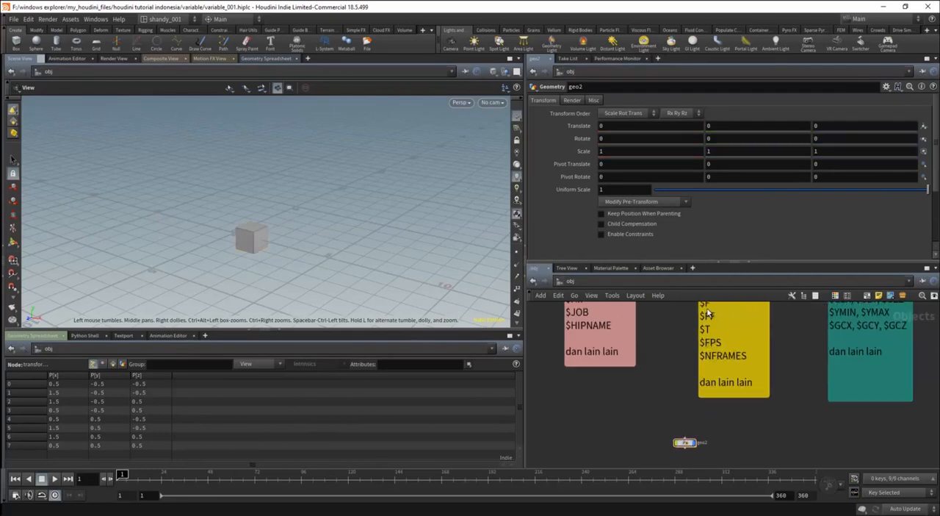
double_click(685, 442)
Duplicate the box1 node and place the copy beside the original, to its right in the network.
left_click(655, 368)
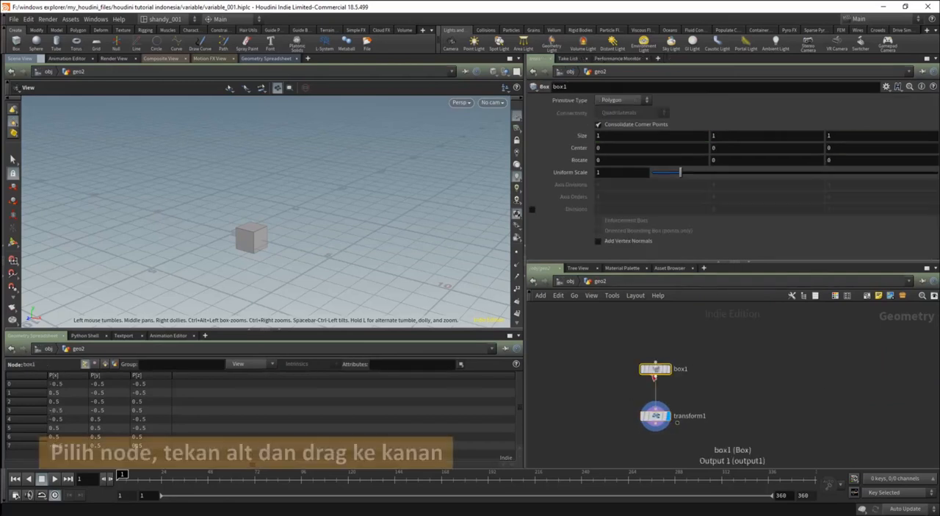
left_click_drag(655, 368, 818, 371, "alt")
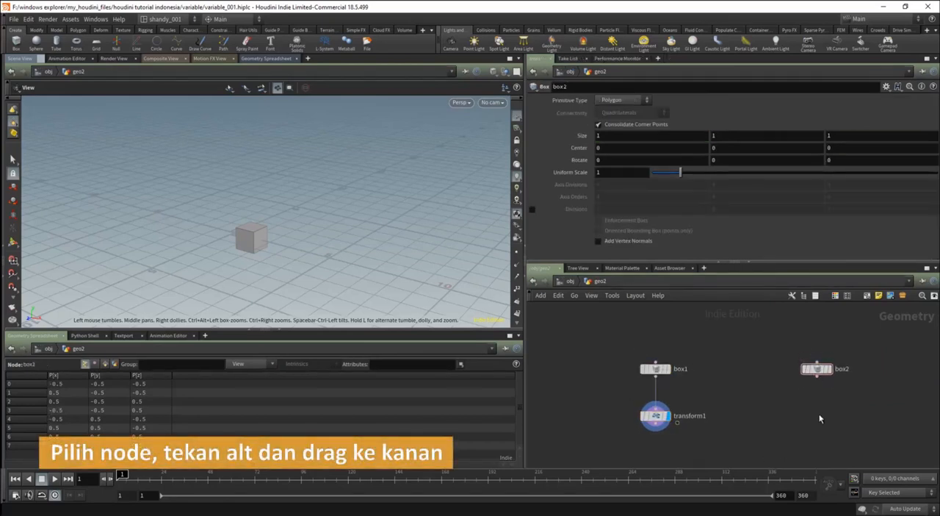
middle_click_drag(821, 417, 799, 381)
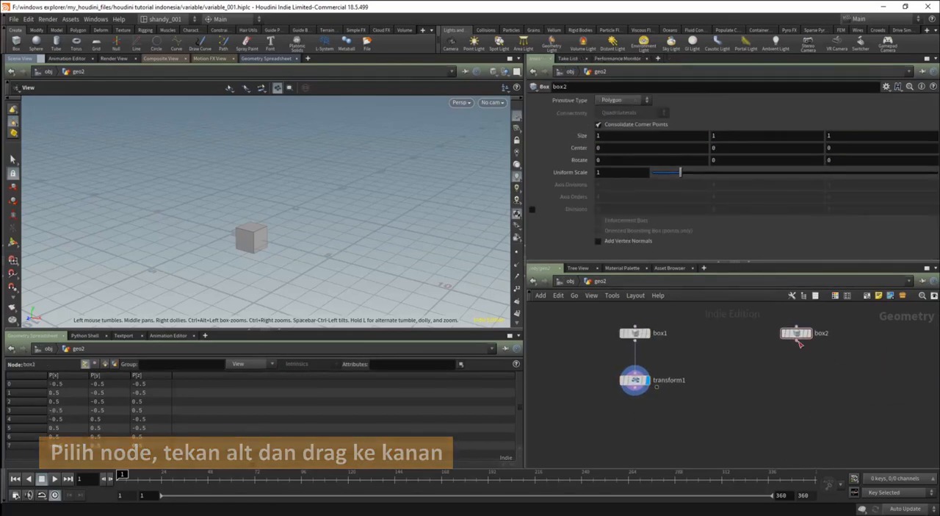
Add a Transform node connected below box2, align it under the box, and make it the displayed node.
key("Tab")
type("tran")
key("Return")
left_click(792, 384)
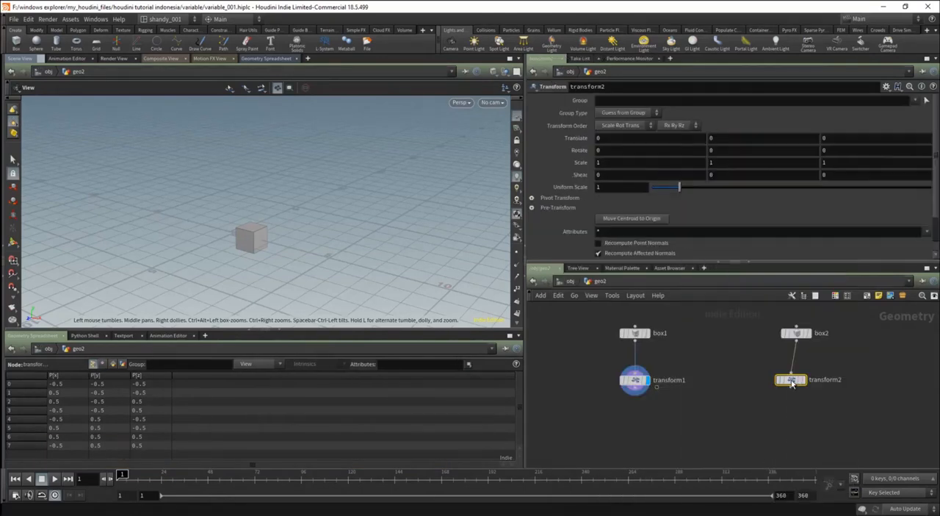
left_click(803, 380)
left_click_drag(793, 381, 797, 387)
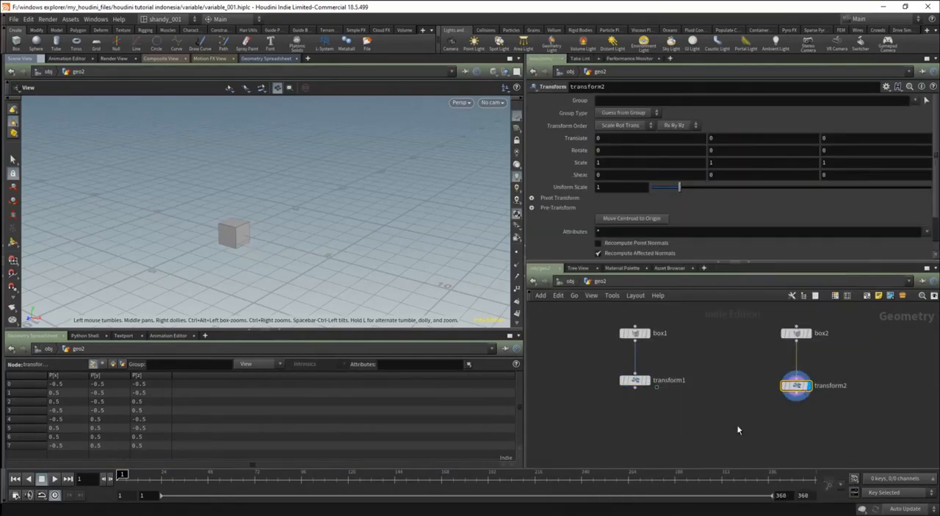
Set the transform2 node's Uniform Scale to the expression $FPS.
left_click_drag(368, 283, 294, 247)
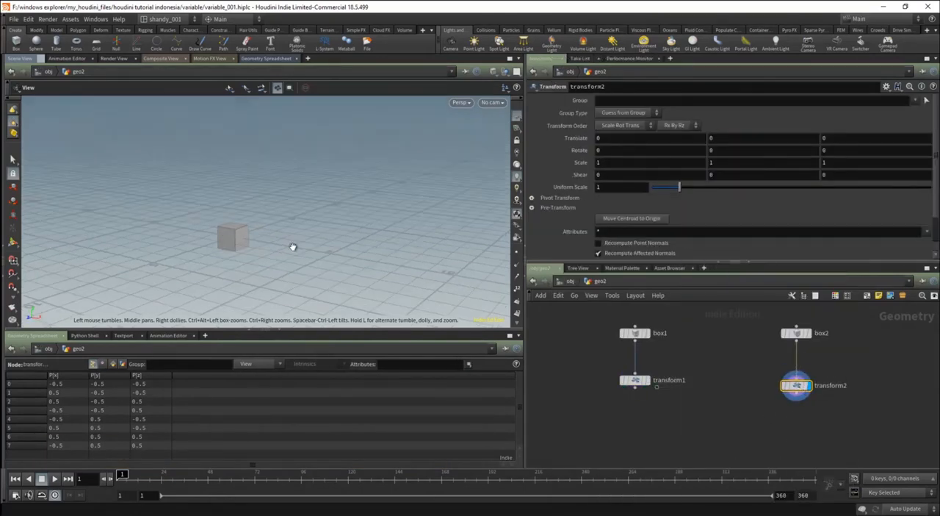
left_click(607, 187)
type("$FPS")
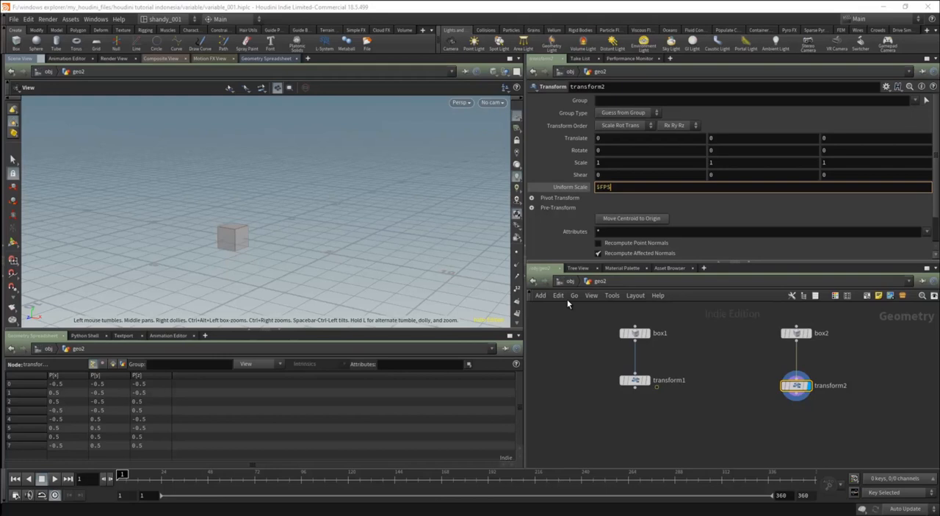
key("Return")
scroll(595, 205, "down", 2)
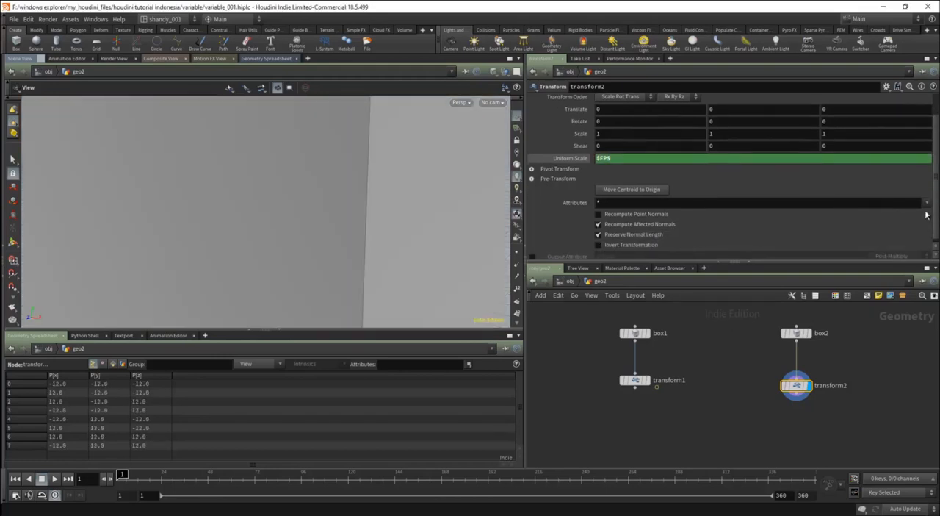
scroll(597, 228, "down", 1)
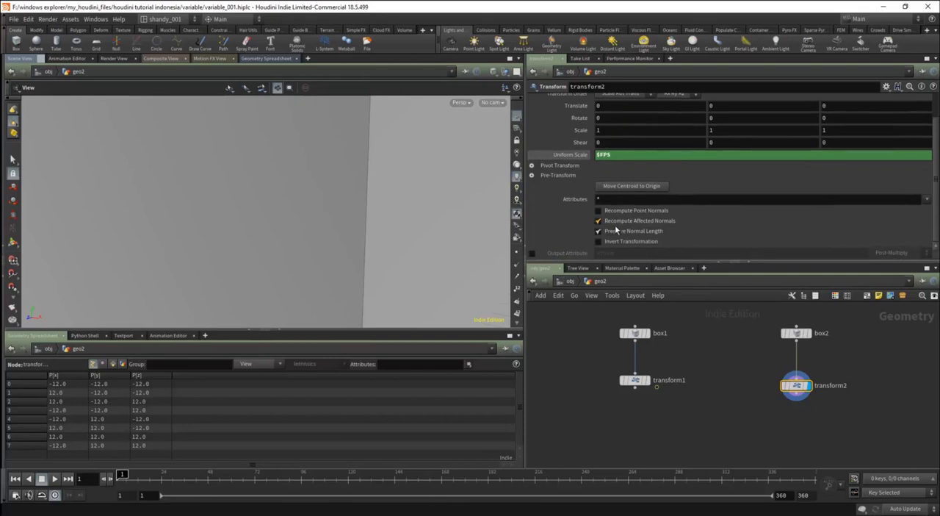
Show the evaluated value of transform2's Uniform Scale and fit the whole box in the viewport.
scroll(612, 253, "up", 2)
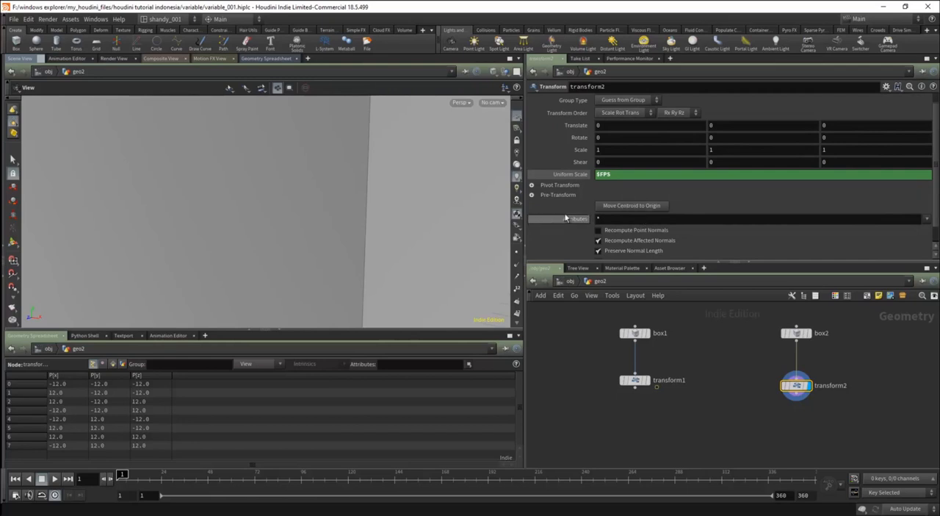
scroll(580, 218, "up", 1)
left_click(572, 187)
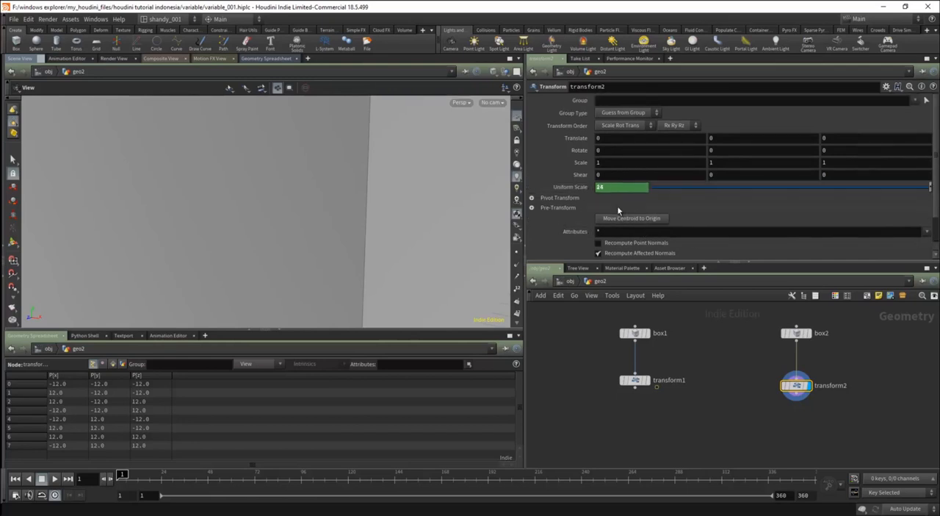
key("h")
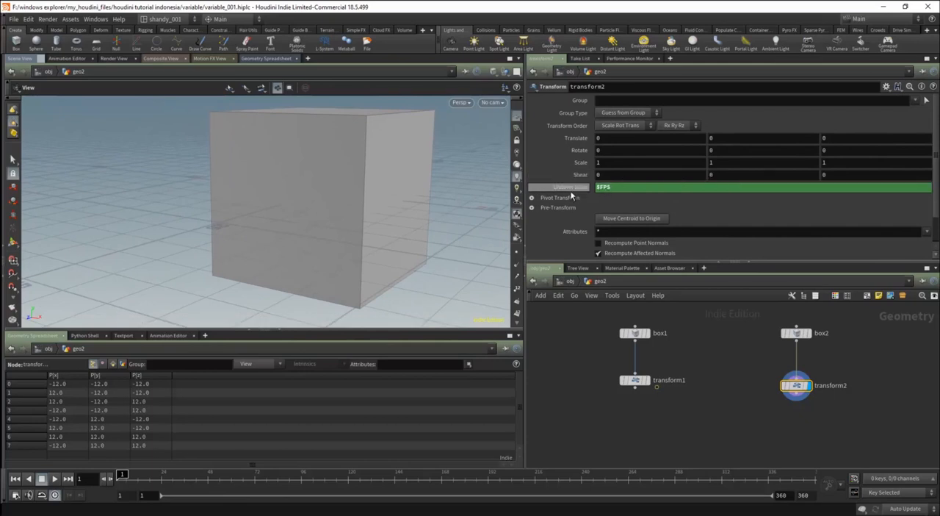
Set the scene's FPS to 25 in the global animation options.
left_click(16, 494)
double_click(232, 231)
type("25")
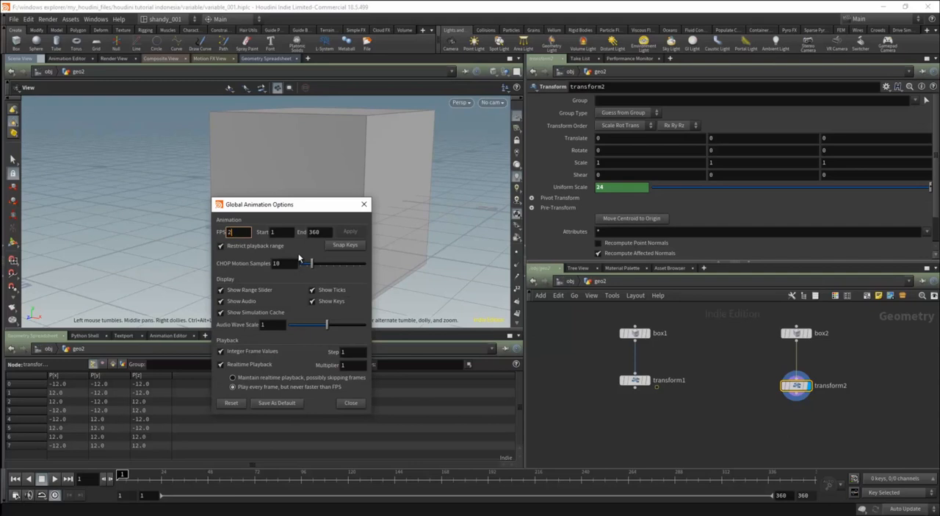
key("Return")
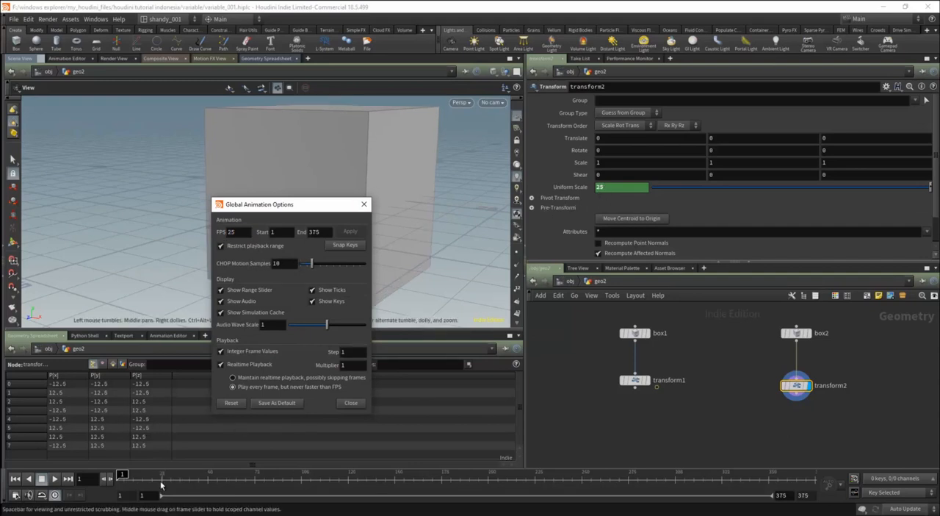
Raise the scene's FPS to 30 in the global animation options.
left_click_drag(245, 232, 117, 247)
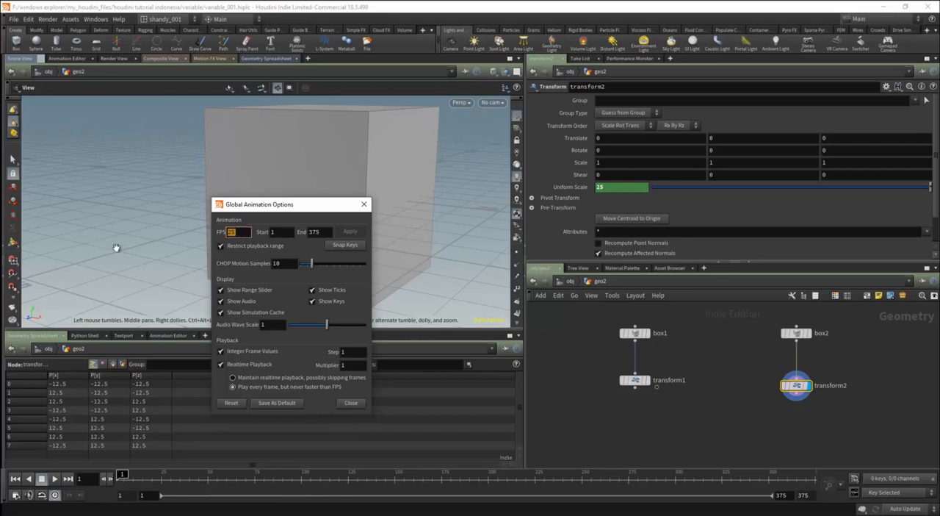
type("6")
key("BackSpace")
type("30")
key("Return")
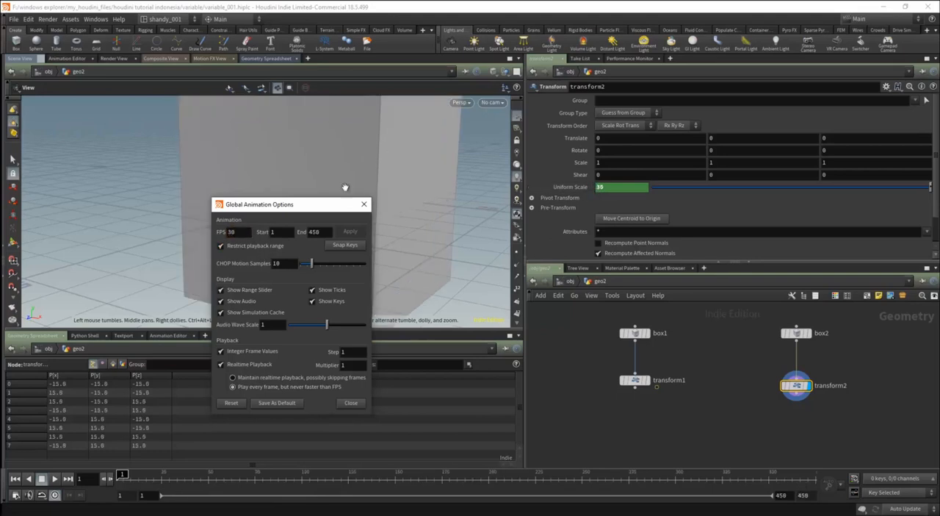
Set the scene's FPS back to 24 and close the global animation options.
left_click_drag(231, 232, 323, 232)
type("24")
key("Return")
left_click(363, 204)
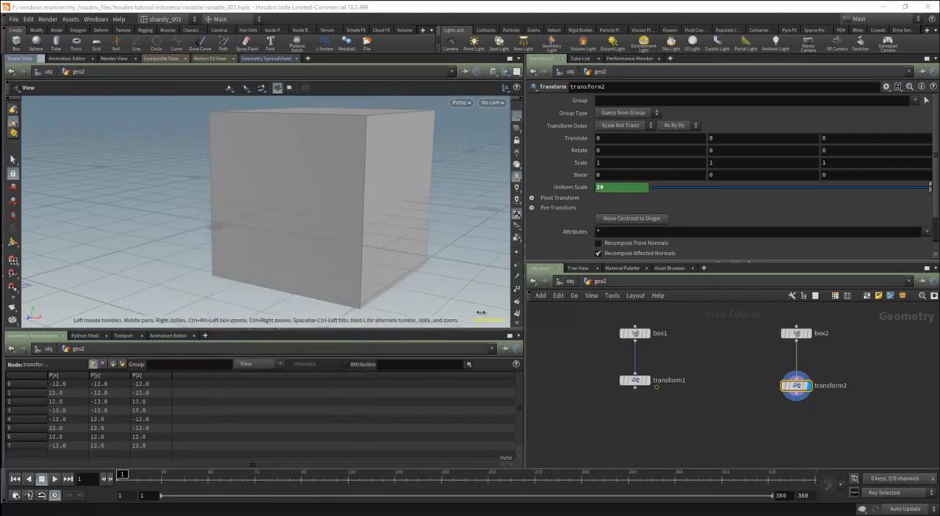
Check the Uniform Scale expression and look up the $PI entry in the Houdini help's variable list.
left_click(589, 192)
left_click(584, 192)
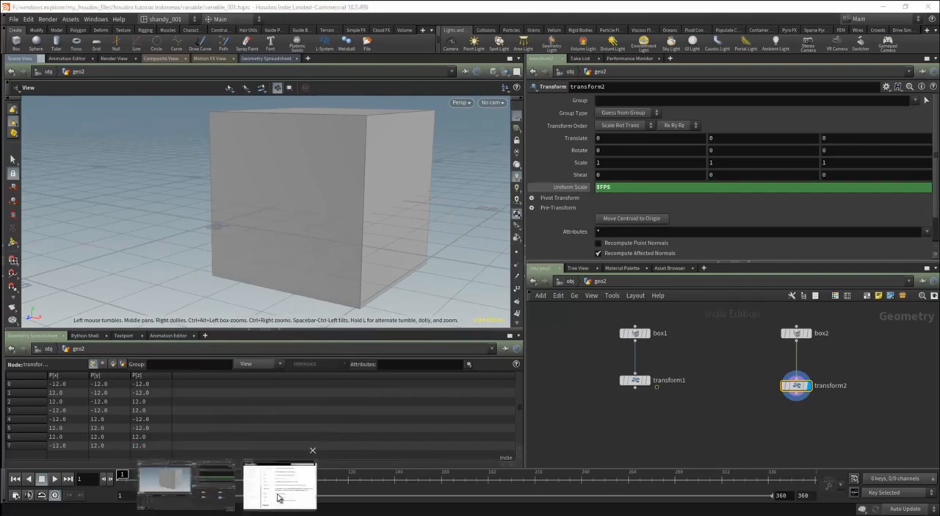
left_click(279, 485)
left_click_drag(311, 361, 439, 362)
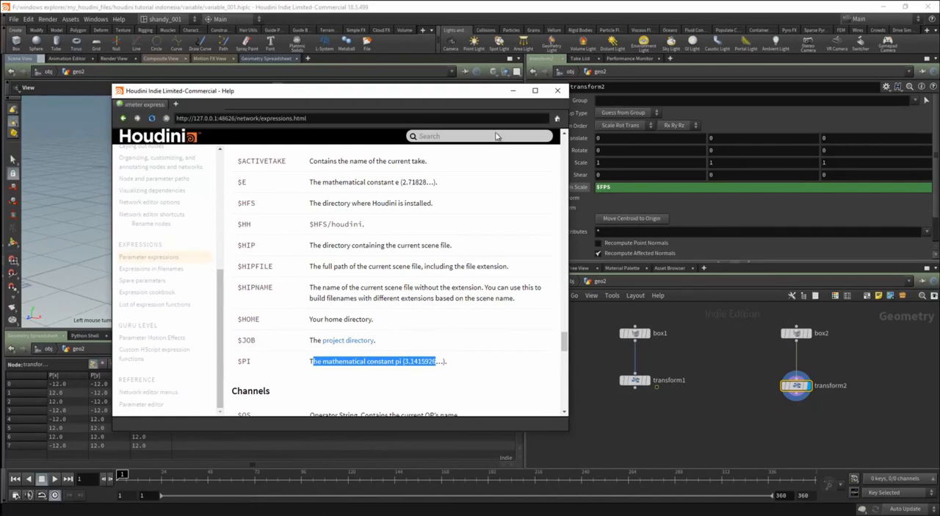
left_click(512, 91)
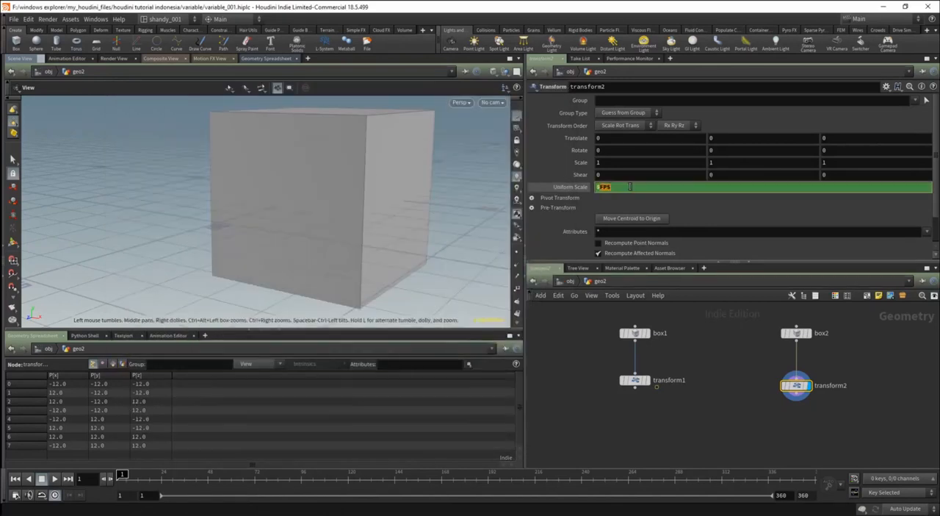
Set transform2's Uniform Scale to the expression $PI, frame the box and show the evaluated value.
key("Return")
scroll(340, 198, "up", 6)
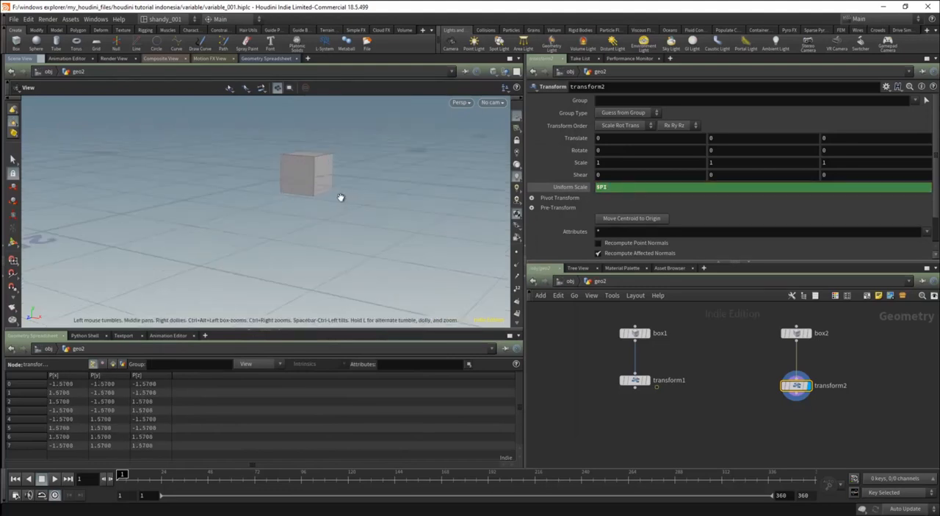
middle_click_drag(337, 190, 333, 231)
left_click(566, 188)
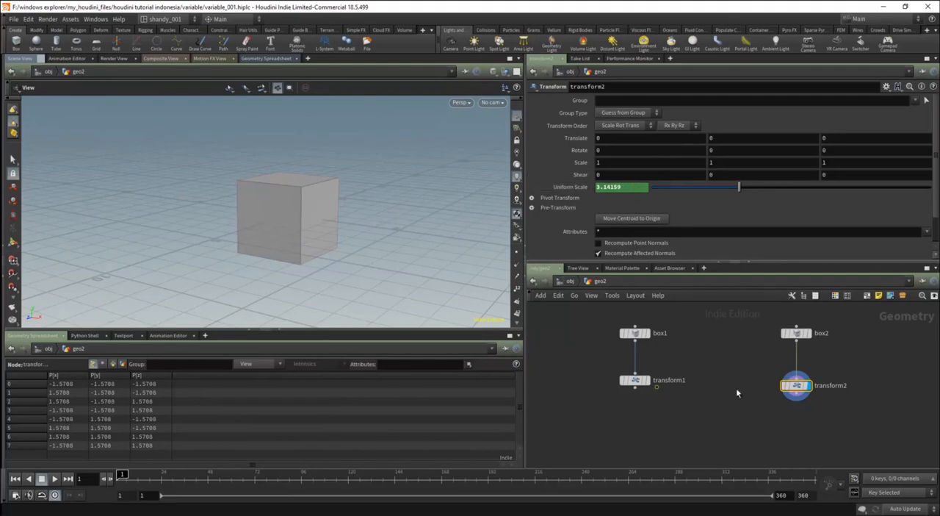
Check the global variables note at the object level, and return to the geo2 network.
left_click(569, 282)
scroll(771, 379, "down", 1)
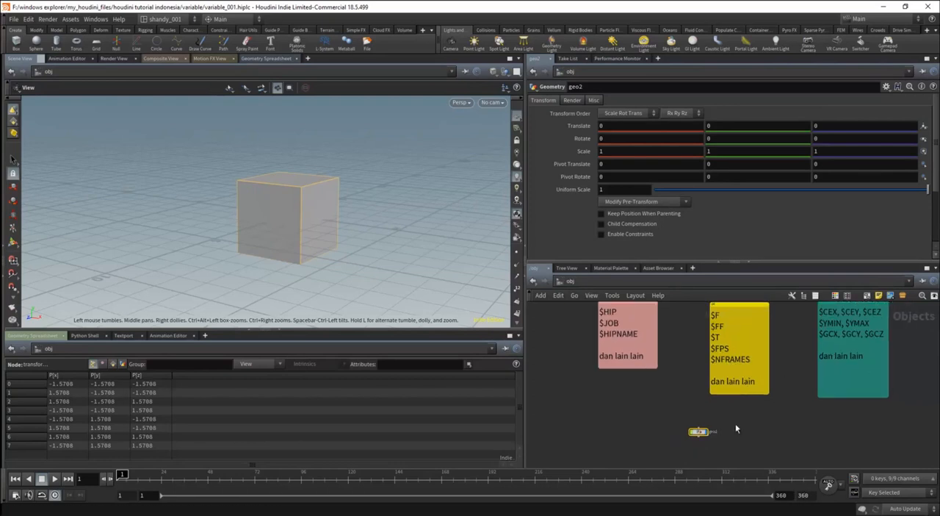
double_click(699, 431)
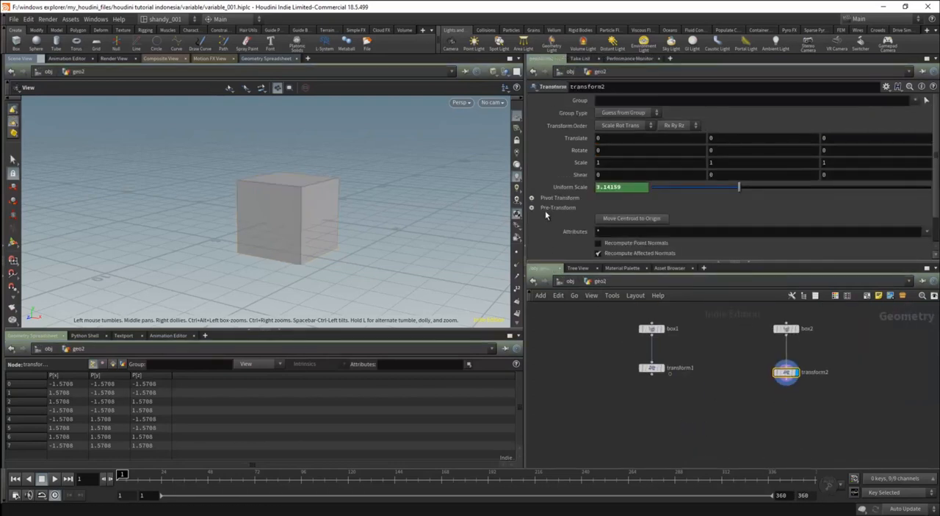
Replace transform2's Uniform Scale expression with the plain value 1.
left_click(615, 187)
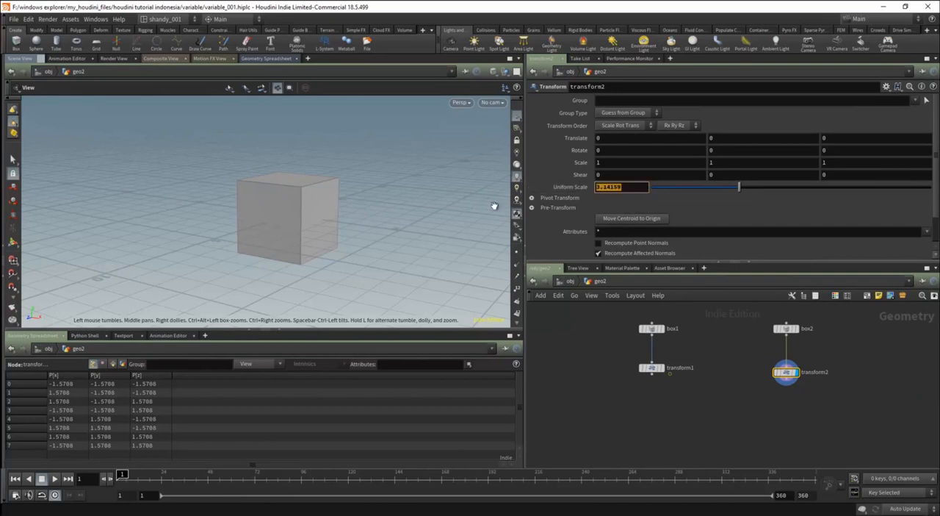
type("1")
key("Return")
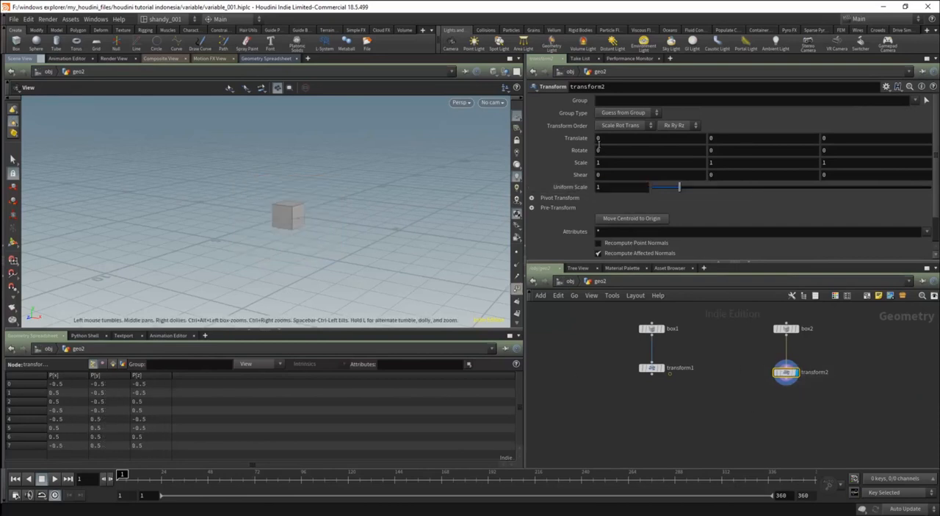
Set transform2's X translation to $NFRAMES, frame the moved box and show the evaluated value.
left_click_drag(309, 217, 341, 230)
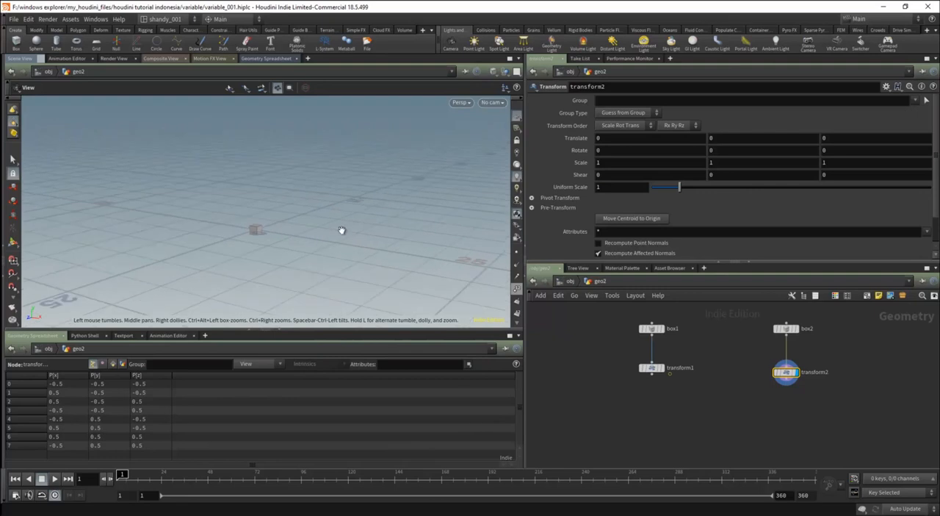
middle_click_drag(341, 230, 316, 228)
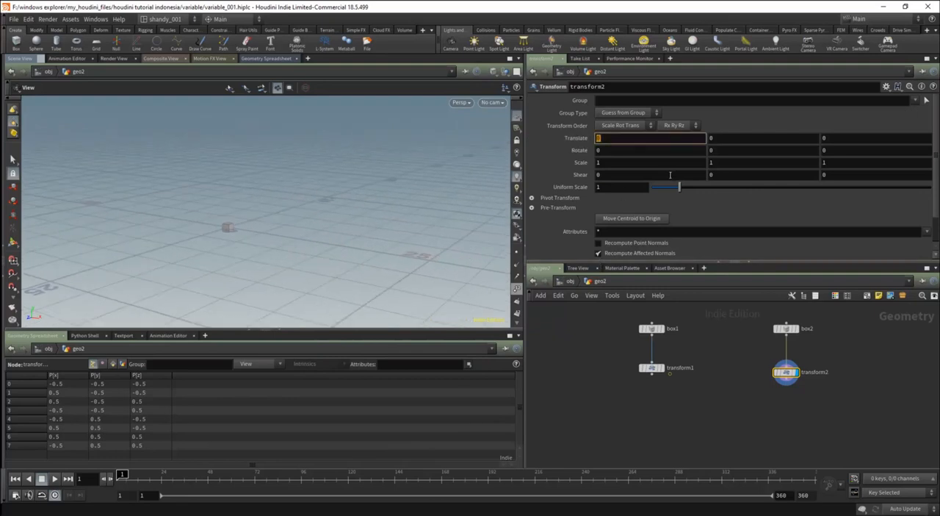
type("$NFRAMES")
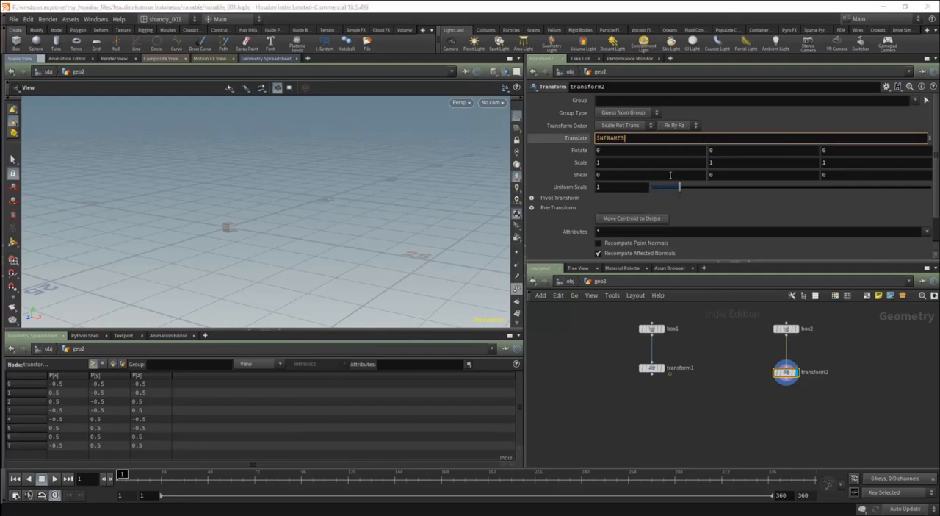
key("Return")
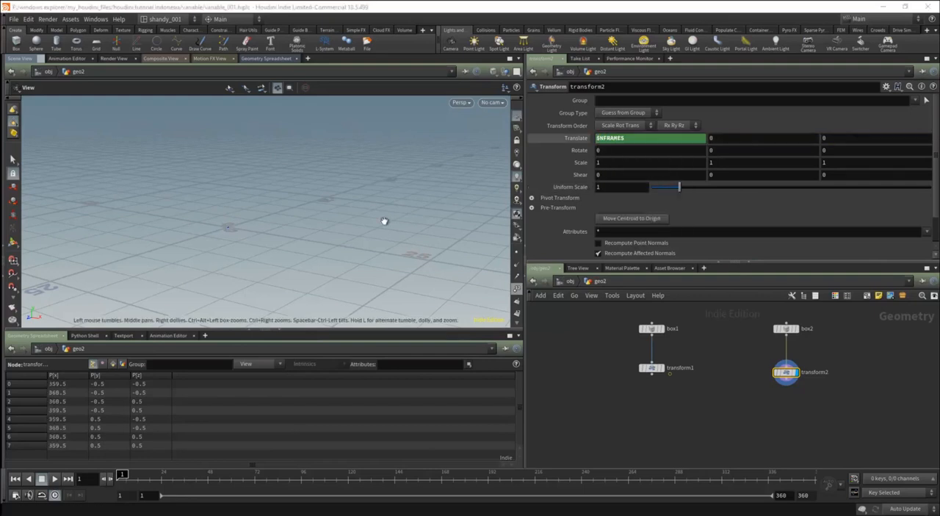
left_click_drag(292, 254, 306, 226)
key("g")
right_click_drag(321, 216, 333, 248)
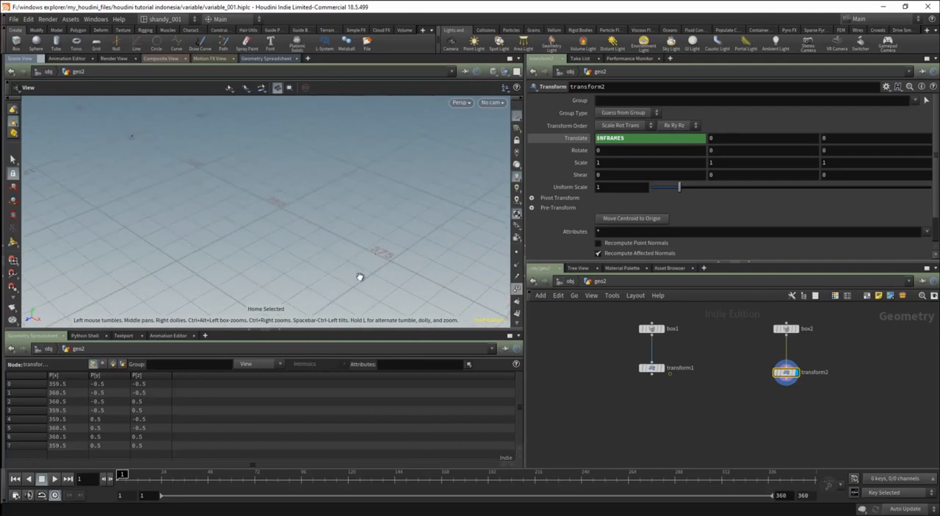
left_click(577, 139)
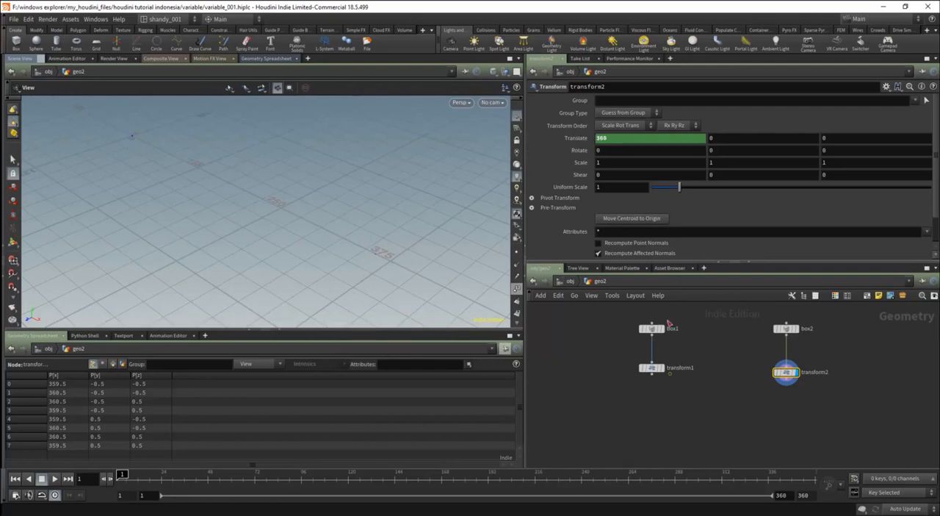
Set the timeline's end frame to 10 and check the frame range in the global animation options.
left_click(805, 495)
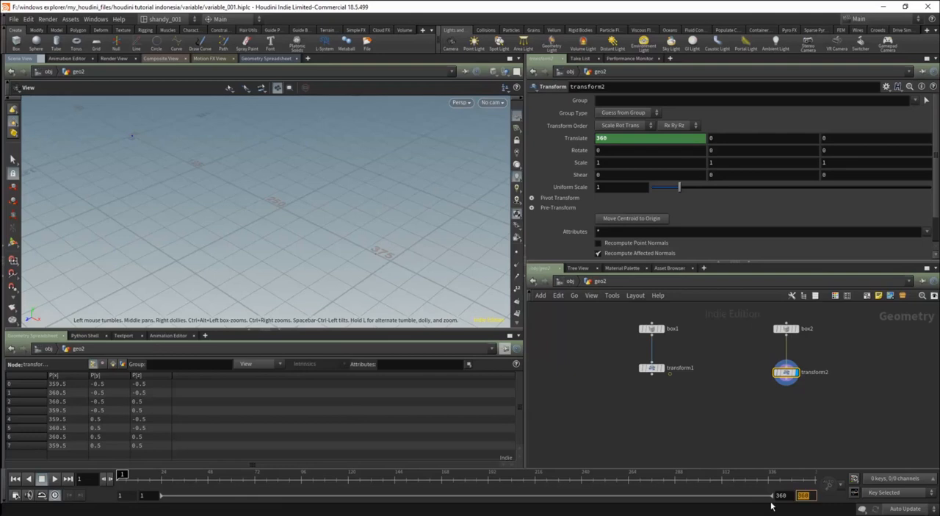
type("10")
key("Return")
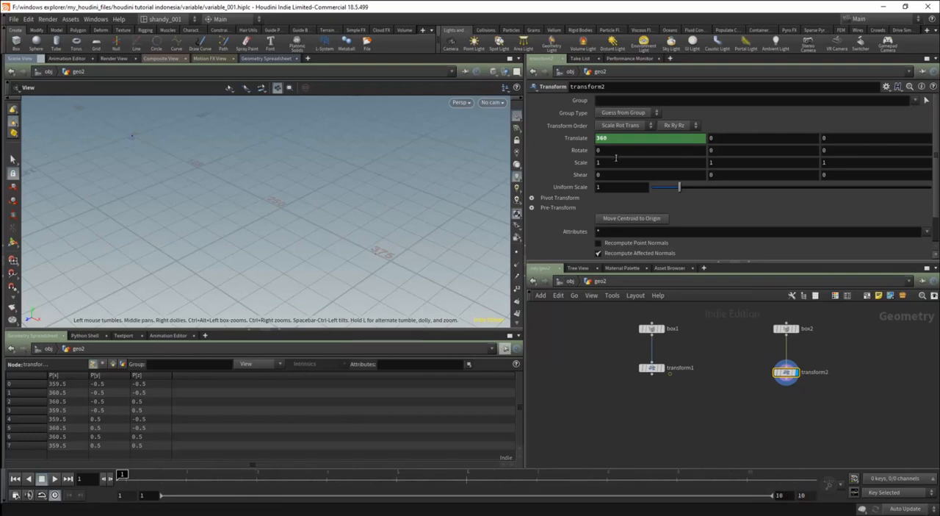
left_click(16, 495)
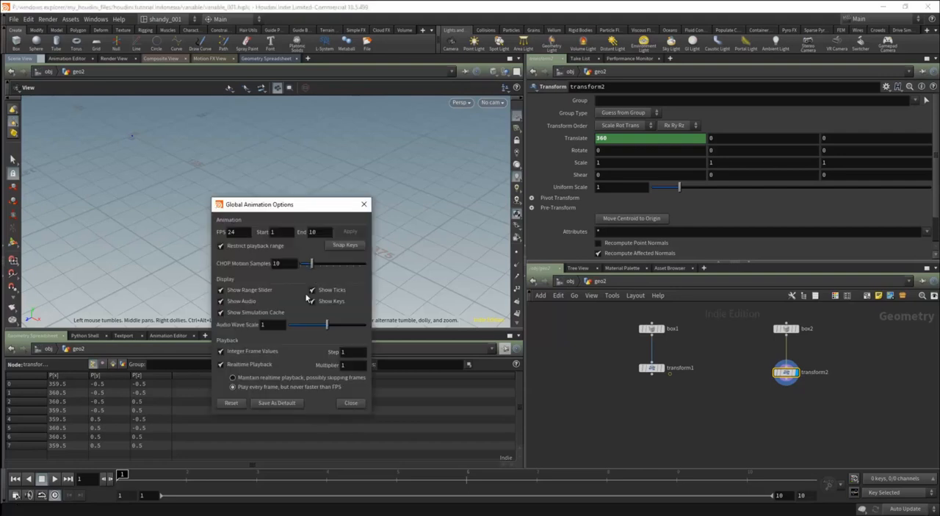
left_click(354, 404)
Re-enter $NFRAMES as transform2's X translation and frame the box relative to the grid origin.
left_click_drag(661, 141, 573, 141)
type("$")
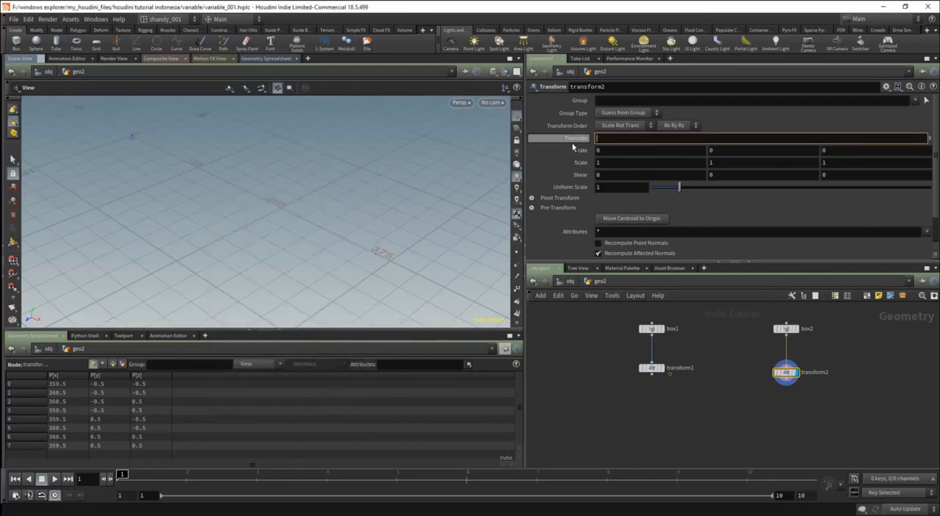
type("NFRAMES")
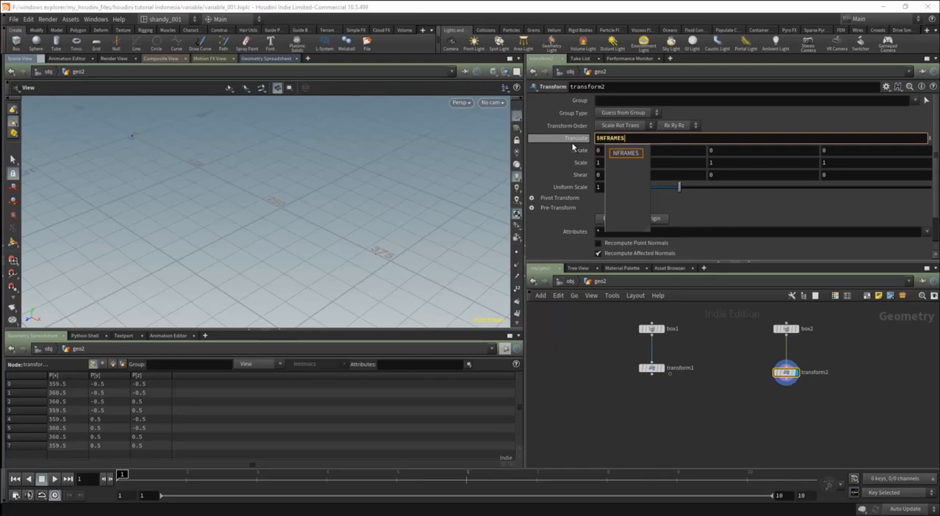
key("Return")
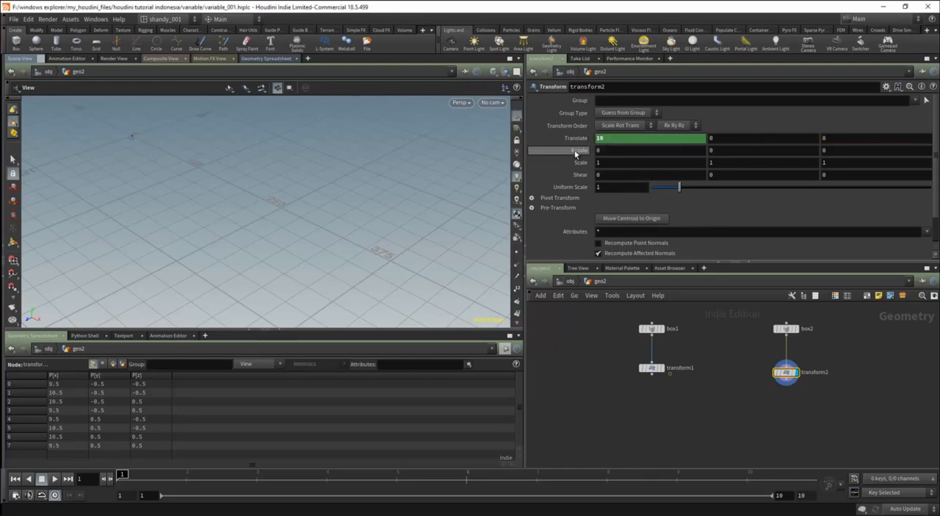
key("g")
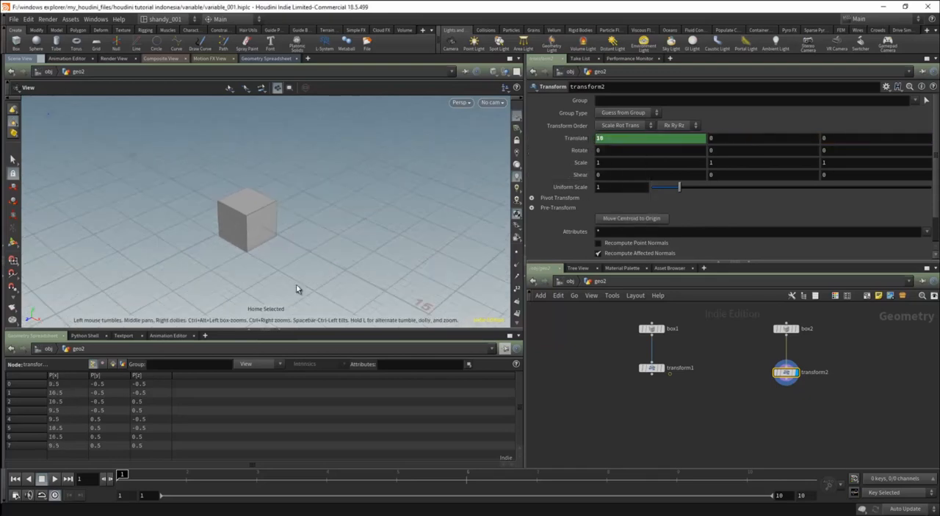
left_click_drag(147, 246, 178, 239)
scroll(174, 231, "down", 3)
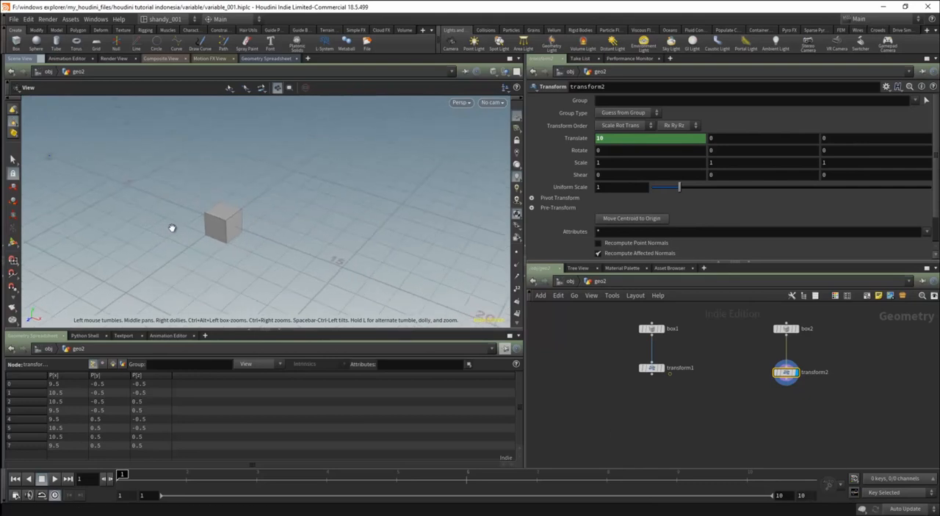
middle_click_drag(183, 230, 305, 231)
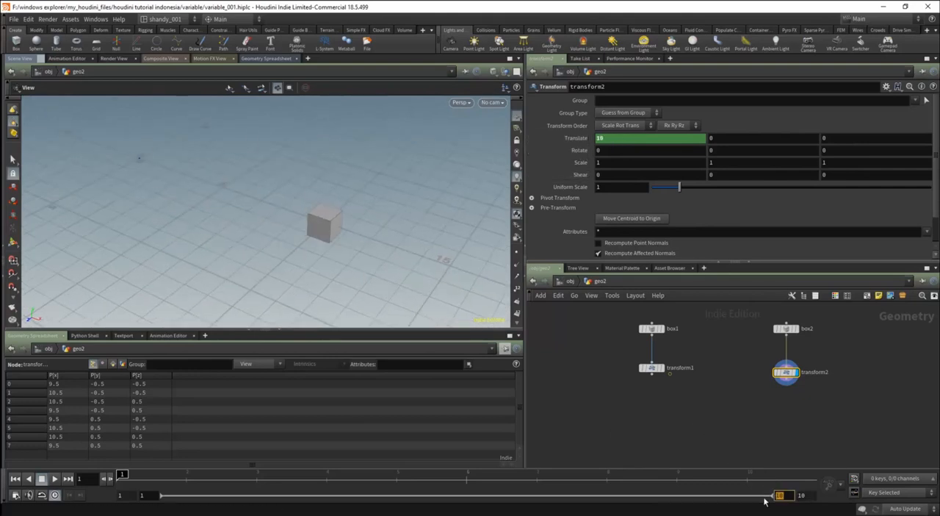
Set the timeline's end frame to 360, and refresh the X translation by deleting its channel and undoing the deletion.
type("60")
key("Return")
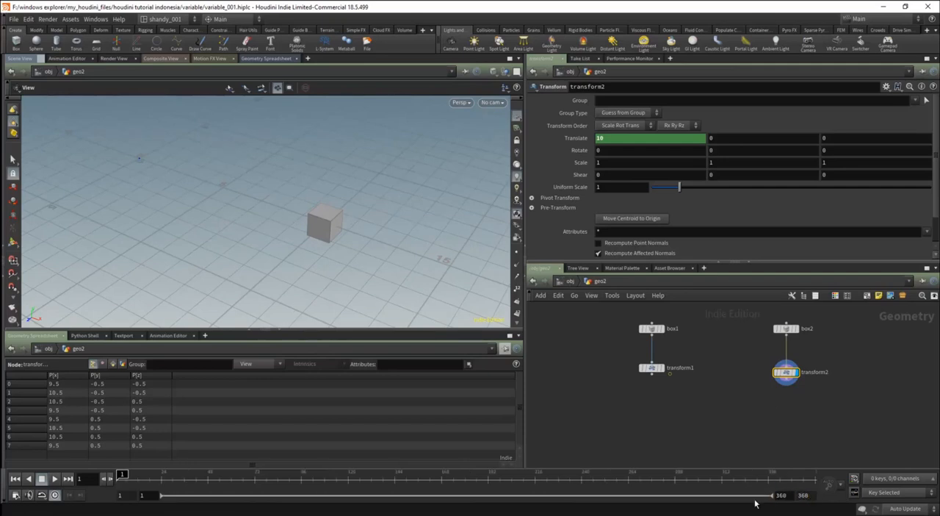
left_click(586, 141, "ctrl+shift")
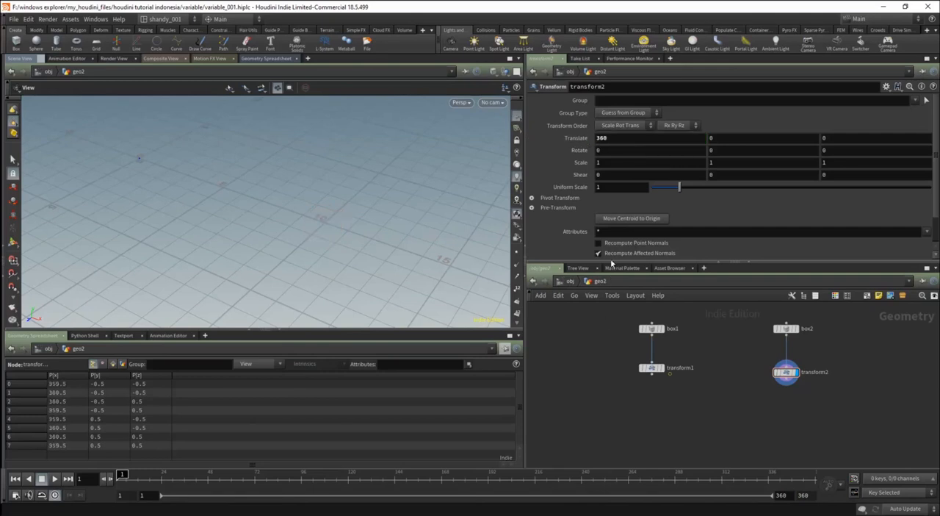
key("ctrl+z")
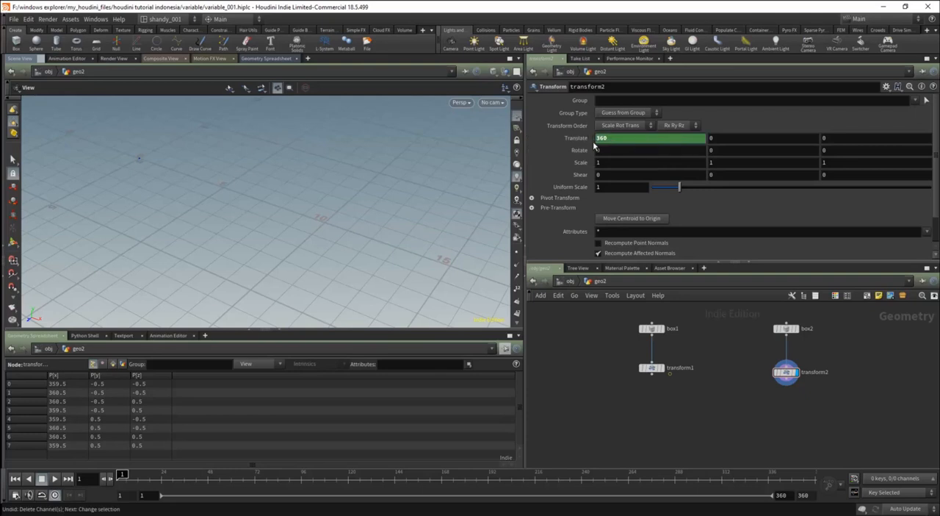
Delete the channel on transform2's X translation, reset the value to 0 and frame the box.
right_click(579, 141)
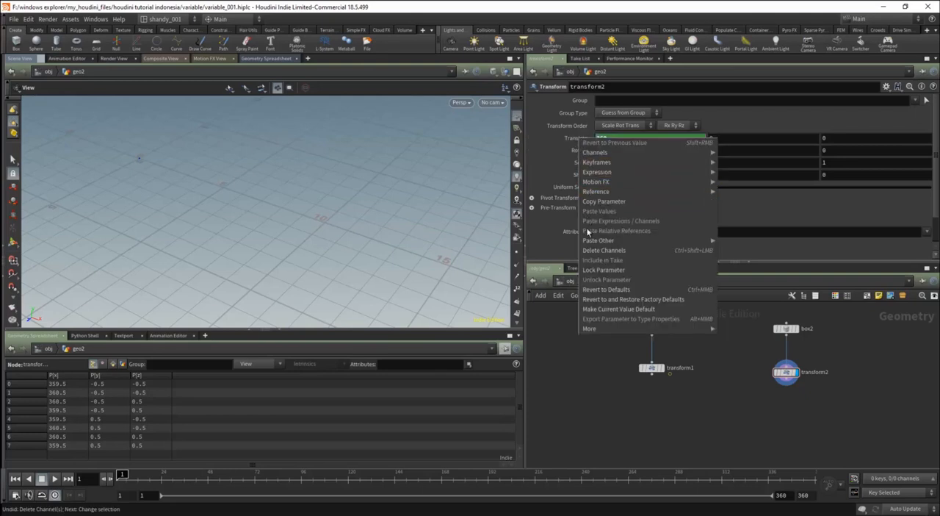
left_click(593, 250)
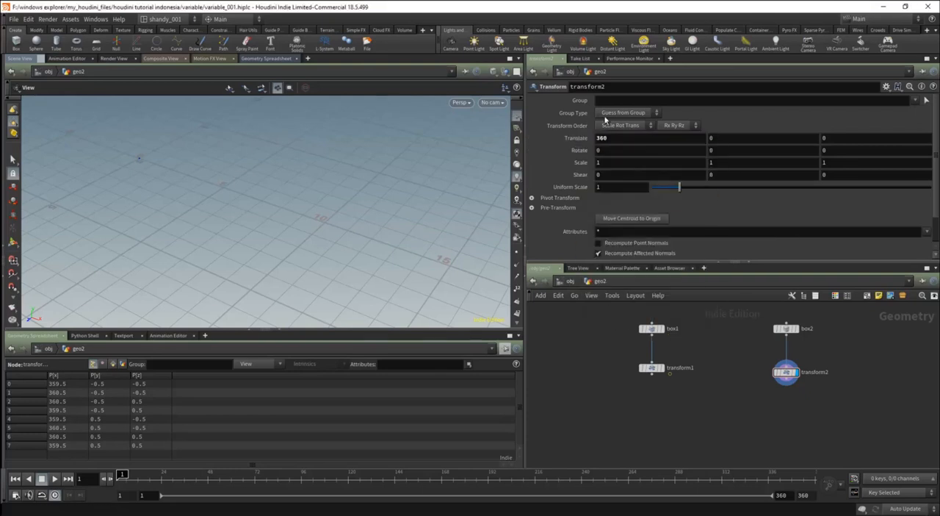
right_click(572, 132)
left_click(565, 138)
right_click(567, 138)
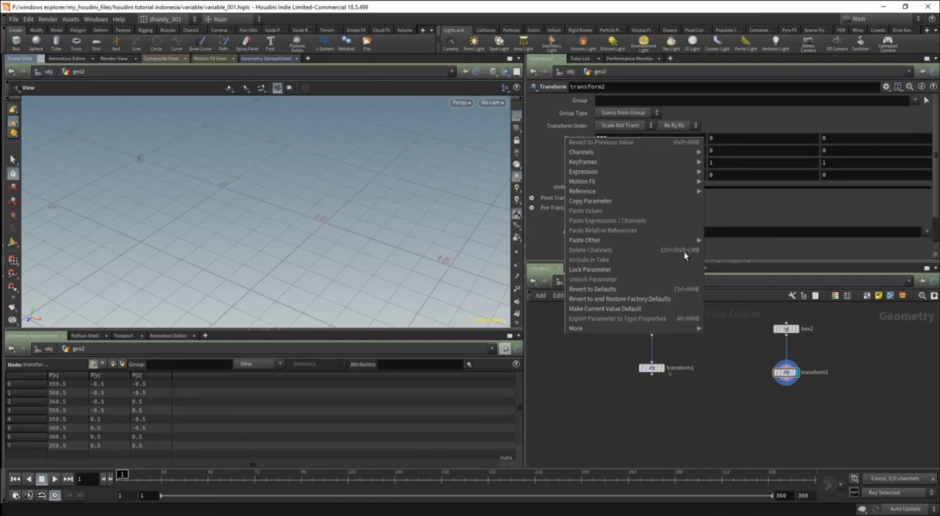
left_click(658, 340)
left_click_drag(629, 137, 554, 147)
type("0")
key("Return")
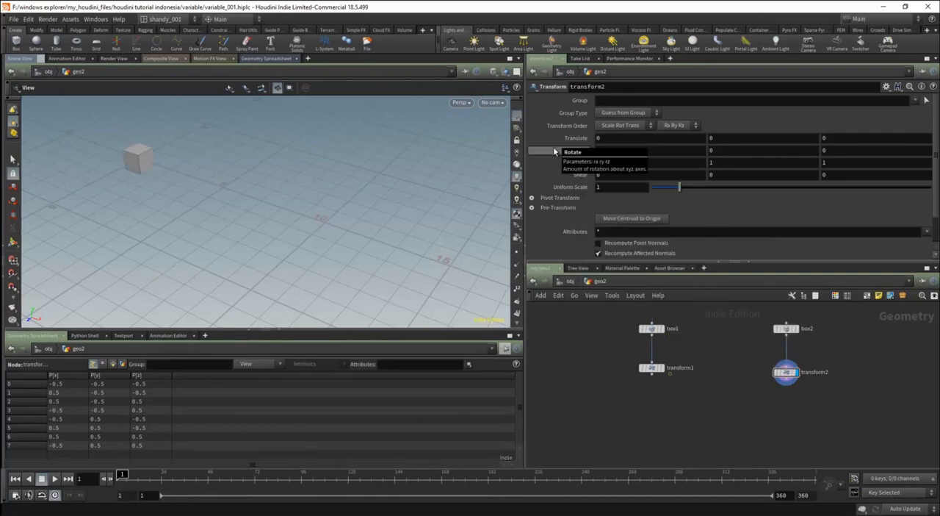
middle_click_drag(123, 182, 294, 207)
scroll(181, 173, "up", 4)
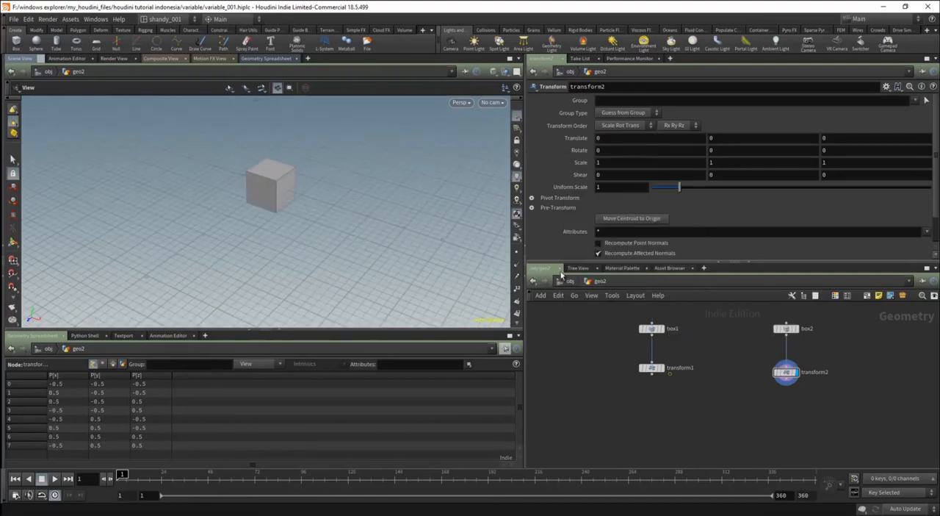
Review the variable notes at the object level and go back inside geo2.
left_click(569, 282)
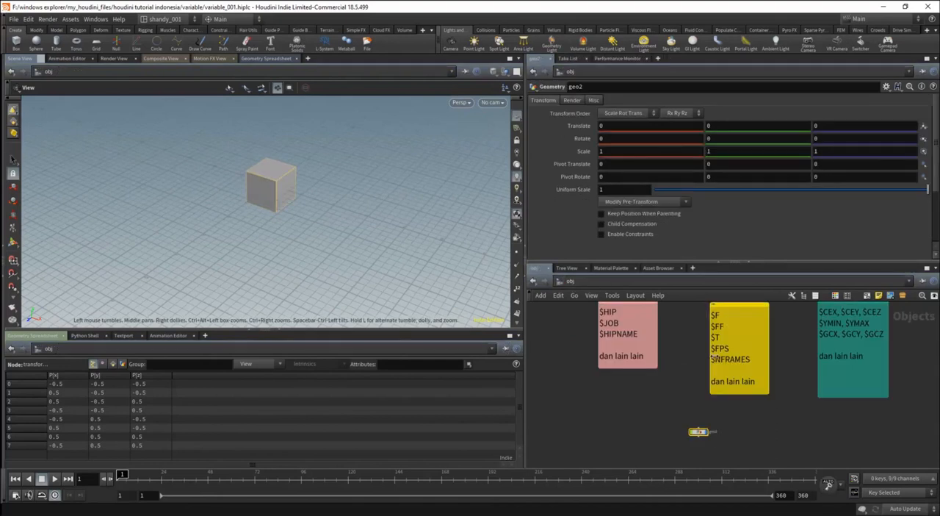
middle_click_drag(849, 420, 746, 427)
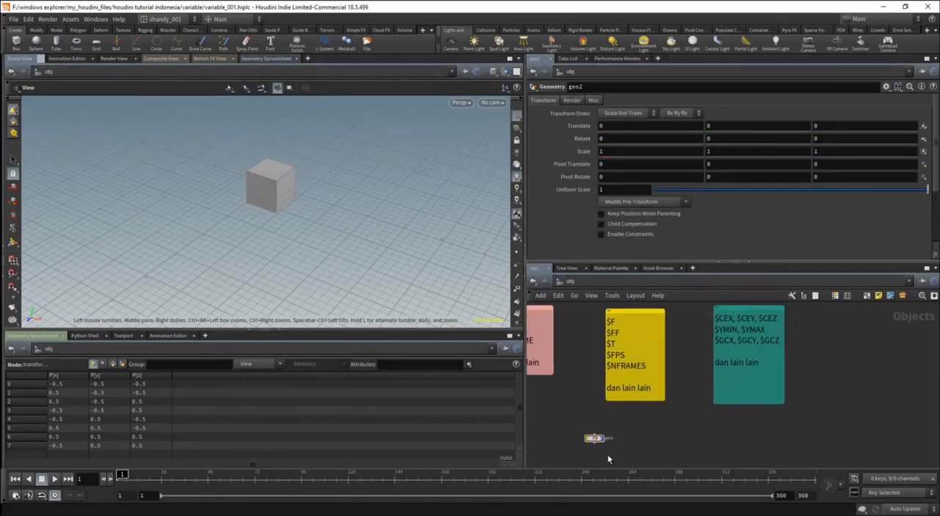
double_click(595, 438)
scroll(757, 397, "up", 2)
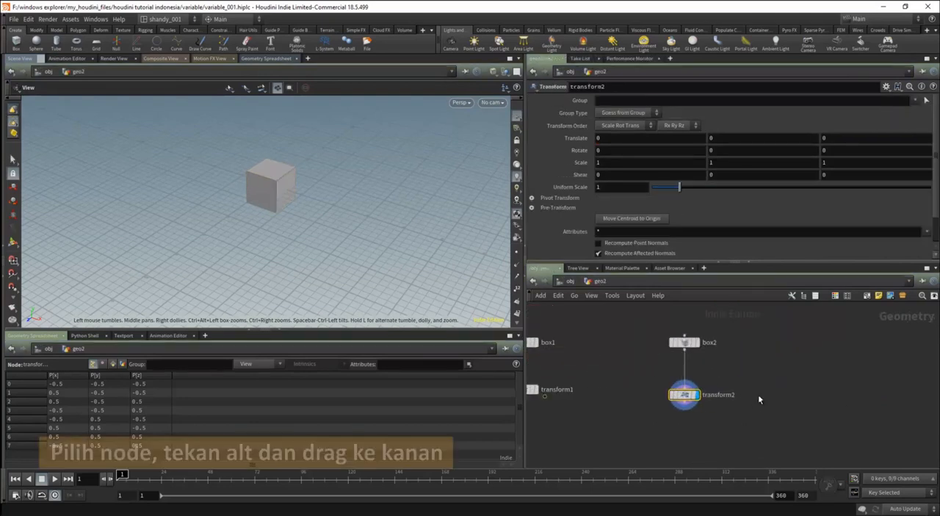
Duplicate box2 beside the existing nodes and display the copy in the viewport.
left_click(685, 343)
left_click_drag(684, 343, 843, 341, "alt")
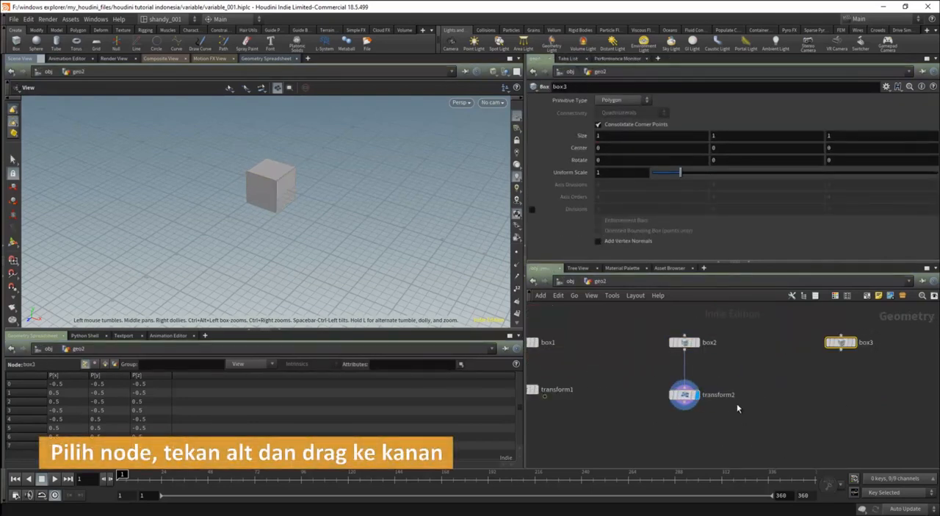
scroll(806, 352, "up", 2)
scroll(321, 231, "down", 1)
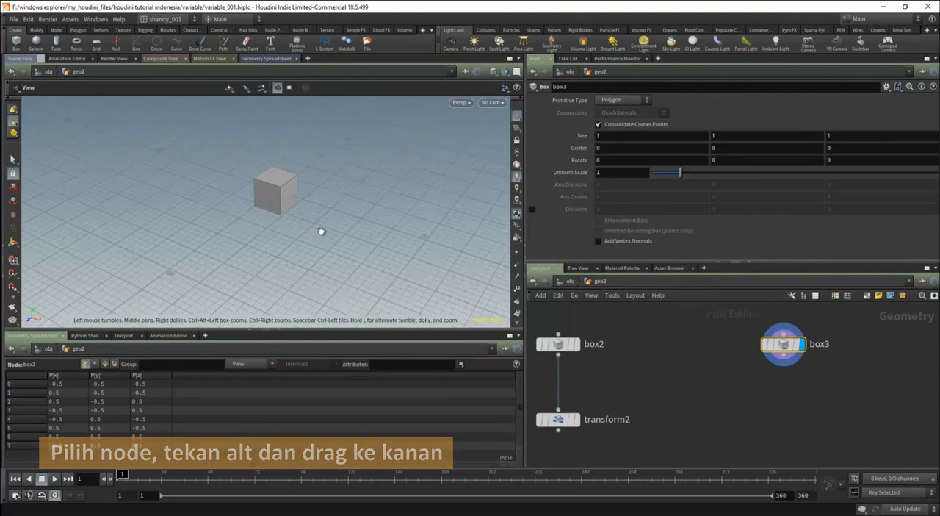
middle_click_drag(321, 230, 317, 245)
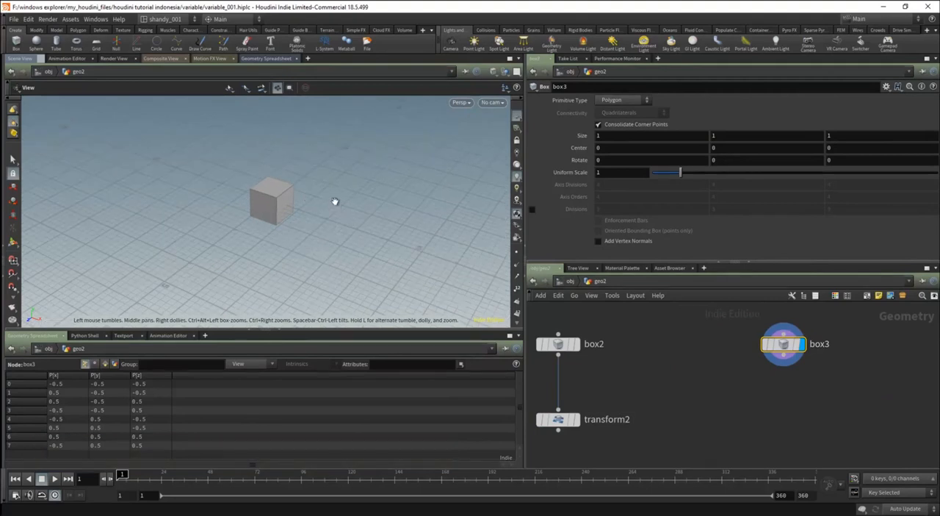
middle_click_drag(317, 211, 323, 279)
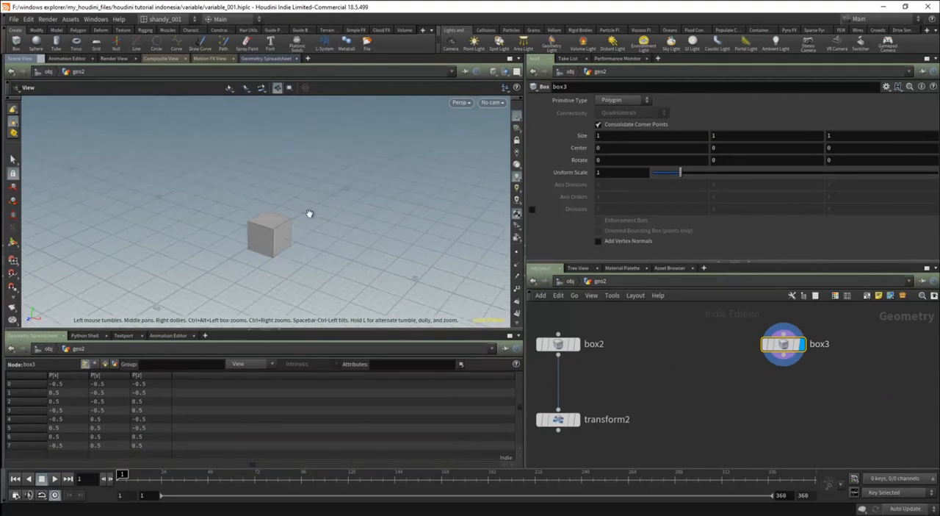
Set box3's Center Y to 2 and show its handles in the viewport.
middle_click_drag(583, 437, 689, 401)
left_click(580, 409)
scroll(628, 429, "down", 3)
left_click_drag(712, 367, 676, 385)
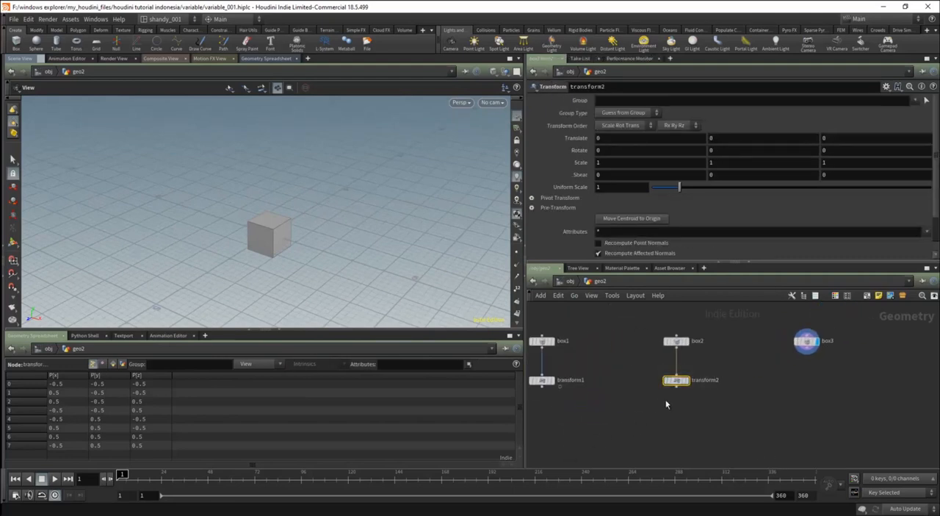
left_click(806, 341)
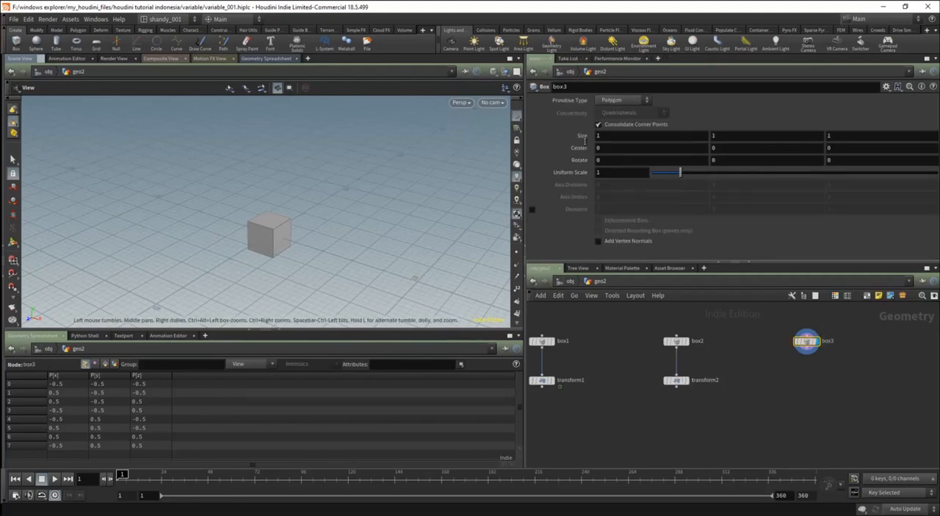
left_click(727, 147)
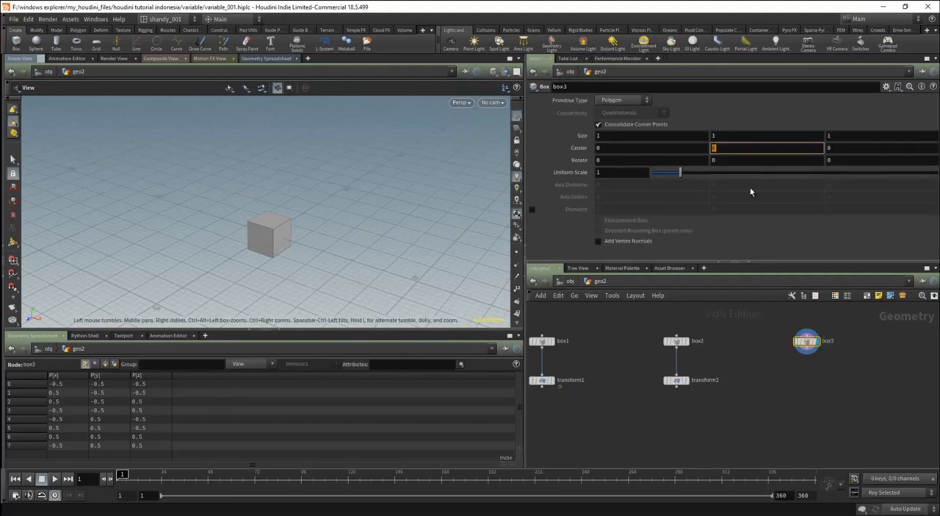
type("2")
key("Return")
scroll(287, 220, "up", 5)
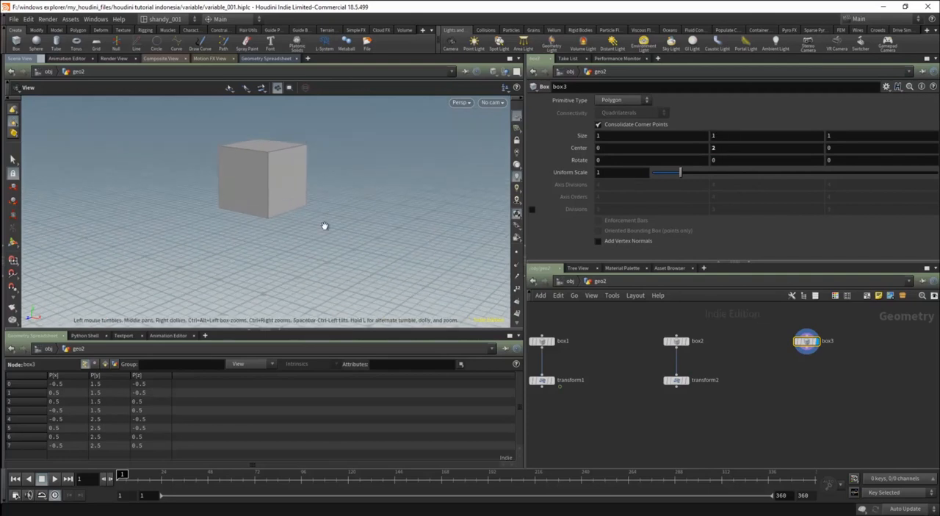
key("Return")
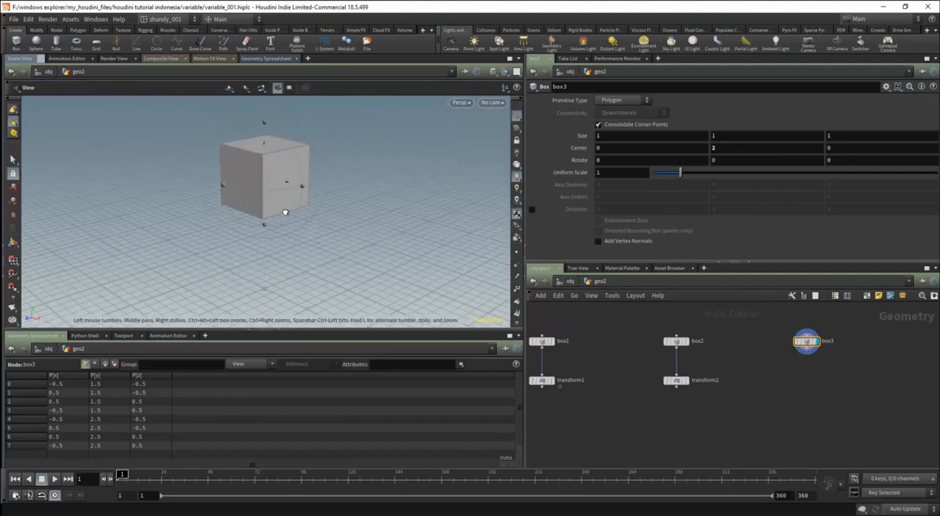
key("Return")
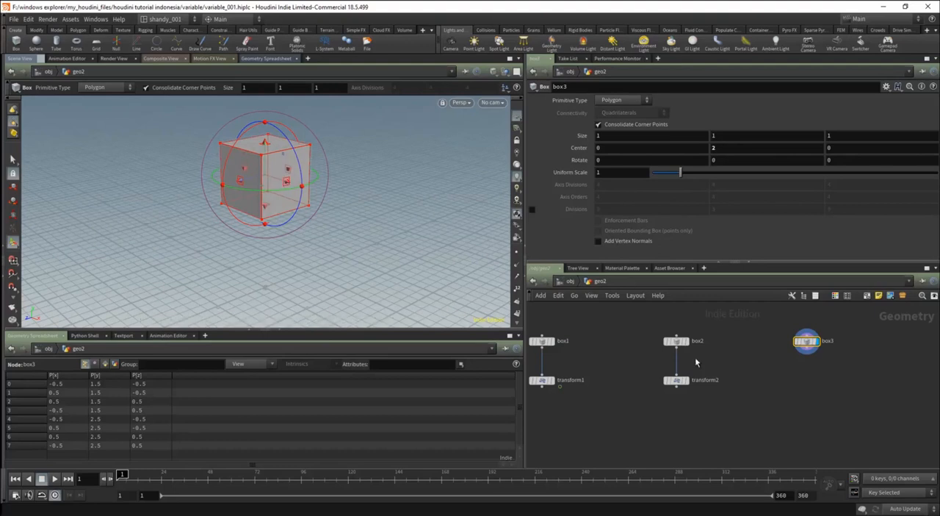
left_click_drag(711, 370, 630, 448)
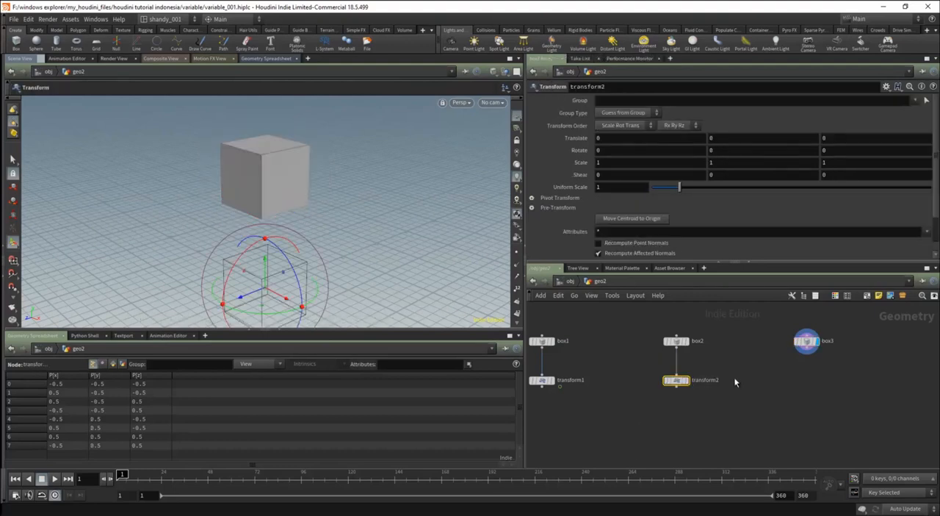
left_click_drag(722, 365, 633, 400)
left_click(806, 353)
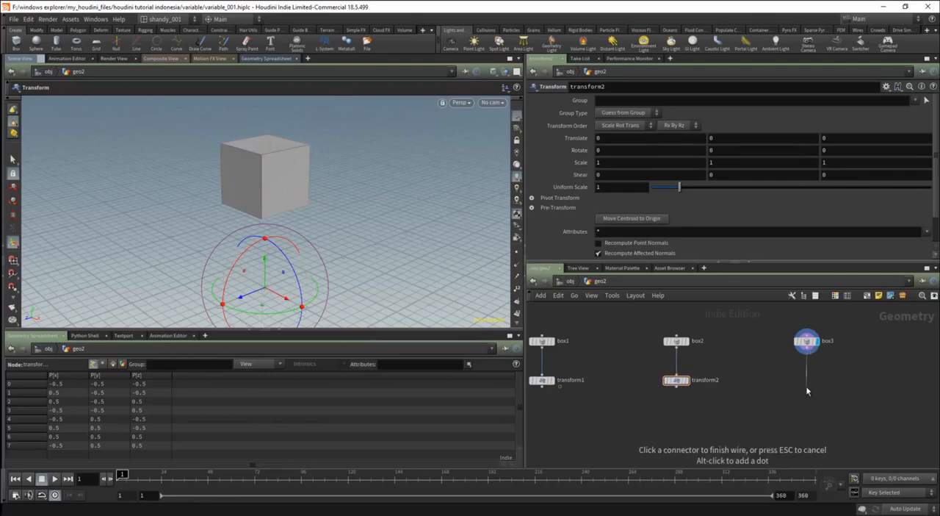
key("Escape")
left_click_drag(837, 324, 780, 361)
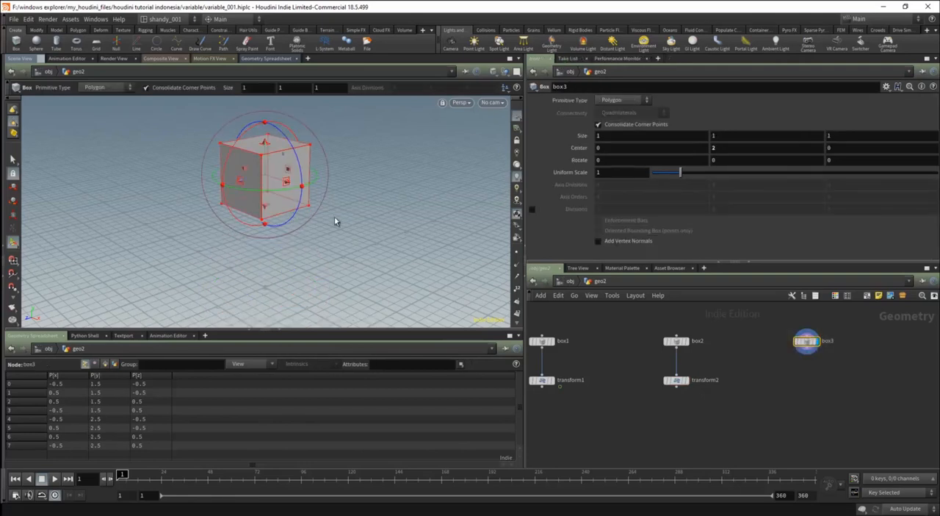
Add a Transform node below box3, connect it to box3's output and display it.
key("Tab")
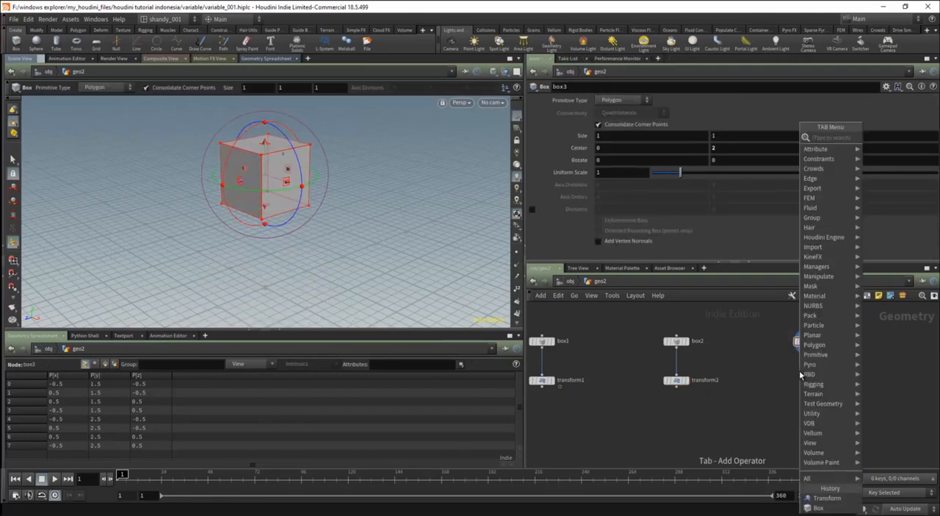
type("tera")
key("BackSpace")
key("BackSpace")
key("BackSpace")
type("ran")
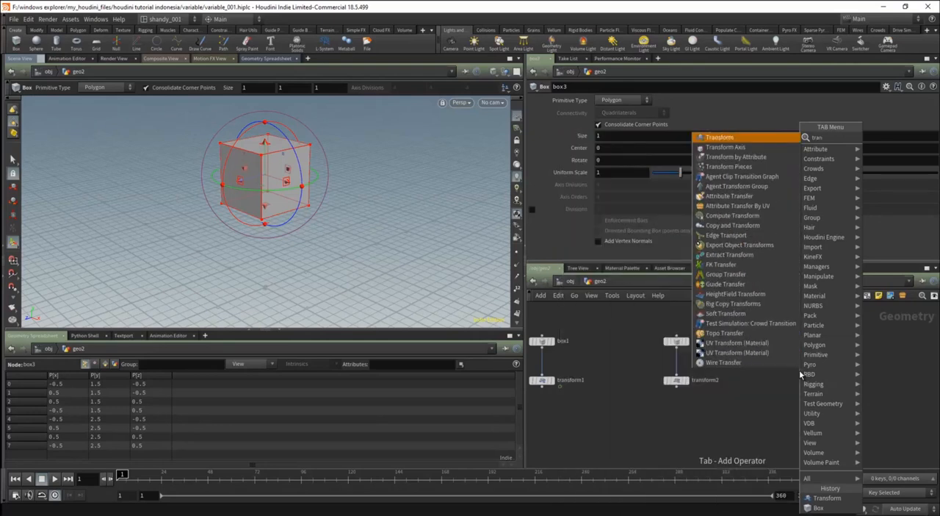
key("Return")
left_click(801, 371)
left_click_drag(800, 375, 806, 384)
left_click_drag(873, 355, 854, 364)
Compare the handle positions of transform3 and box3 relative to the raised box.
middle_click_drag(262, 242, 265, 205, "alt")
key("Return")
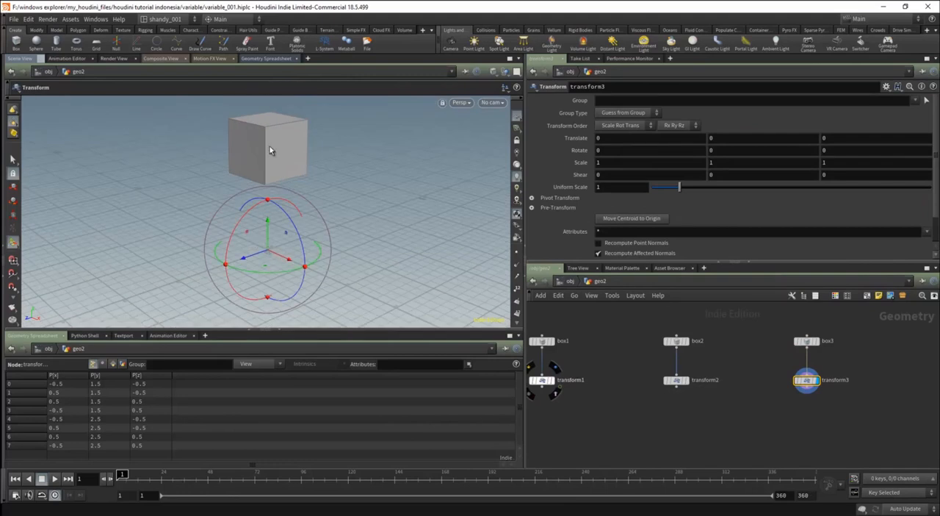
left_click(802, 345)
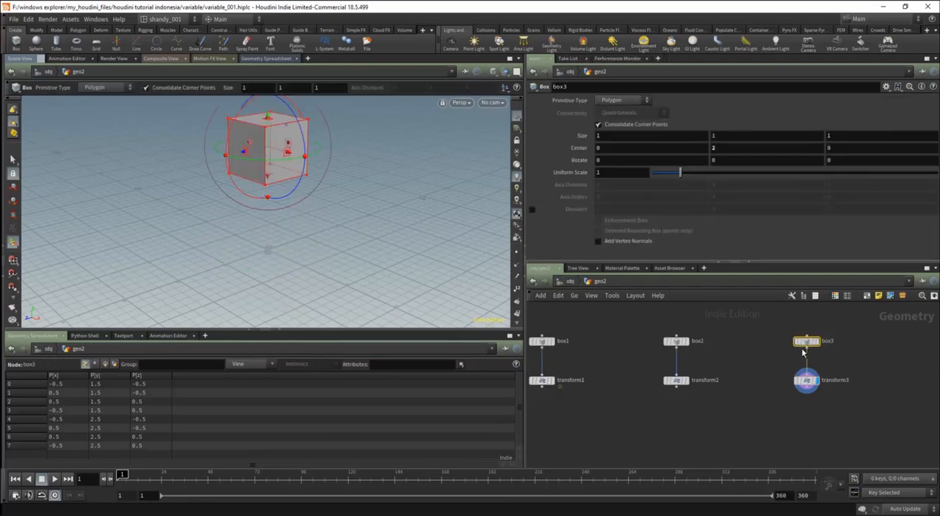
left_click(807, 380)
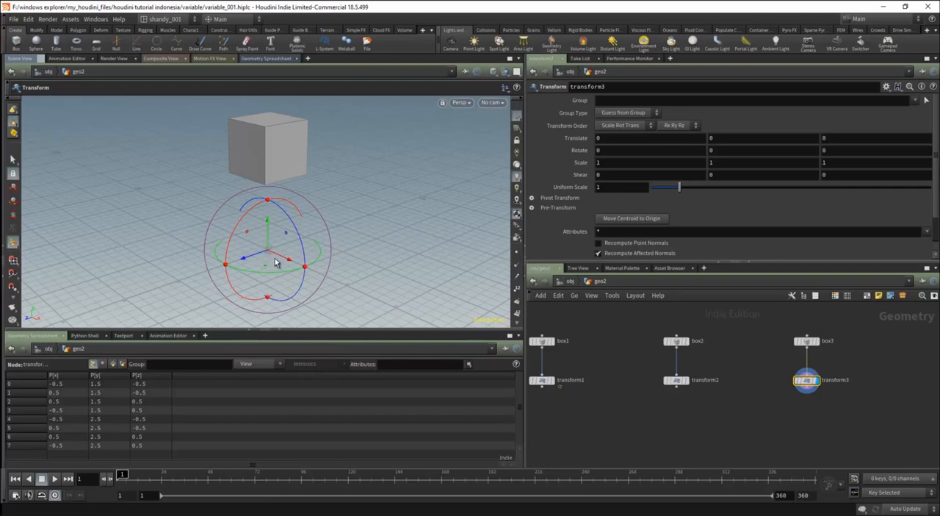
Move transform3's pivot up to the box's centre, about 1.96 in Y, and leave pivot mode.
scroll(279, 250, "up", 4)
left_click_drag(269, 238, 292, 147, "alt")
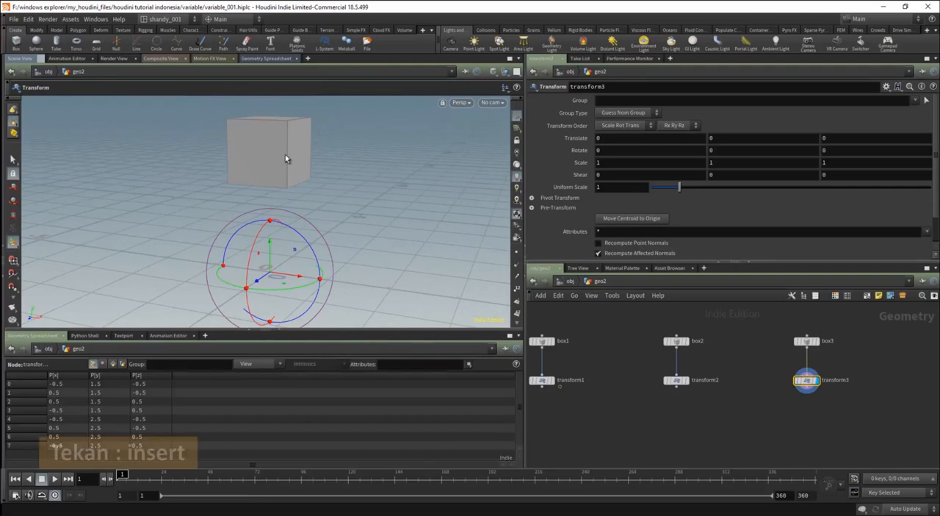
key("Insert")
left_click_drag(271, 233, 265, 110)
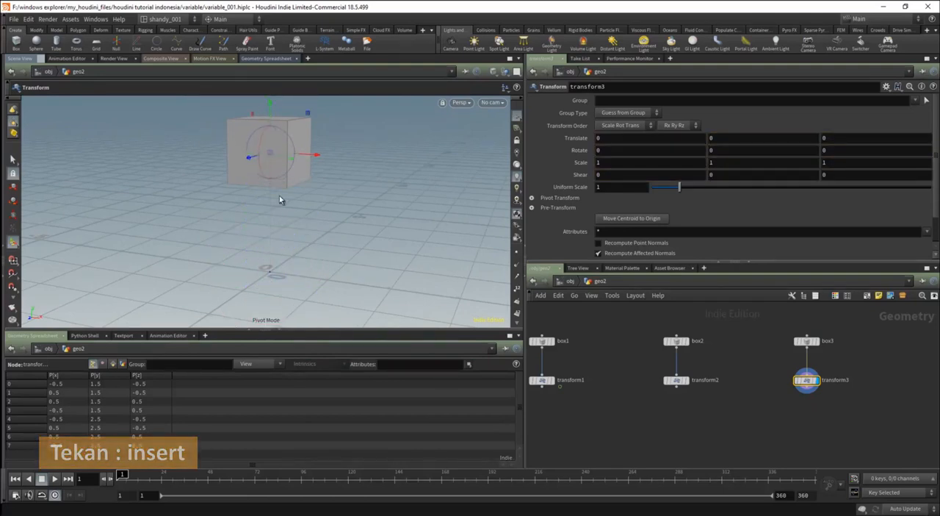
right_click(268, 152)
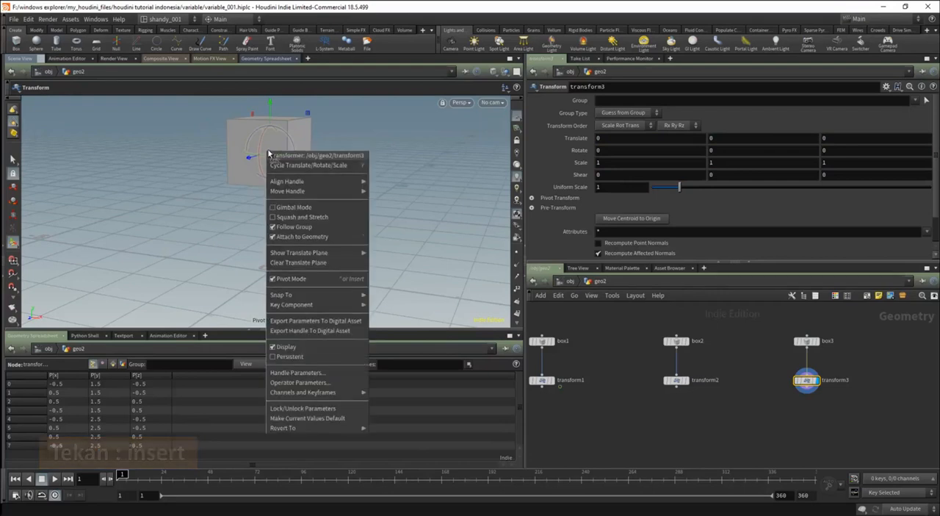
left_click(276, 283)
mouse_move(266, 195)
left_mouse_down("alt")
mouse_move(295, 195)
mouse_move(256, 195)
left_mouse_up("alt")
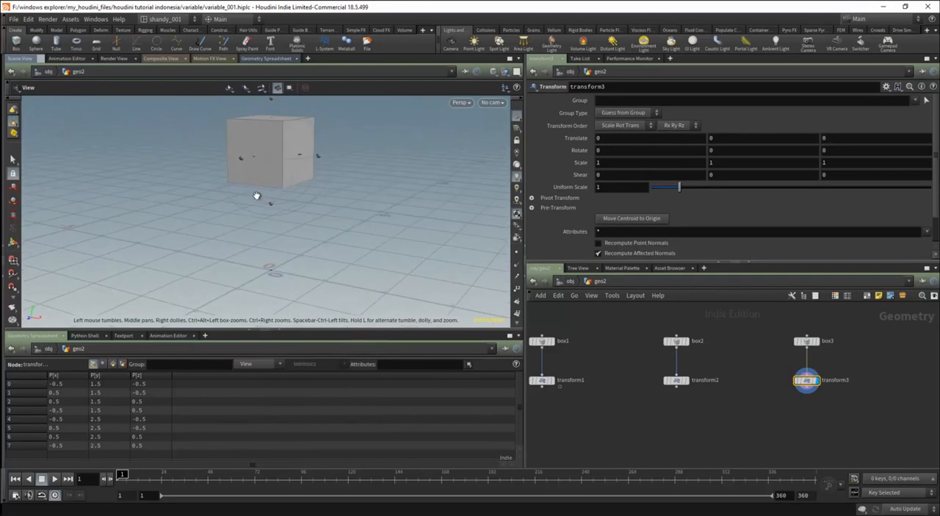
Expand transform3's Pivot Transform settings and examine the Pivot Translate Y value.
left_click_drag(936, 152, 937, 179)
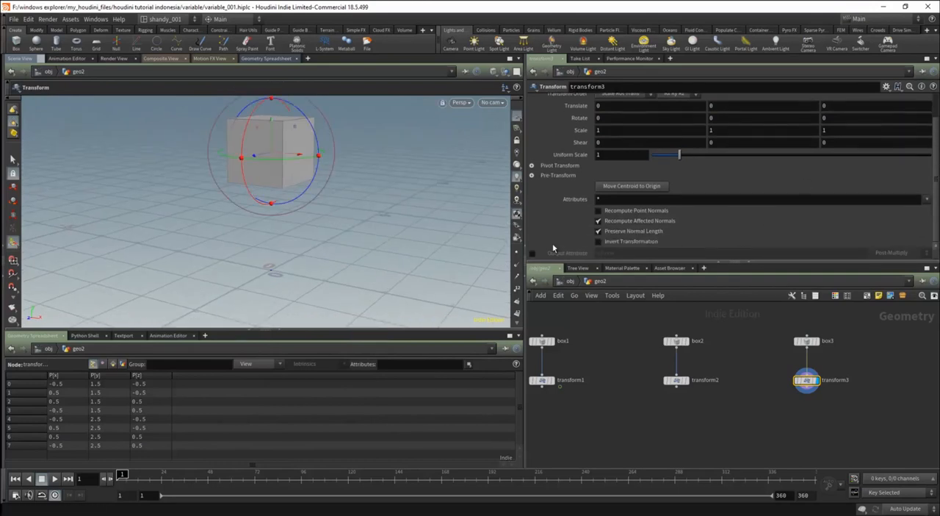
left_click(532, 166)
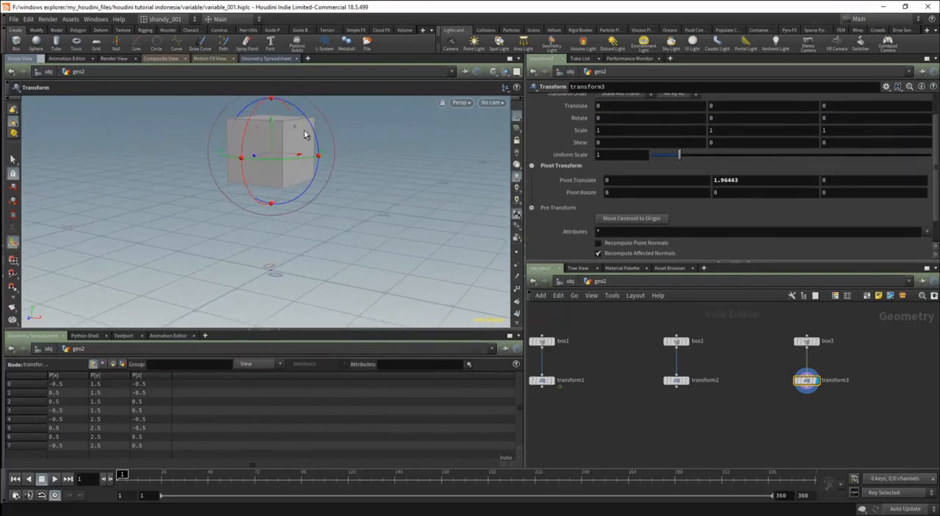
left_click_drag(734, 181, 707, 184)
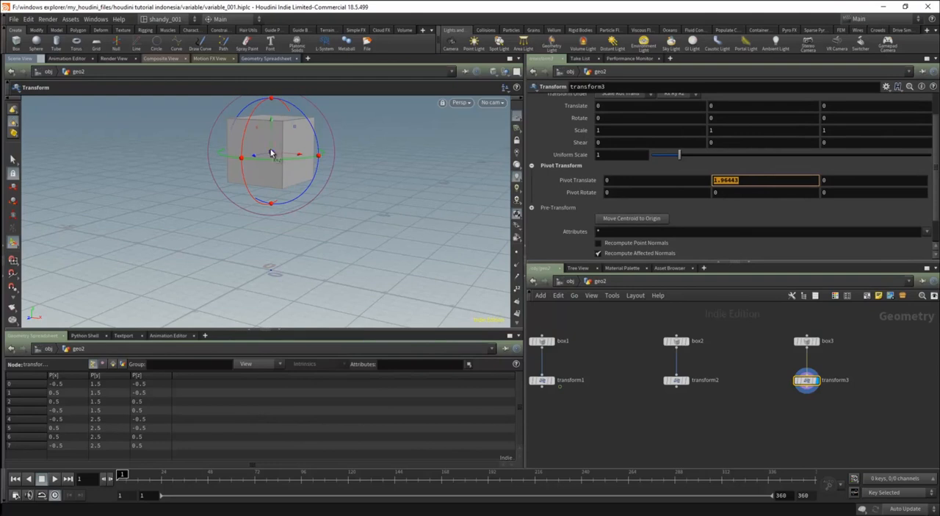
type("t")
left_click_drag(273, 121, 272, 124)
key("ctrl+z")
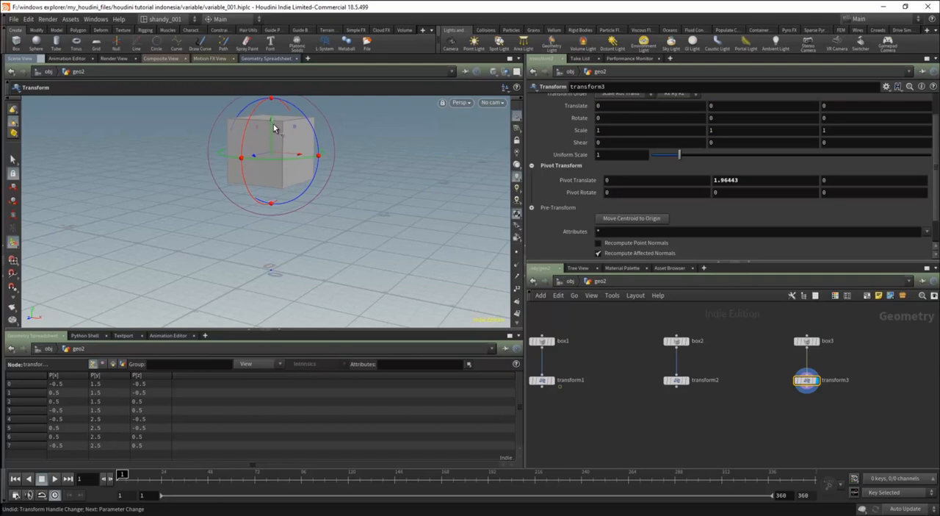
Move transform3's pivot slightly higher, to about 2.00 in Y, and leave pivot mode.
key("Insert")
left_click_drag(273, 108, 273, 102)
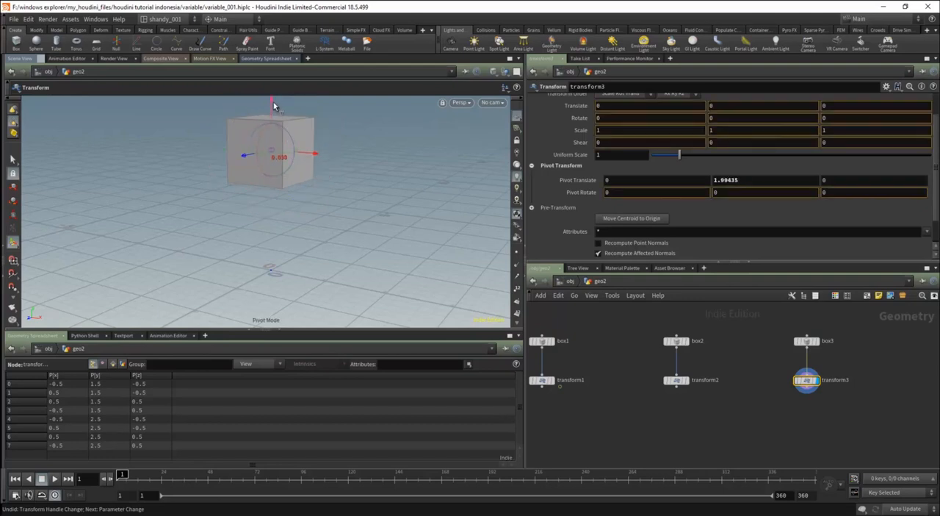
key("Insert")
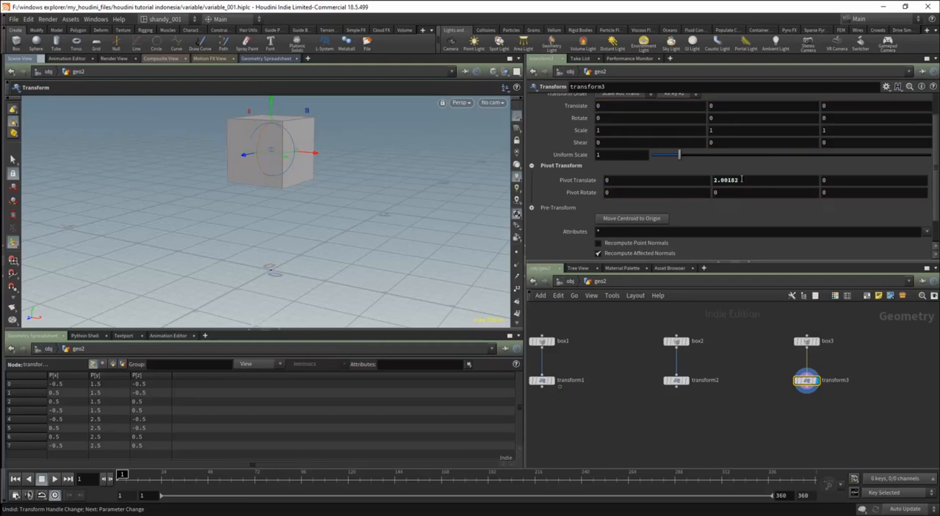
middle_click_drag(748, 179, 749, 189)
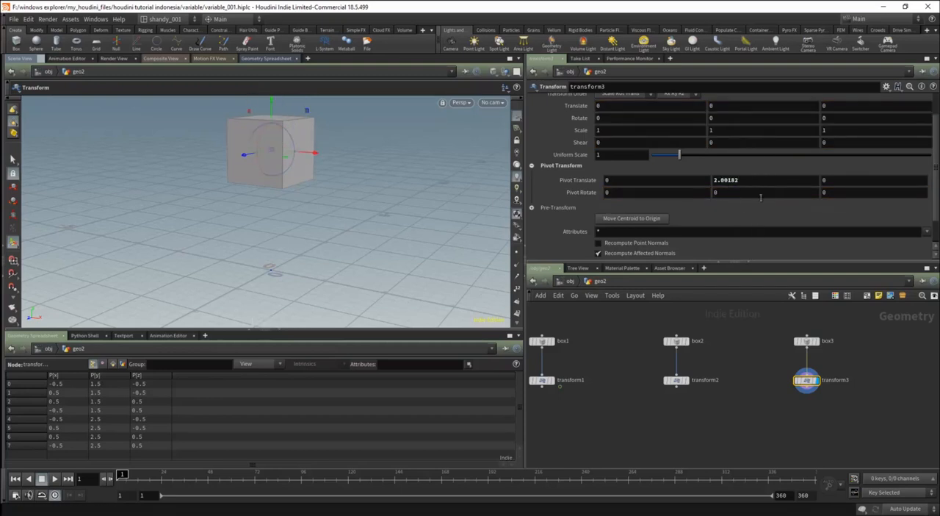
Enter the centroid variables $CEX, $CEY and $CEZ as transform3's Pivot Translate X, Y and Z.
left_click(662, 179)
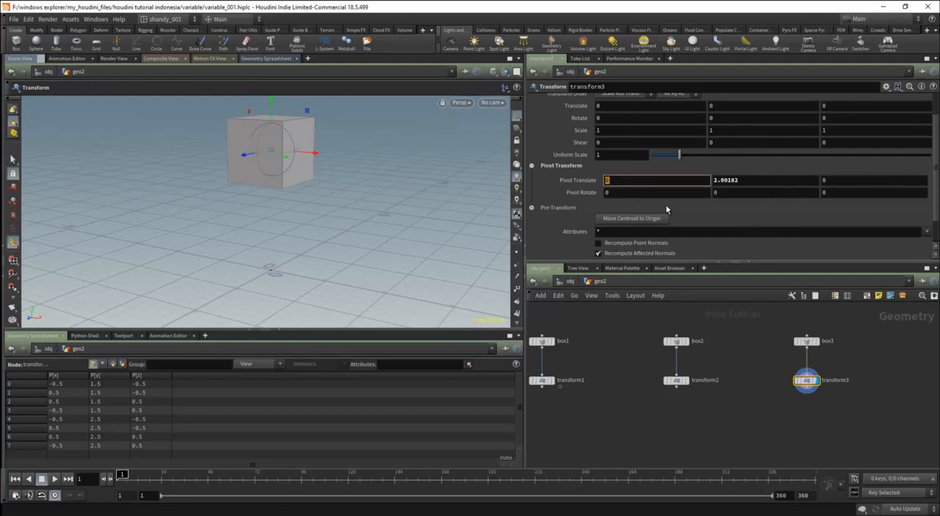
type("$CEX")
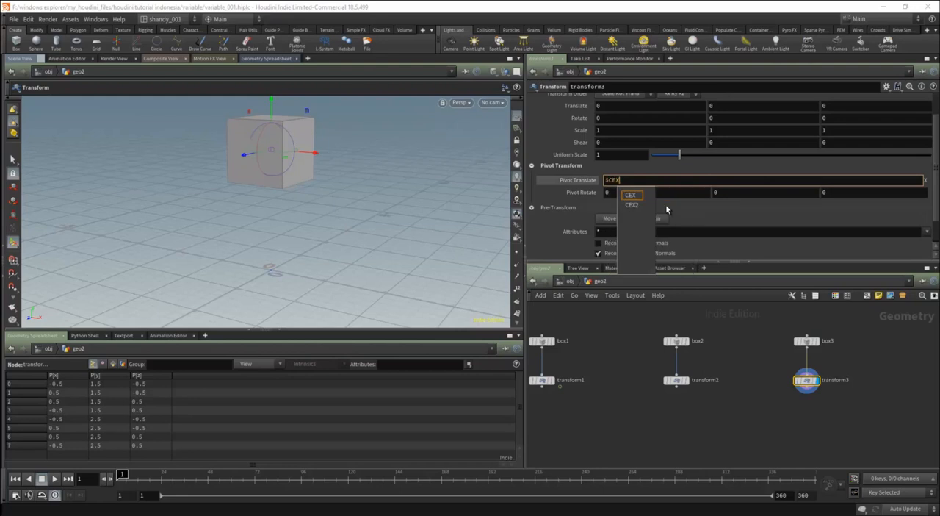
key("Tab")
type("$CEY")
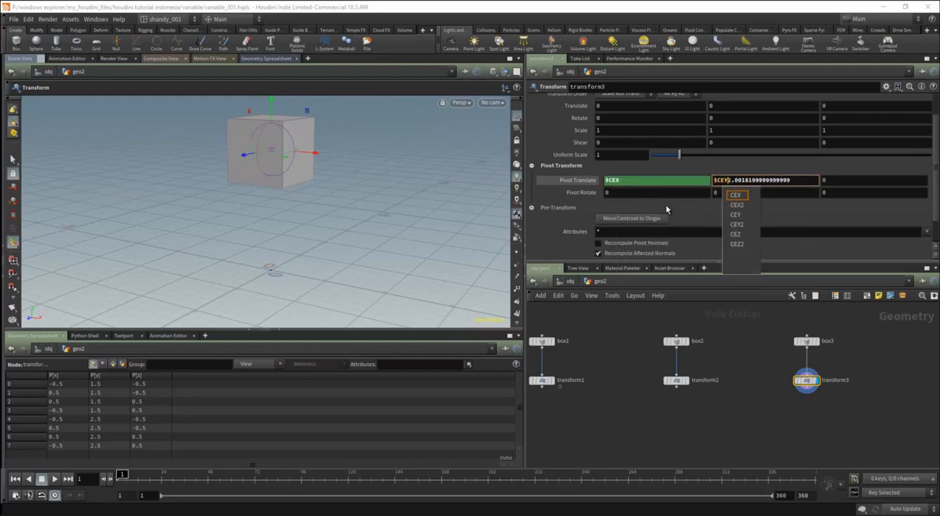
key("Tab")
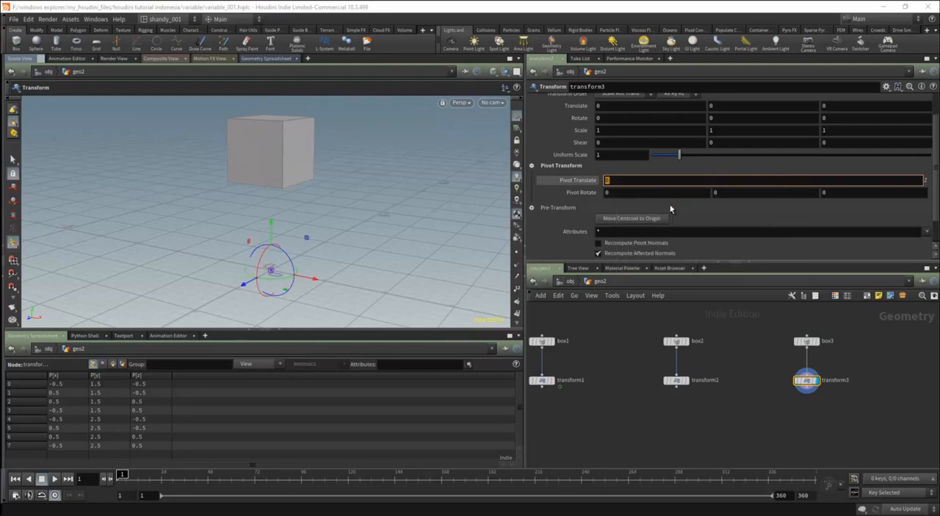
type("$CEZ")
key("Return")
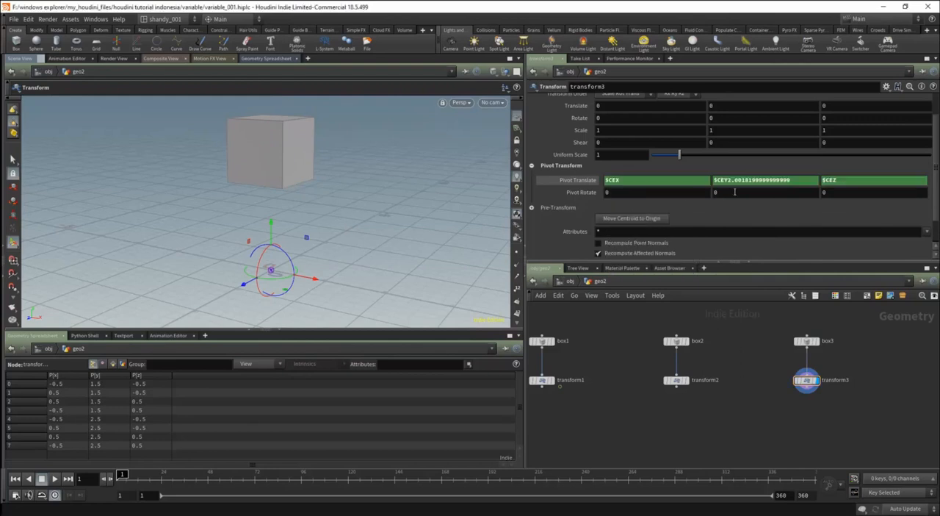
Remove the leftover digits after $CEY in transform3's Pivot Translate Y expression.
left_click_drag(731, 181, 864, 180)
key("BackSpace")
key("Return")
left_click(730, 181)
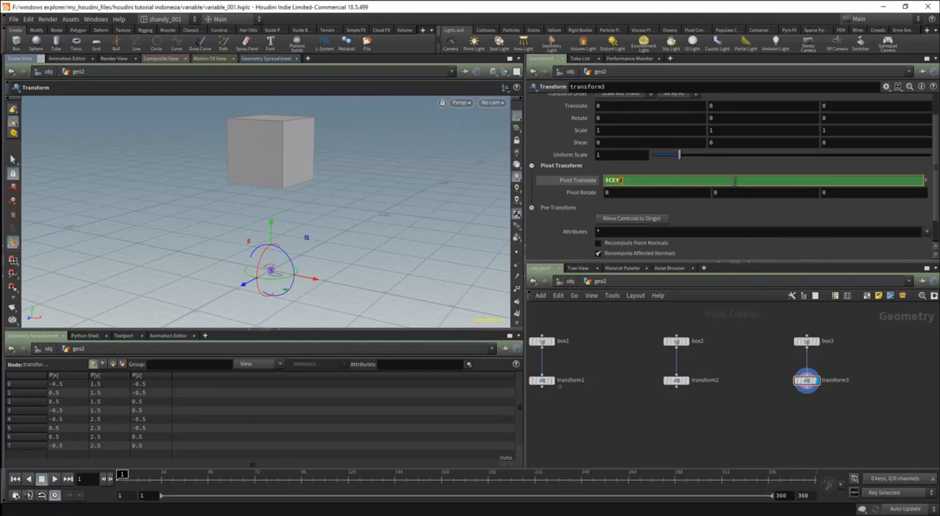
key("Delete")
key("Return")
Show Pivot Translate's evaluated values, inspect the handle position inside the box from several angles, and switch back to the expressions.
left_click(582, 181)
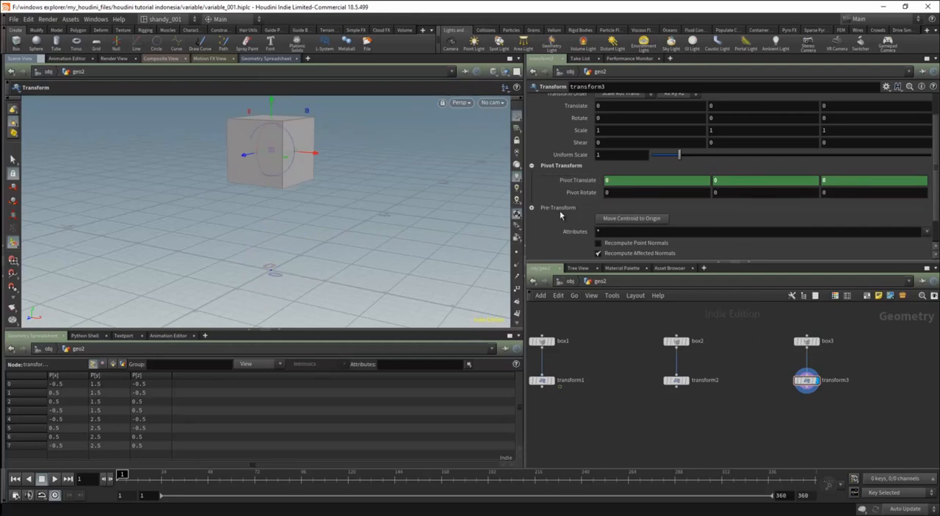
left_click_drag(254, 176, 258, 202, "alt")
right_click_drag(257, 201, 297, 196, "alt")
left_click_drag(297, 195, 319, 186, "alt")
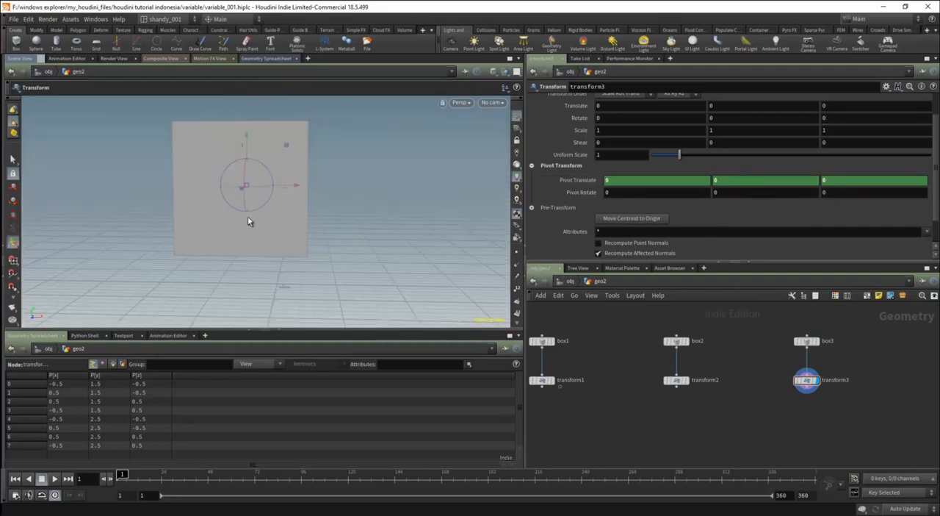
middle_click_drag(223, 193, 264, 205, "alt")
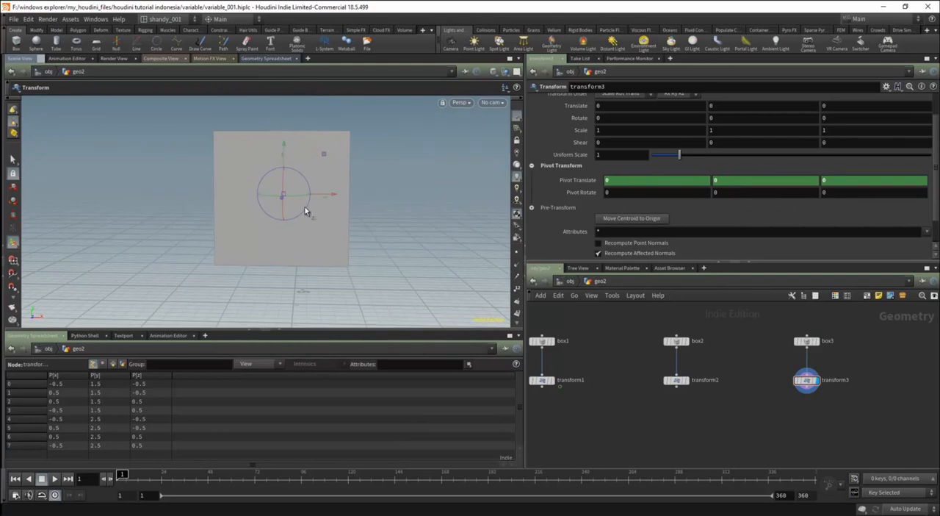
right_click_drag(310, 172, 302, 195, "alt")
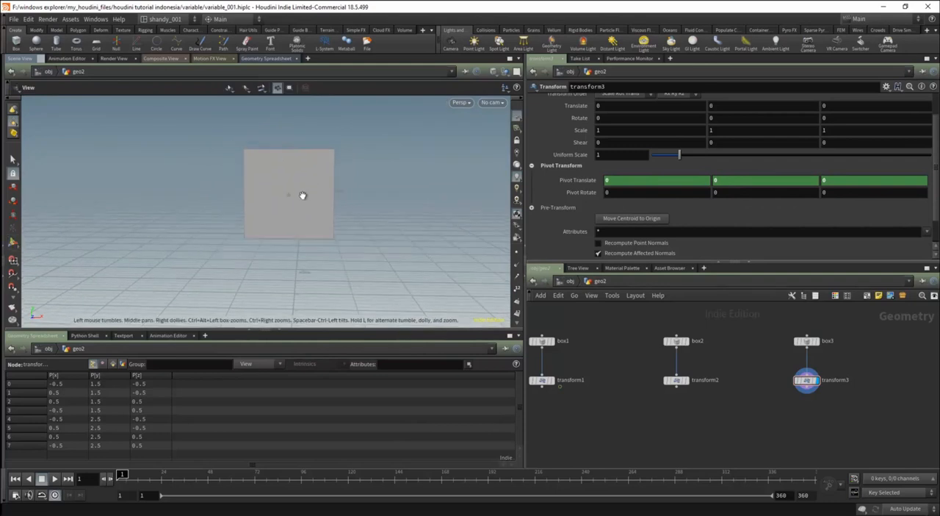
left_click(580, 179)
left_click_drag(343, 217, 284, 221, "alt")
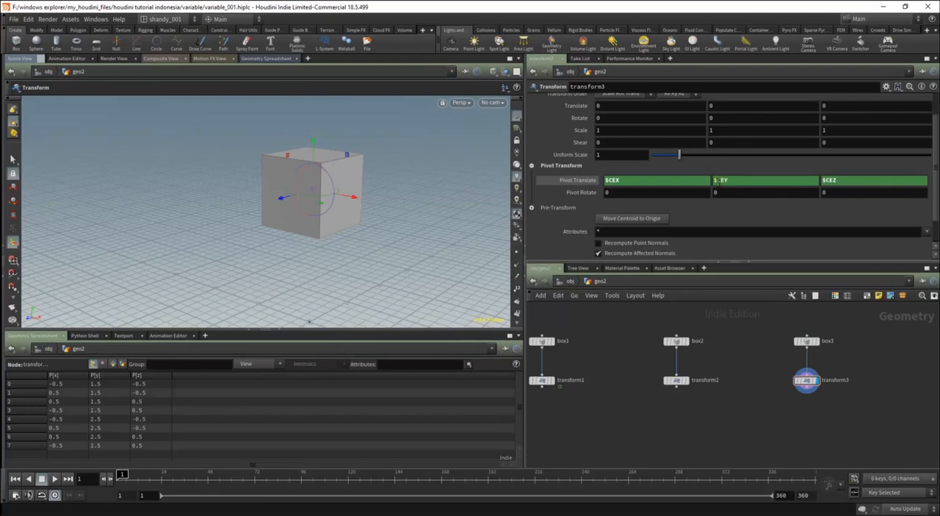
Set transform3's Pivot Translate Y to $YMIN and check the handle position on the box from below and the side.
left_click(717, 180)
type("$Y")
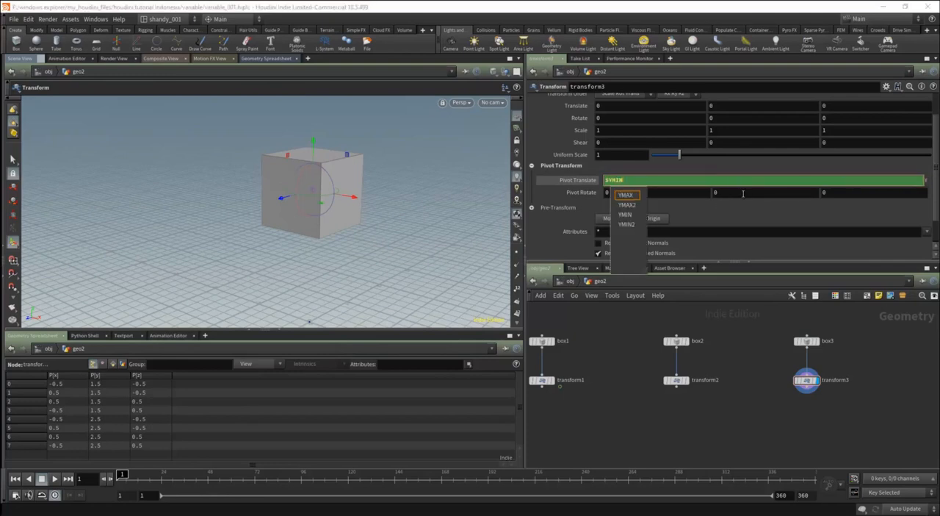
type("MIN")
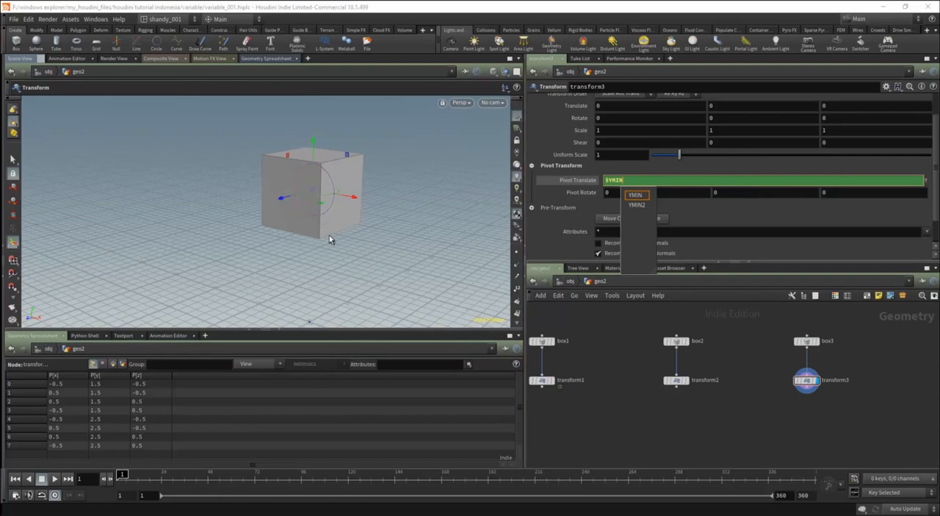
key("Return")
left_click_drag(341, 231, 318, 230, "alt")
scroll(316, 236, "up", 4)
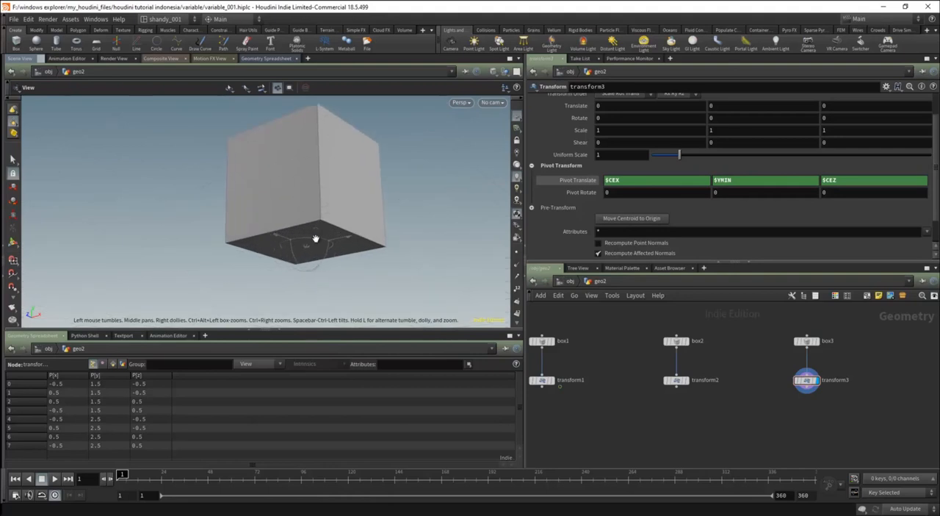
left_click_drag(311, 176, 332, 215, "alt")
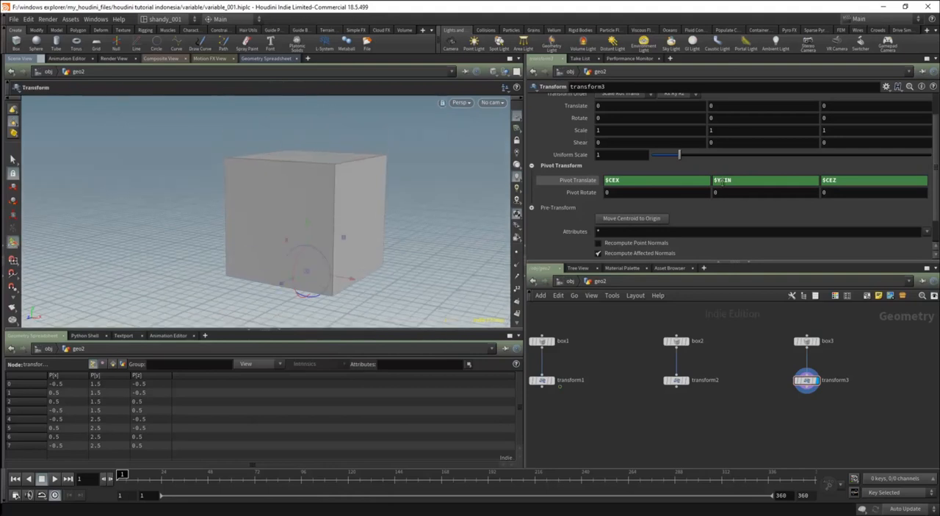
Change transform3's Pivot Translate Y expression to $YMAX and inspect the handle position on the box.
left_click(722, 181)
key("shift+Left")
type("MAX")
key("Return")
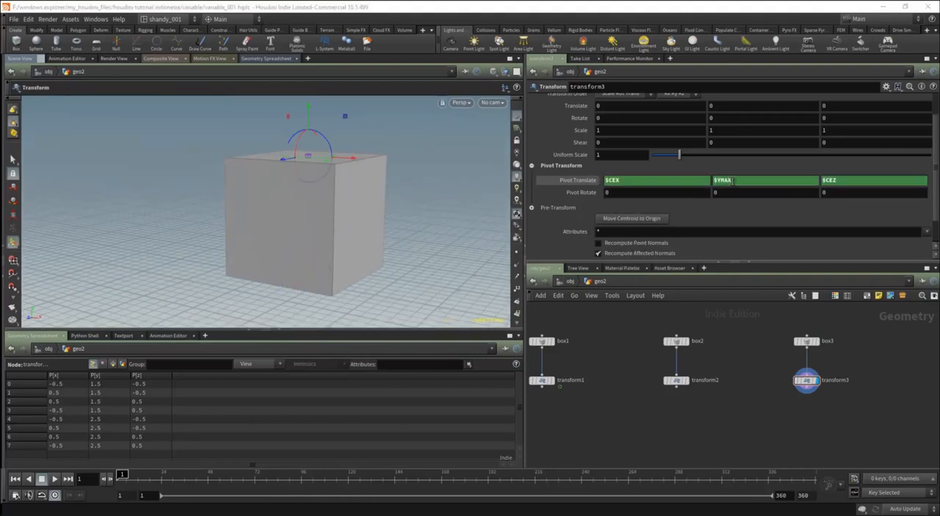
left_click_drag(294, 181, 326, 196, "alt")
middle_click_drag(316, 195, 337, 198, "alt")
Replace transform3's Pivot Translate X expression with $XMIN and inspect the handle against the box's edge.
left_click_drag(611, 182, 626, 181)
key("BackSpace")
key("BackSpace")
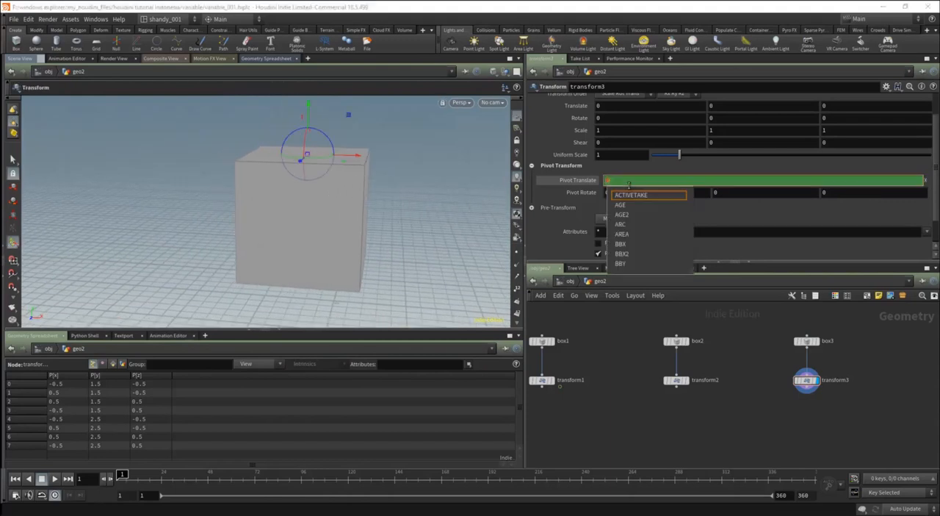
type("XMIN")
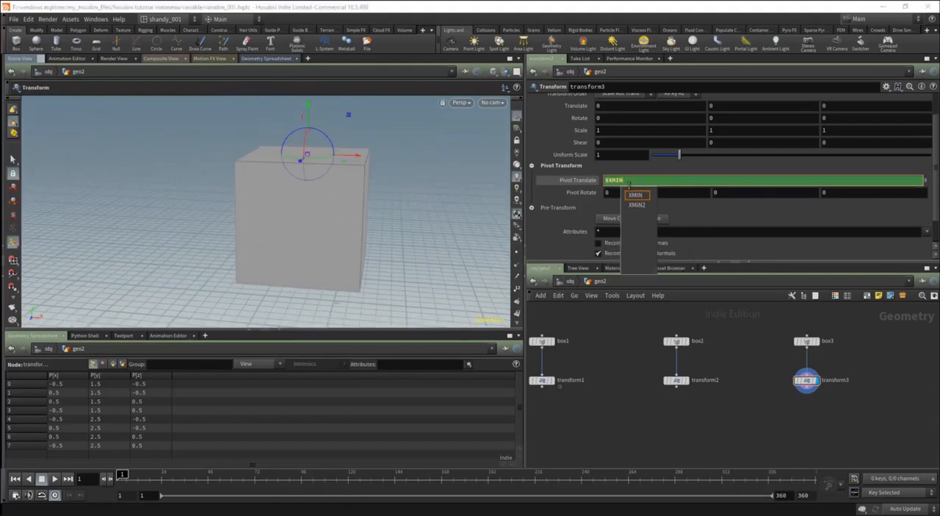
key("Return")
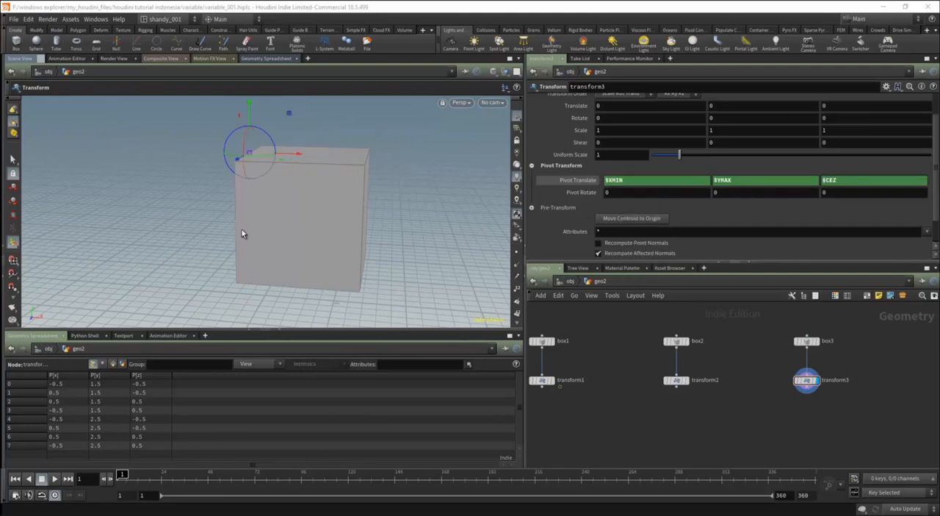
left_click_drag(243, 233, 229, 220, "alt")
left_click_drag(229, 171, 301, 184, "alt")
Change transform3's Pivot Translate X expression to $XMAX and inspect the handle on the opposite side of the box.
left_click_drag(617, 181, 634, 184)
type("AX")
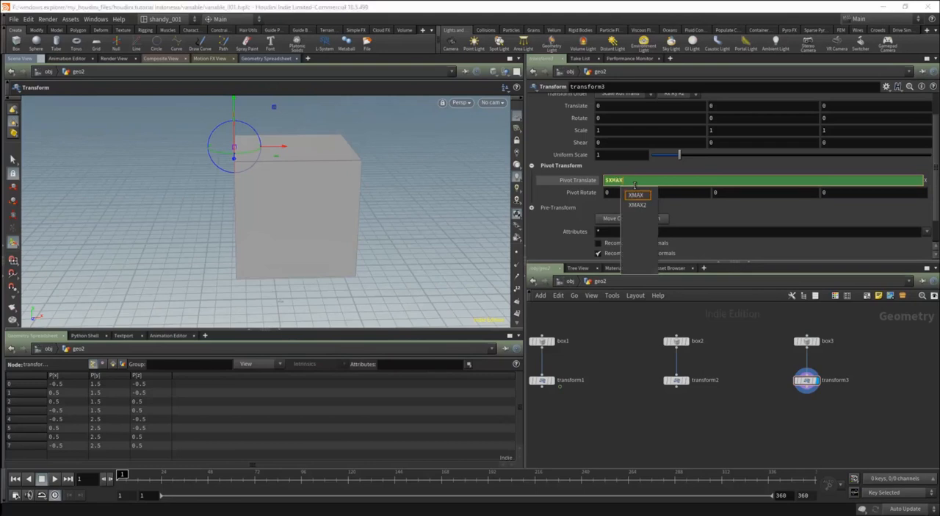
key("Return")
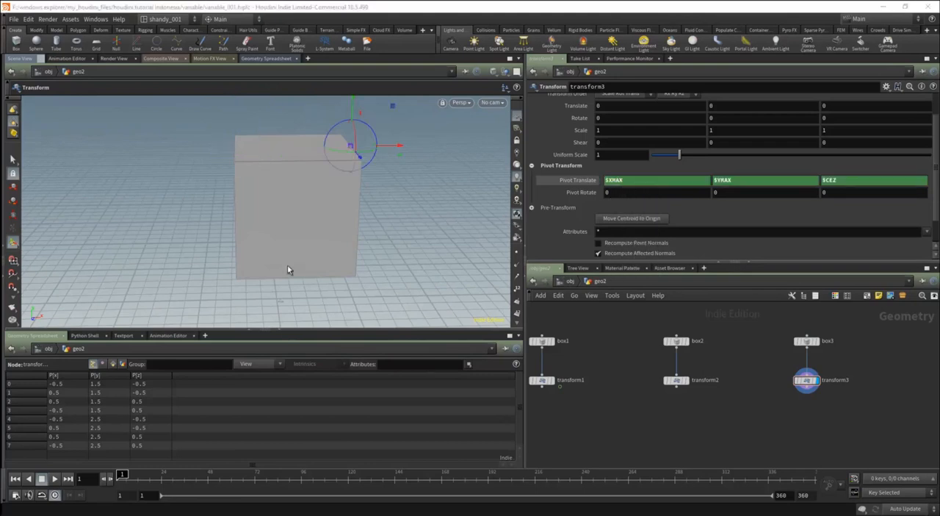
left_click_drag(404, 186, 309, 187, "alt")
scroll(309, 188, "down", 2, "alt")
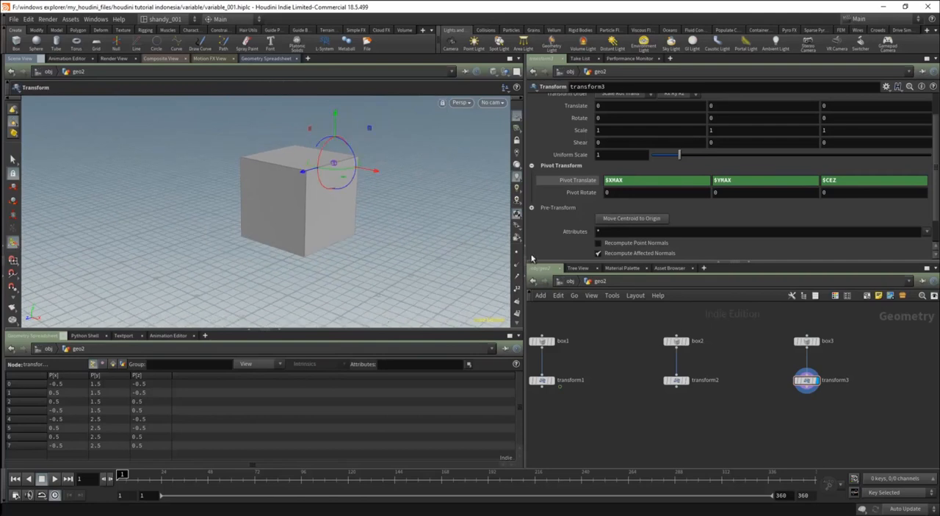
Go up to the object level to review the local variables note, then return into geo2 and select transform3.
left_click(570, 282)
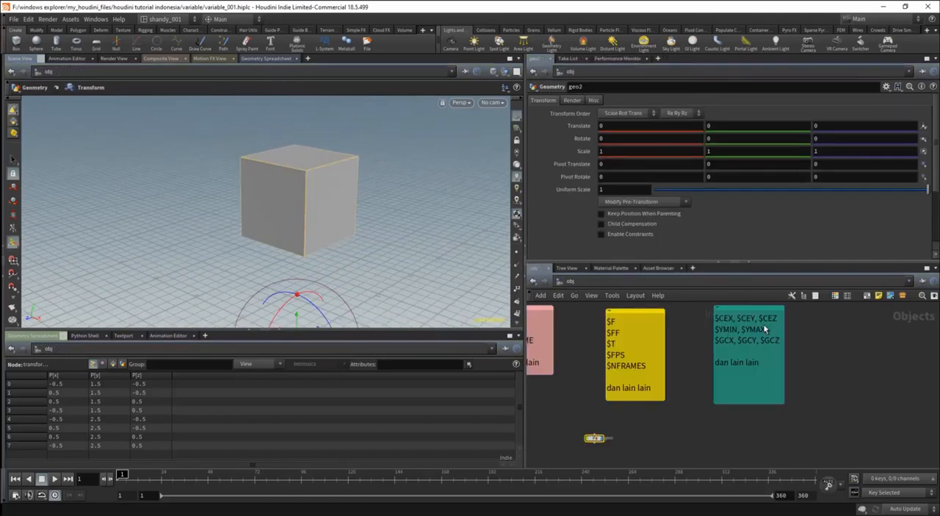
middle_click_drag(668, 435, 675, 413)
scroll(632, 437, "up", 3)
double_click(619, 417)
scroll(627, 434, "down", 2)
scroll(705, 404, "up", 2)
mouse_move(714, 397)
left_mouse_down()
mouse_move(672, 399)
mouse_move(710, 402)
left_mouse_up()
left_click(712, 364)
left_click(724, 385)
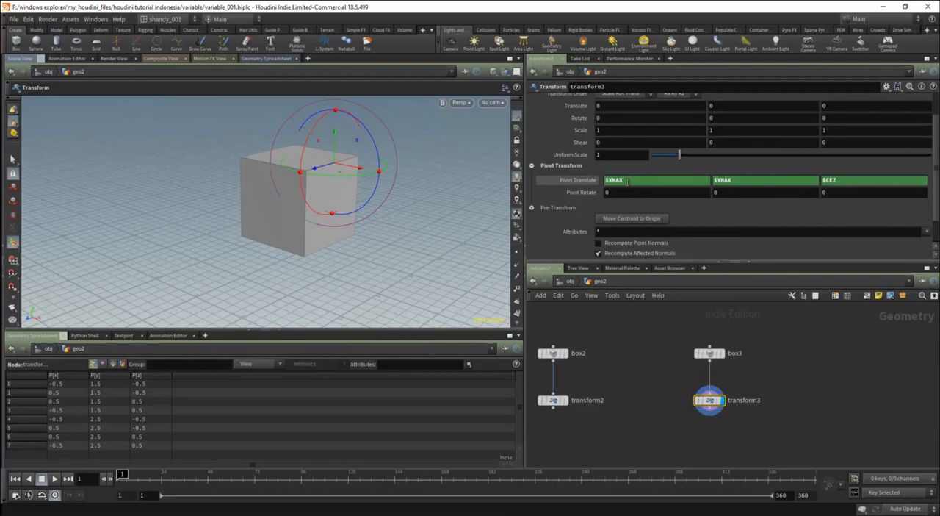
Set transform3's Pivot Translate to $GCX, $GCY and $GCZ, and inspect the handle position in the box.
left_click(627, 182)
type("$")
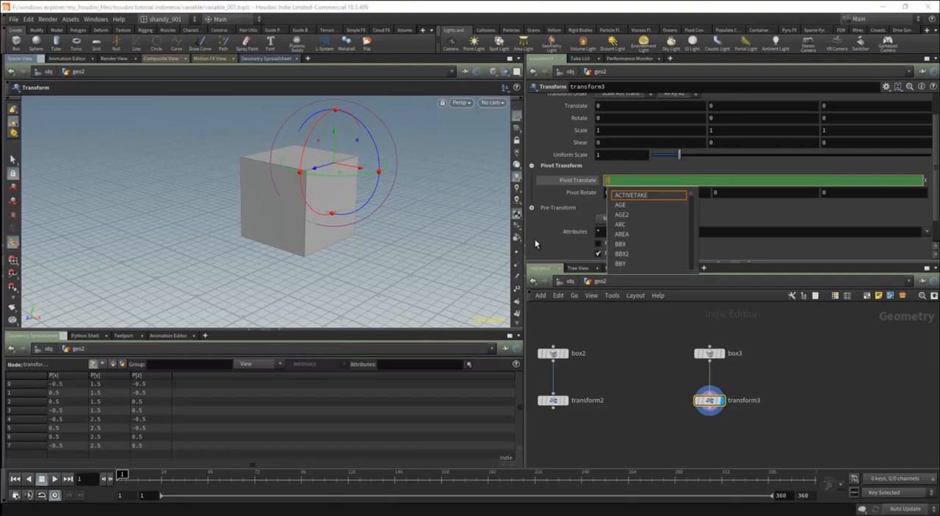
type("YMAX")
key("Return")
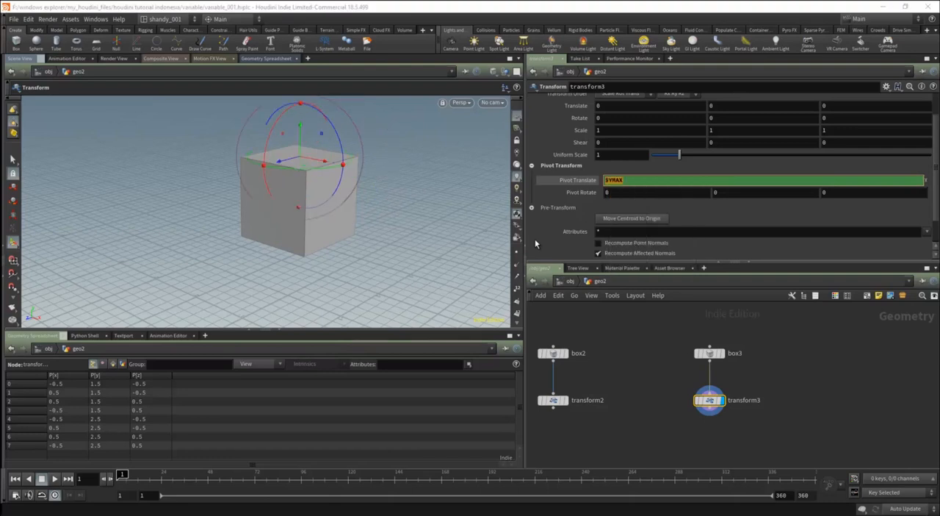
type("$")
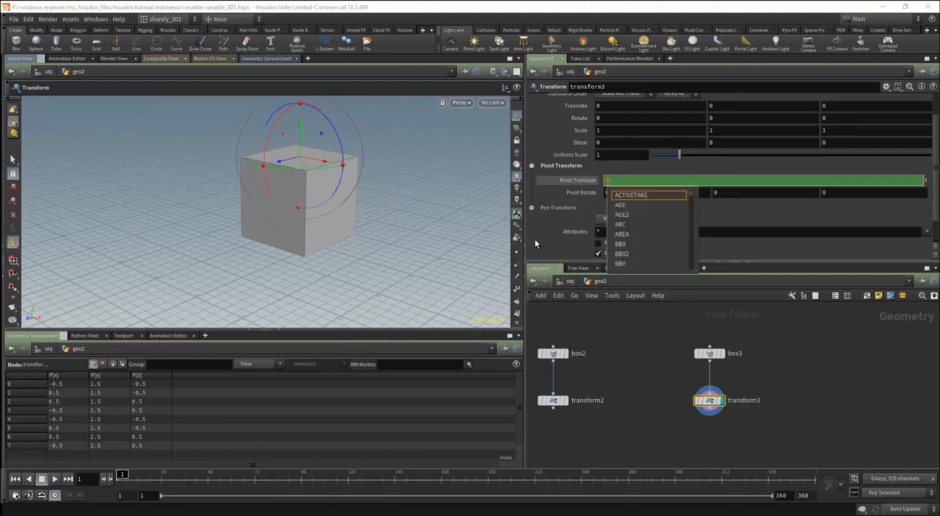
type("CEZ")
key("Return")
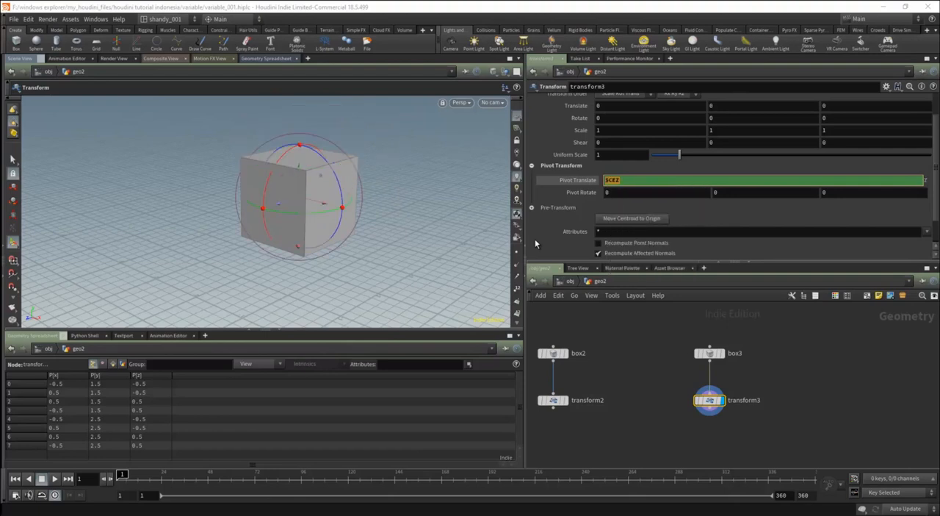
type("$")
type("GCX")
key("Return")
left_click_drag(320, 194, 295, 199, "alt")
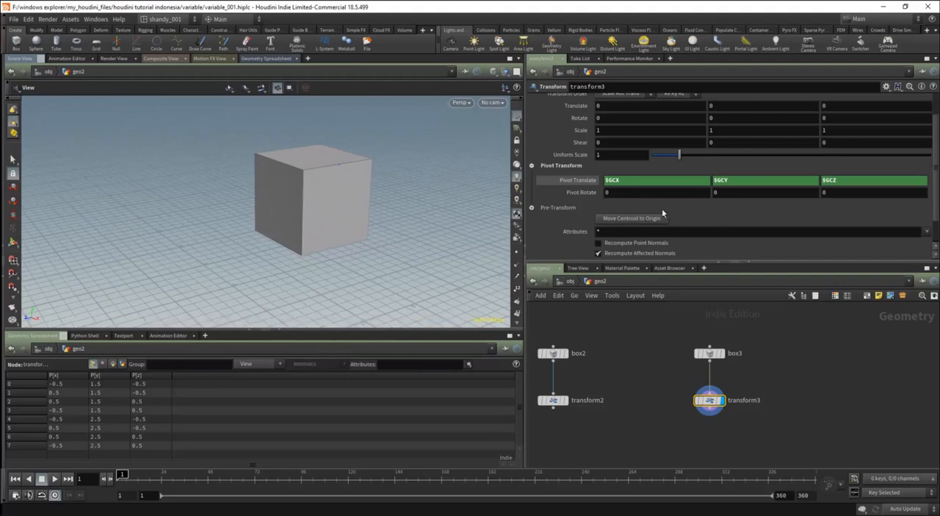
key("Return")
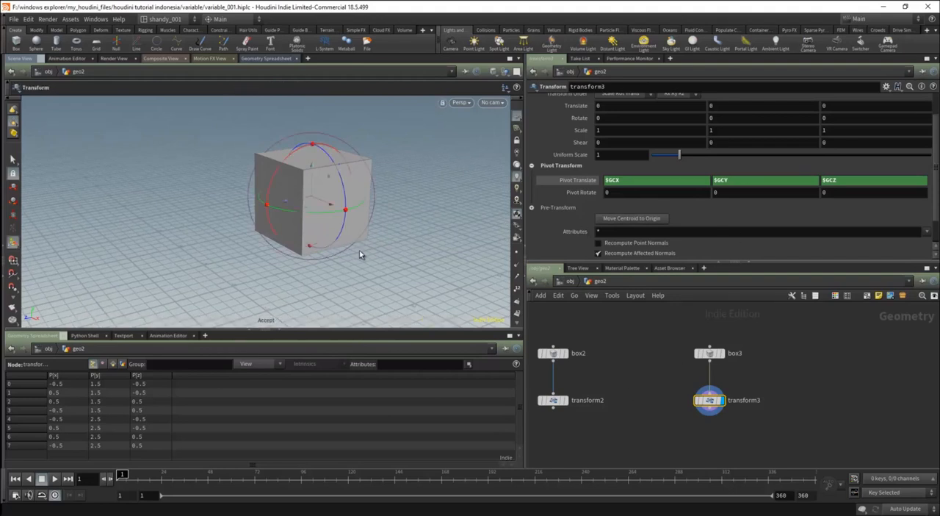
left_click_drag(361, 256, 324, 180, "alt")
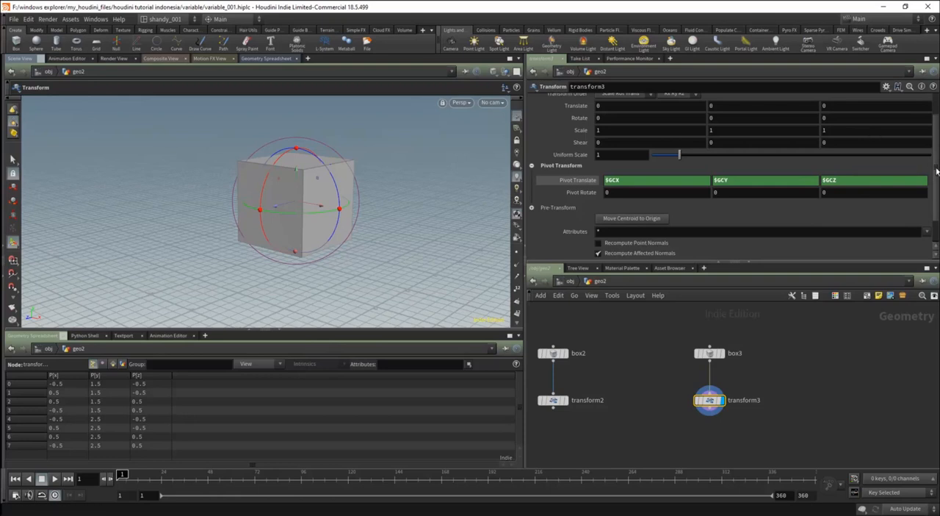
scroll(801, 180, "up", 1)
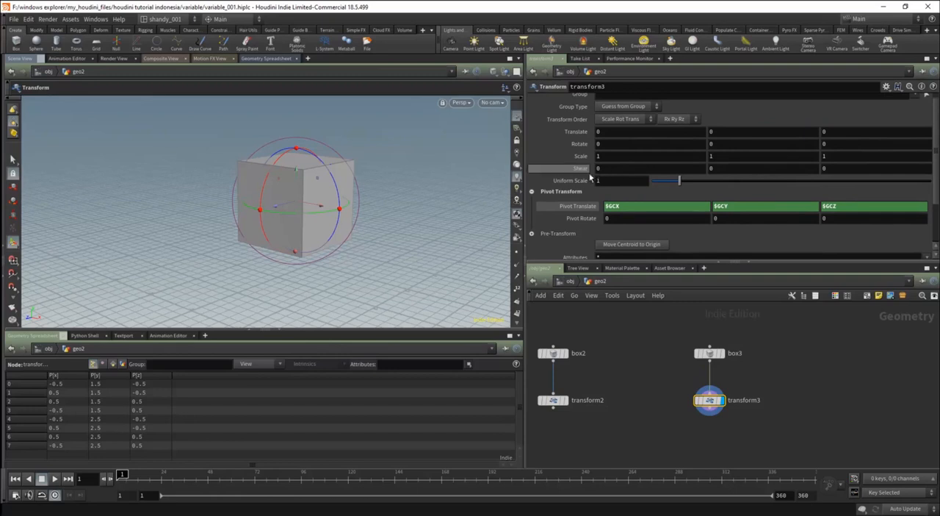
Open the local variable chooser for transform3's Translate parameter and look through the full list of variables.
right_click(580, 136)
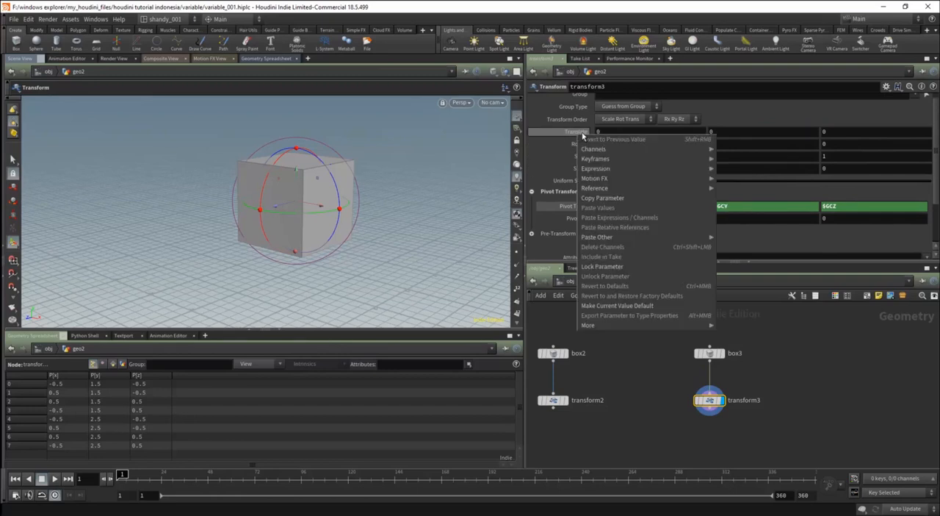
mouse_move(610, 188)
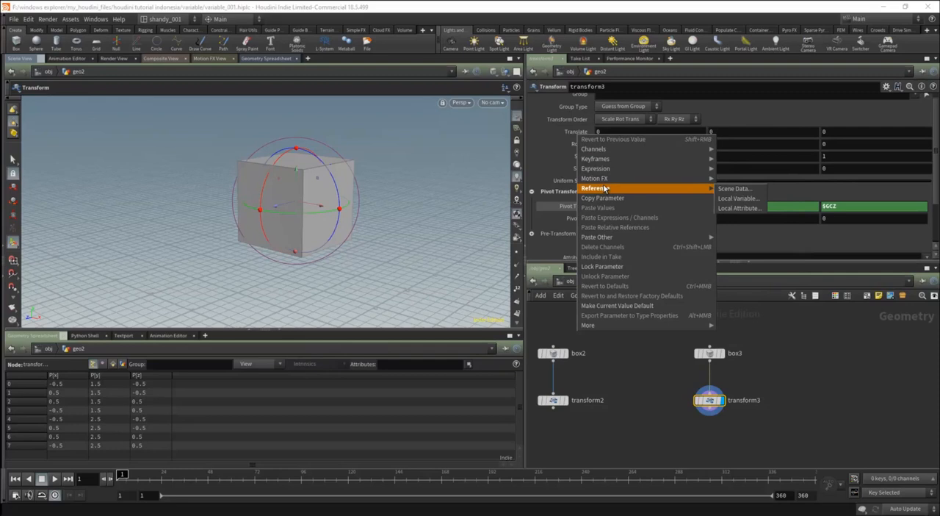
left_click(738, 199)
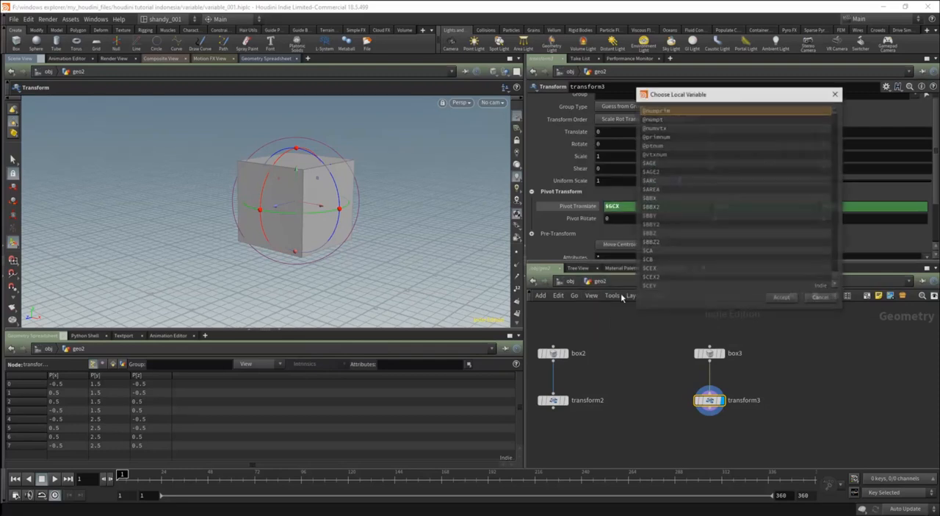
left_click_drag(836, 111, 833, 281)
left_click_drag(731, 95, 622, 171)
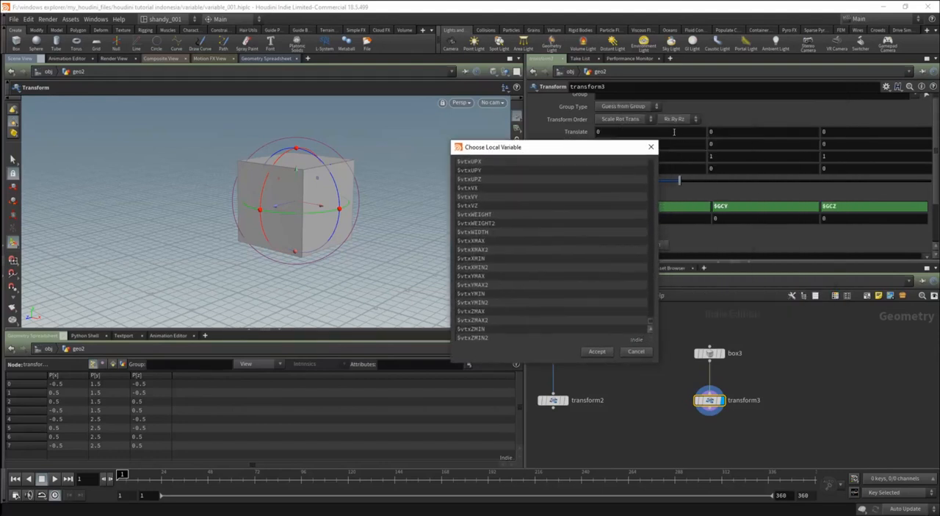
left_click_drag(650, 304, 650, 188)
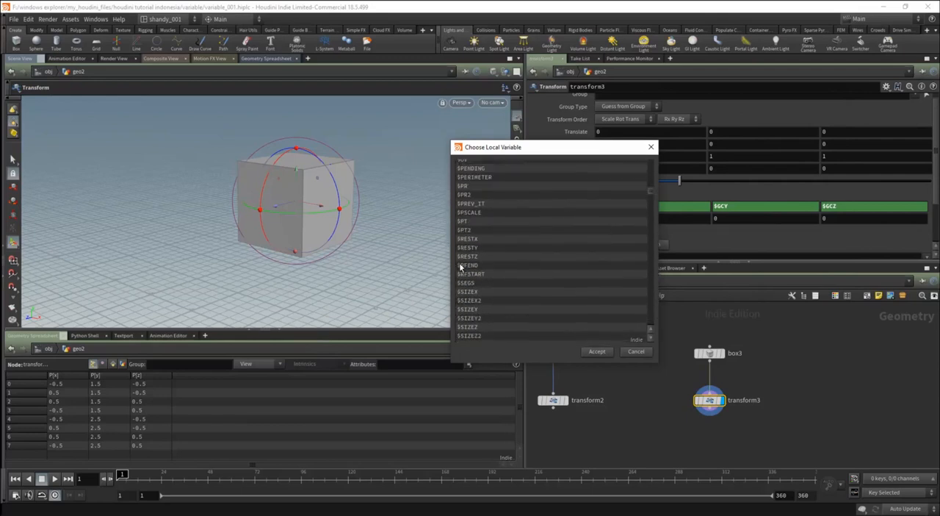
left_click_drag(650, 188, 670, 151)
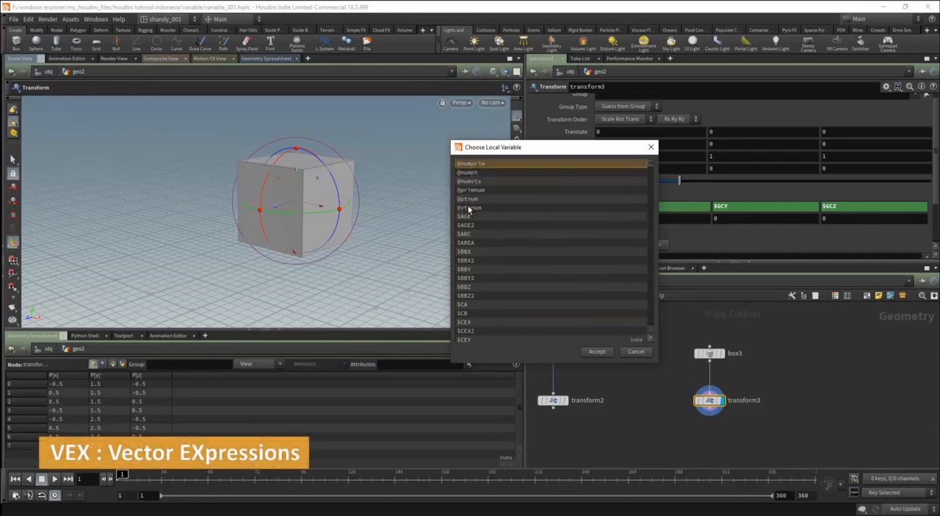
left_click(476, 163)
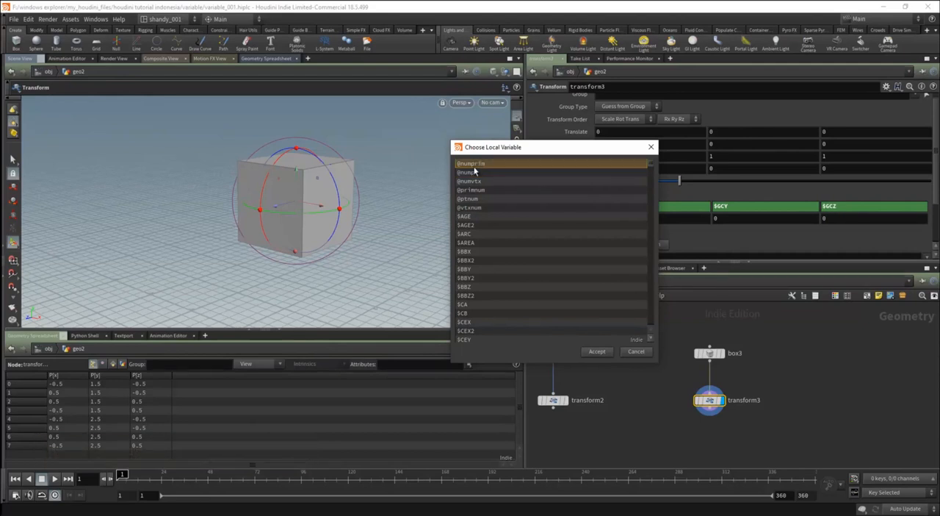
left_click(474, 208)
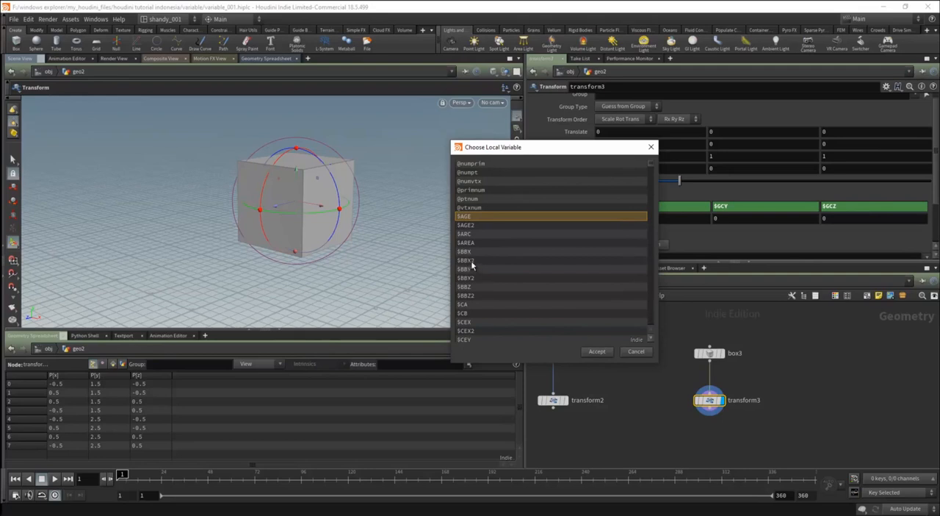
left_click(478, 190)
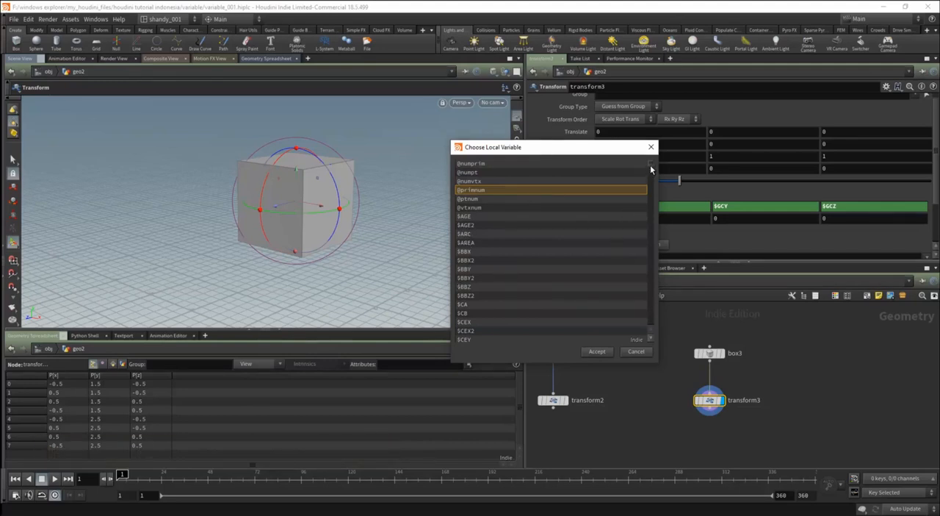
left_click(520, 183)
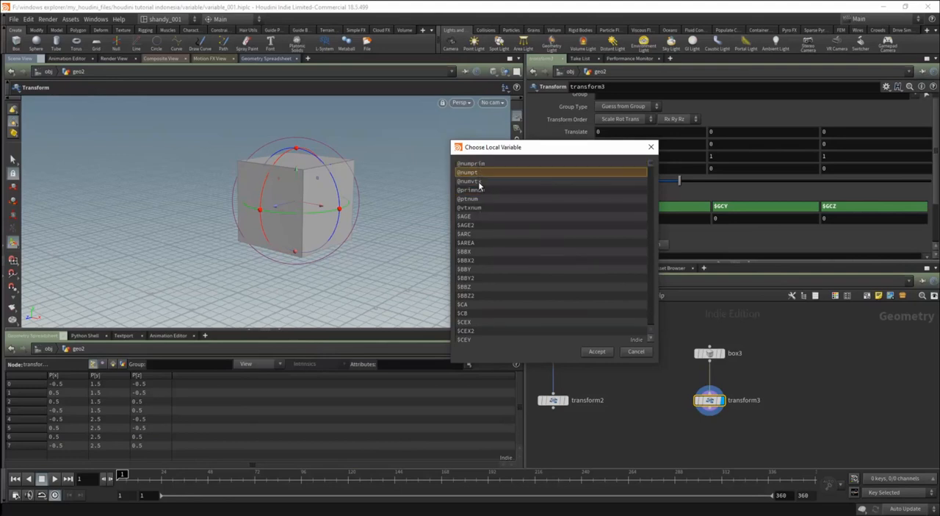
left_click(476, 207)
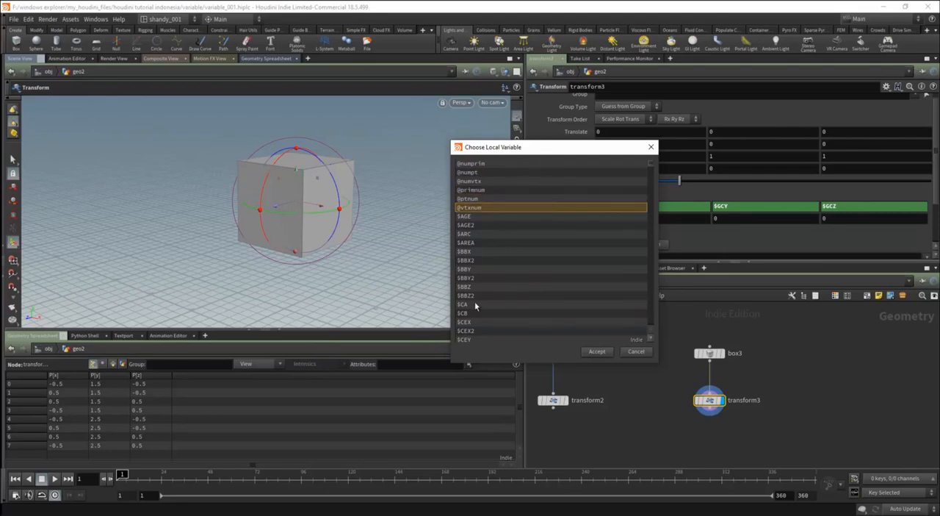
mouse_move(651, 167)
left_mouse_down()
mouse_move(648, 190)
mouse_move(651, 152)
left_mouse_up()
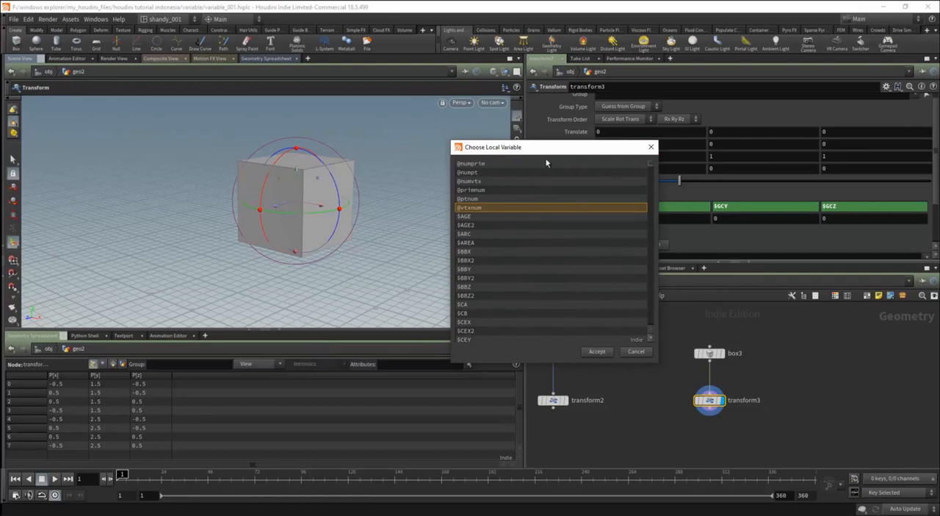